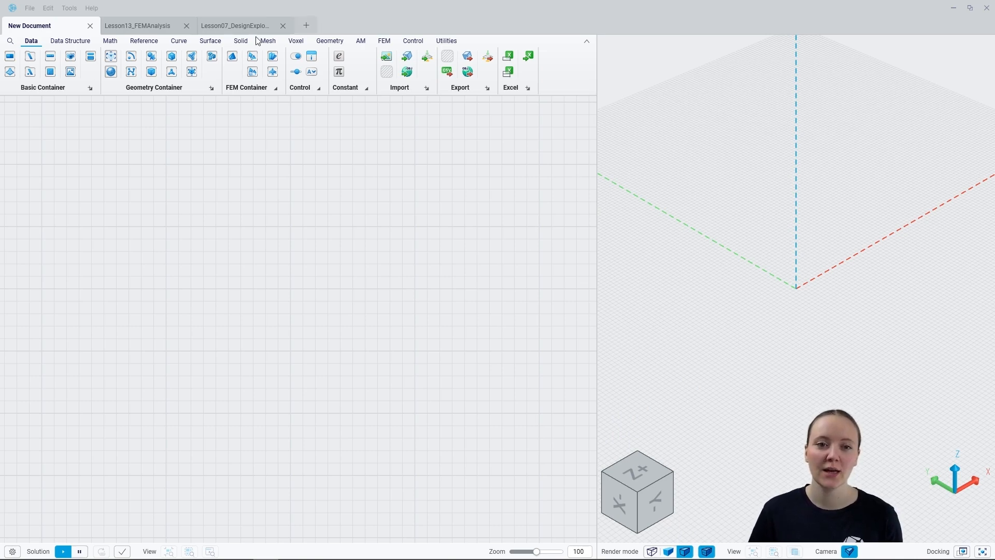
- Save the new document as "parametric cae" in the Desktop folder
click(30, 8)
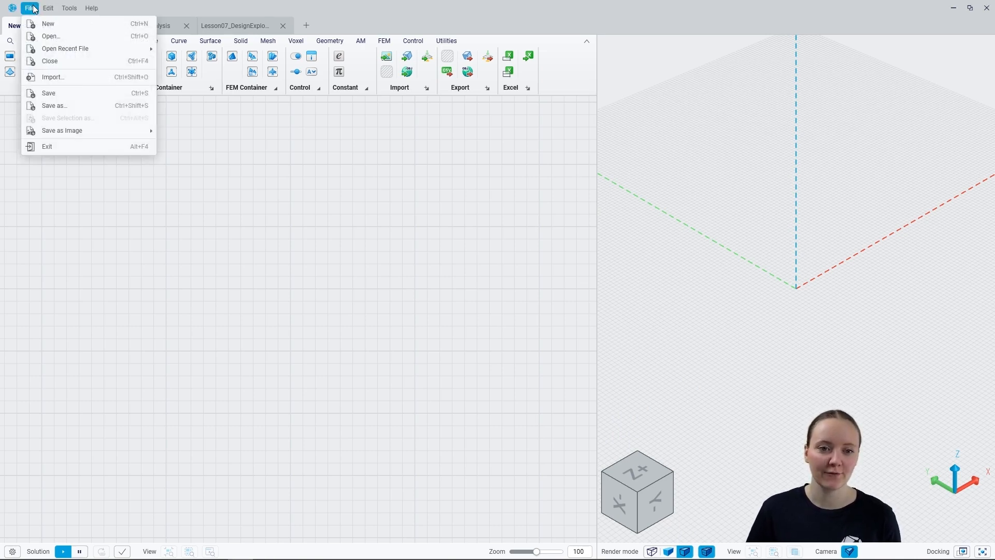
click(57, 105)
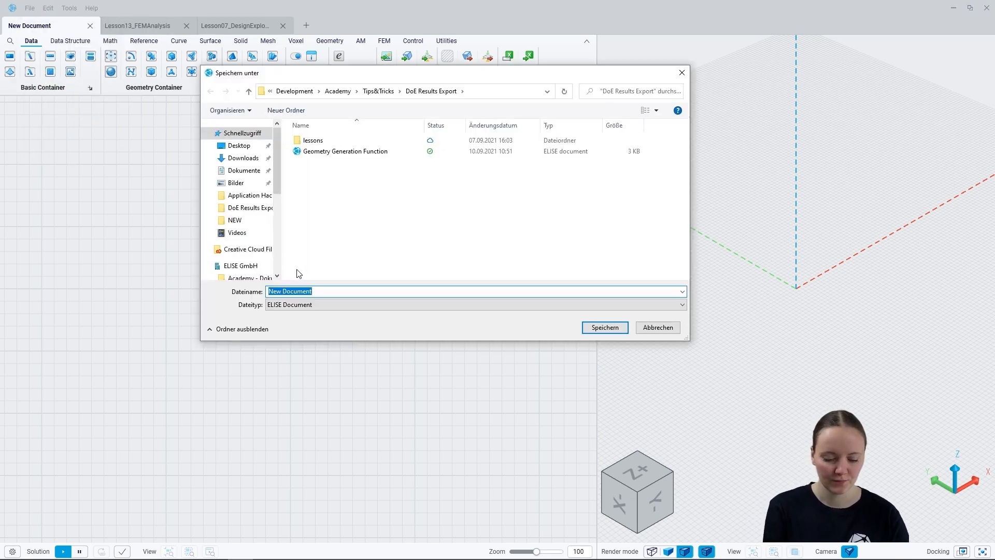
text(parametric cae)
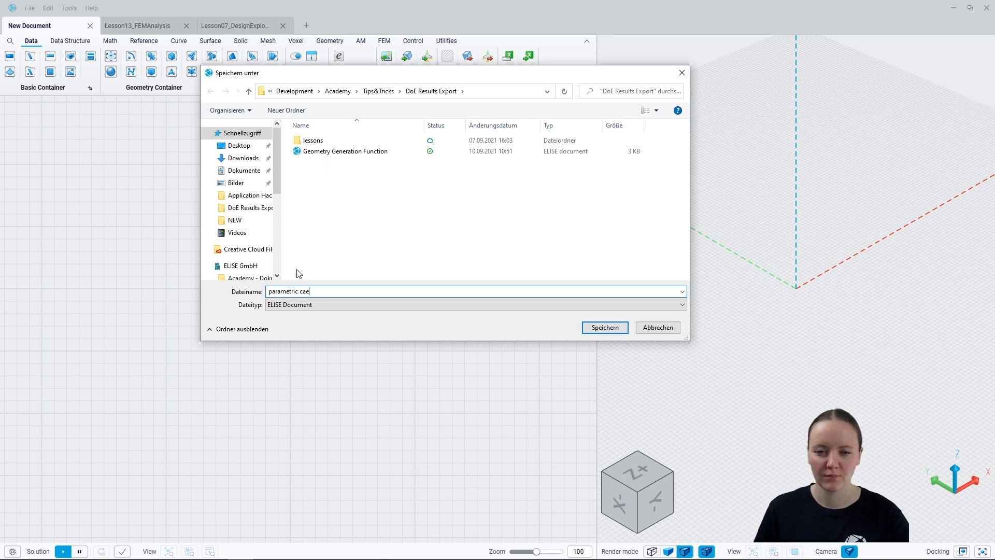
click(237, 145)
click(612, 327)
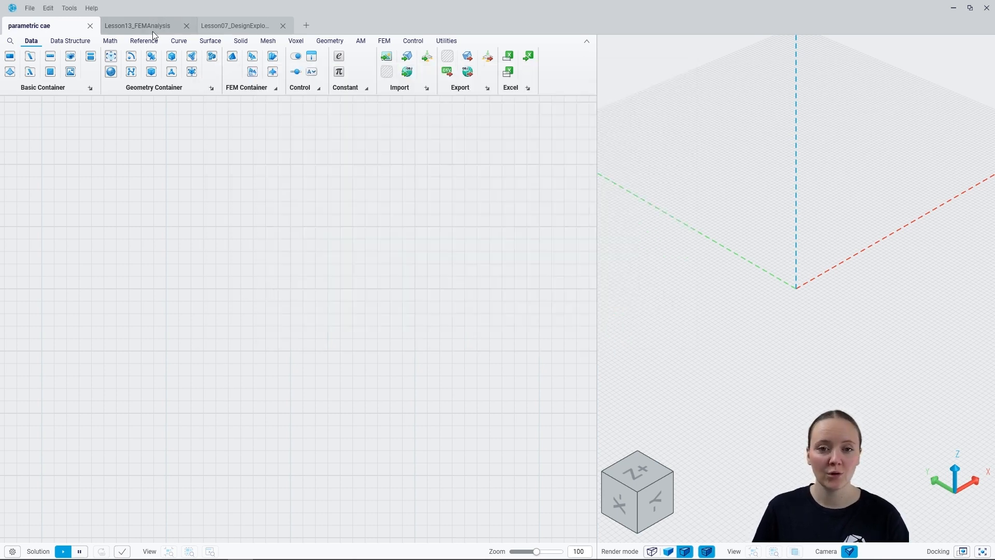
- Copy the Parameters, Geometry generation and Evaluation nodes from the Lesson07 document into the parametric cae document
click(242, 27)
right_drag(236, 366, 266, 261)
scroll(266, 261, up, 4)
scroll(266, 261, down, 1)
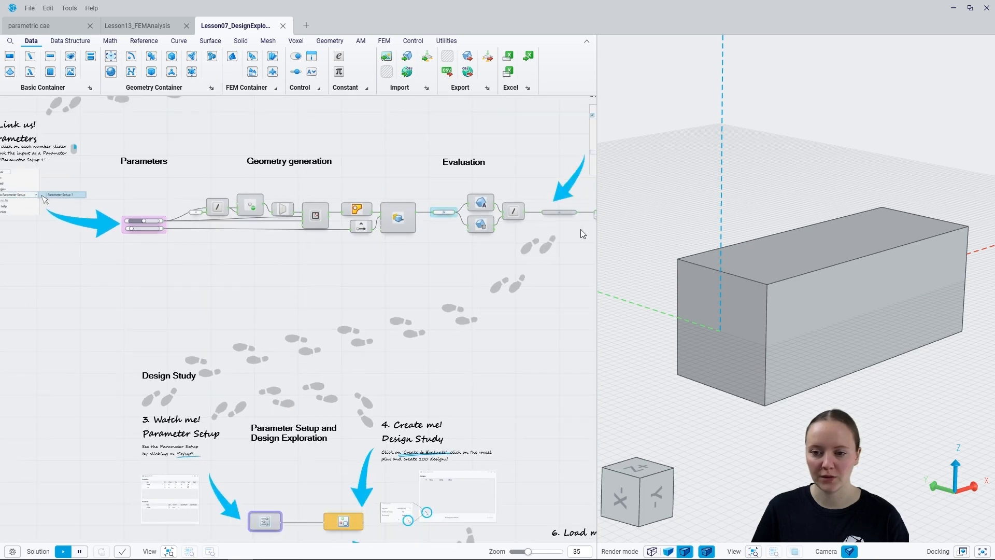
right_drag(528, 251, 473, 262)
drag(51, 187, 530, 290)
key(ctrl+c)
click(49, 27)
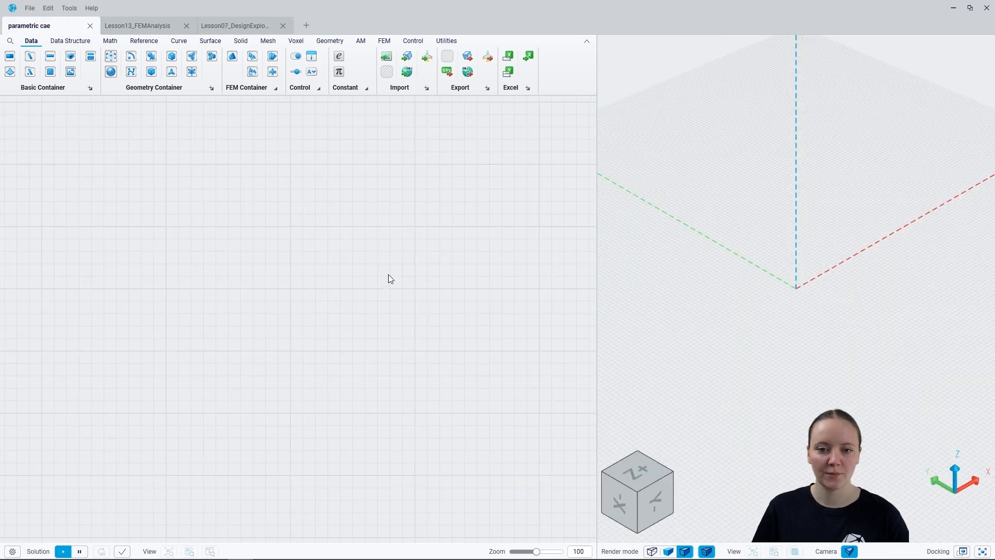
key(ctrl+v)
scroll(298, 256, down, 5)
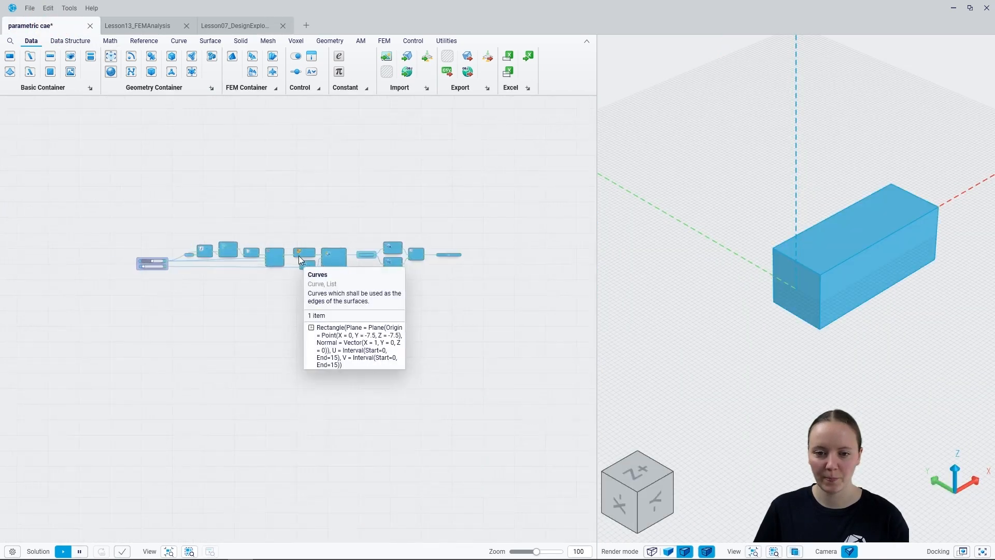
- Copy the Parameter Setup 1 and Design Exploration nodes from the Lesson07 document into free space beyond the geometry nodes in parametric cae
click(228, 26)
right_drag(265, 358, 301, 189)
scroll(232, 319, up, 5)
drag(231, 314, 532, 445)
key(ctrl+c)
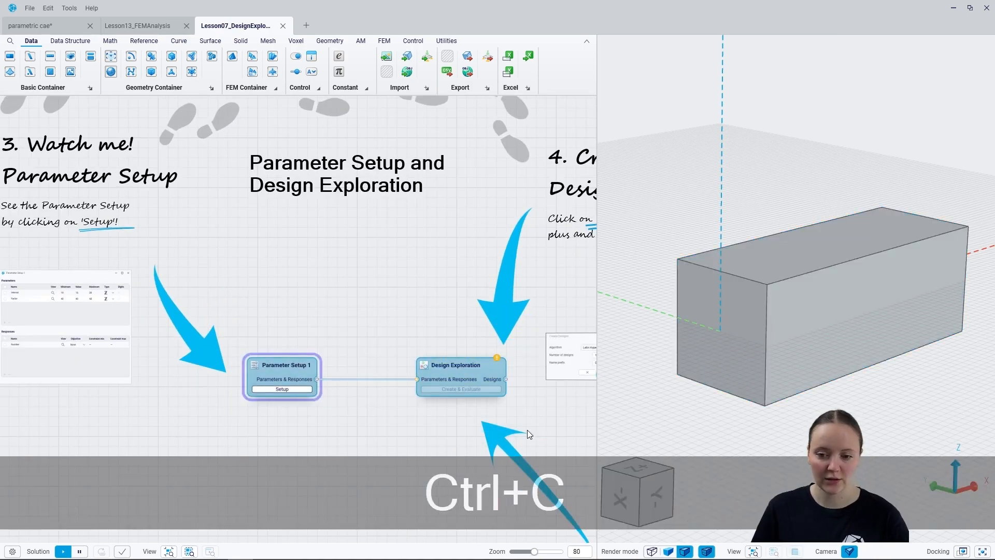
scroll(299, 300, down, 3)
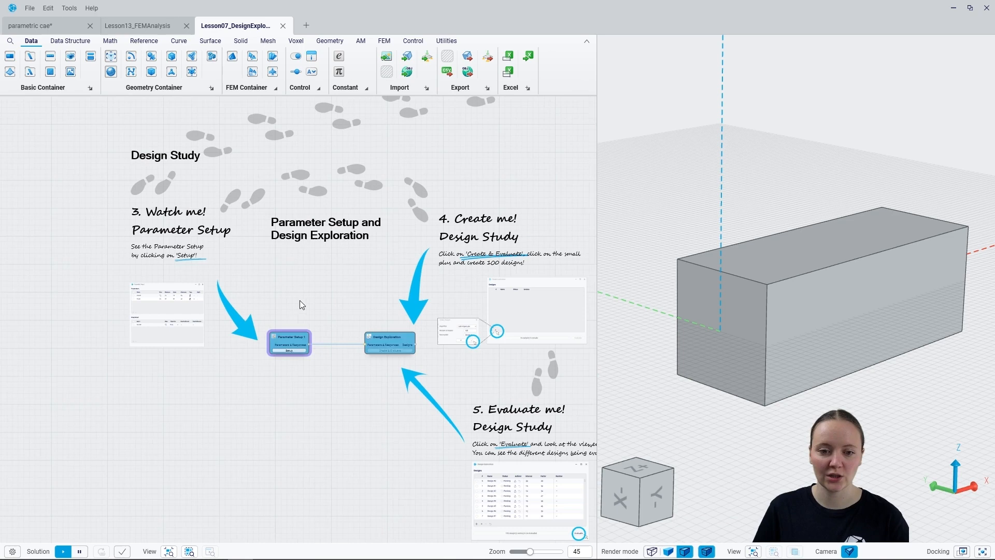
click(45, 28)
right_drag(448, 318, 442, 306)
click(451, 277)
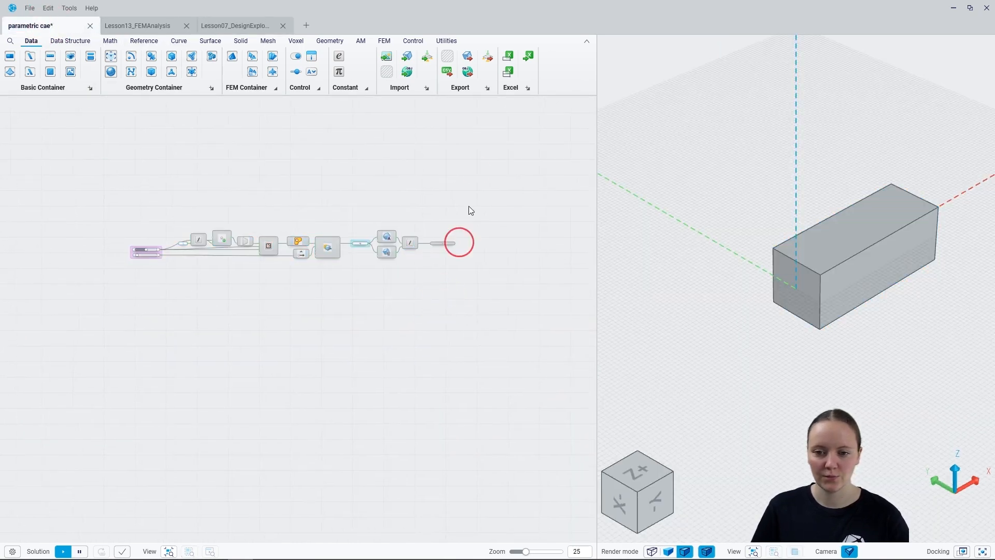
right_drag(543, 213, 286, 234)
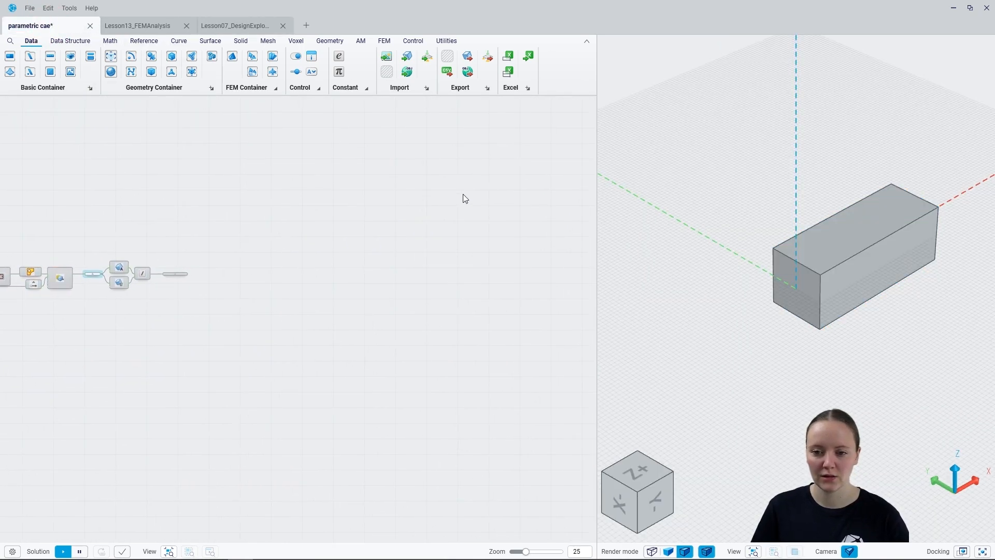
key(ctrl+v)
click(471, 205)
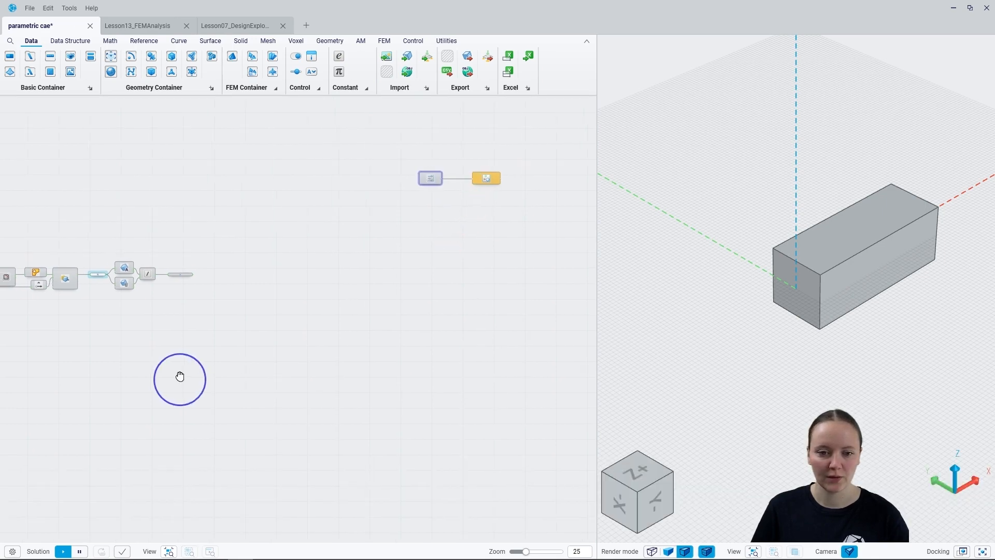
- Copy the whole blue Solution group from Lesson13_FEMAnalysis into the parametric cae document, below the Design Exploration nodes
right_drag(177, 376, 290, 374)
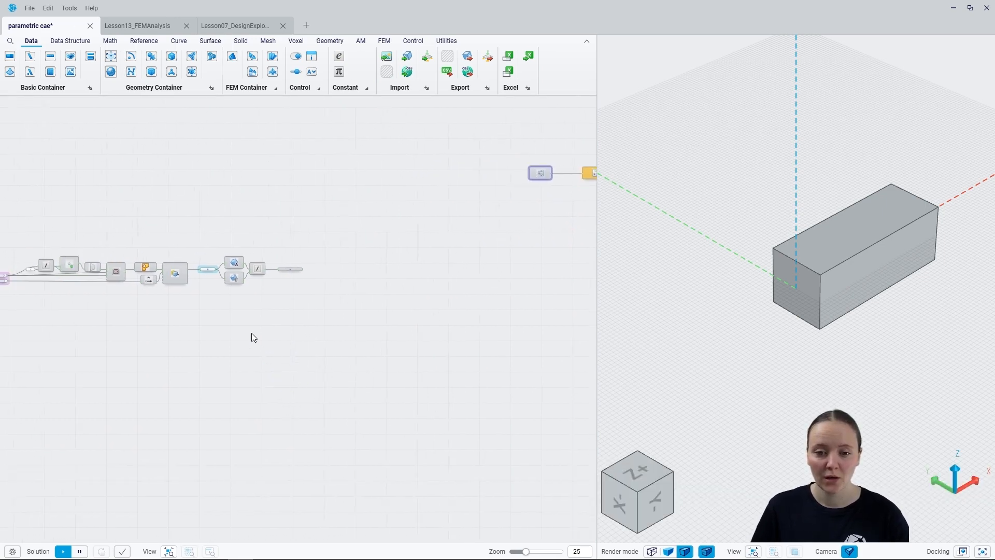
right_drag(253, 337, 304, 324)
click(150, 22)
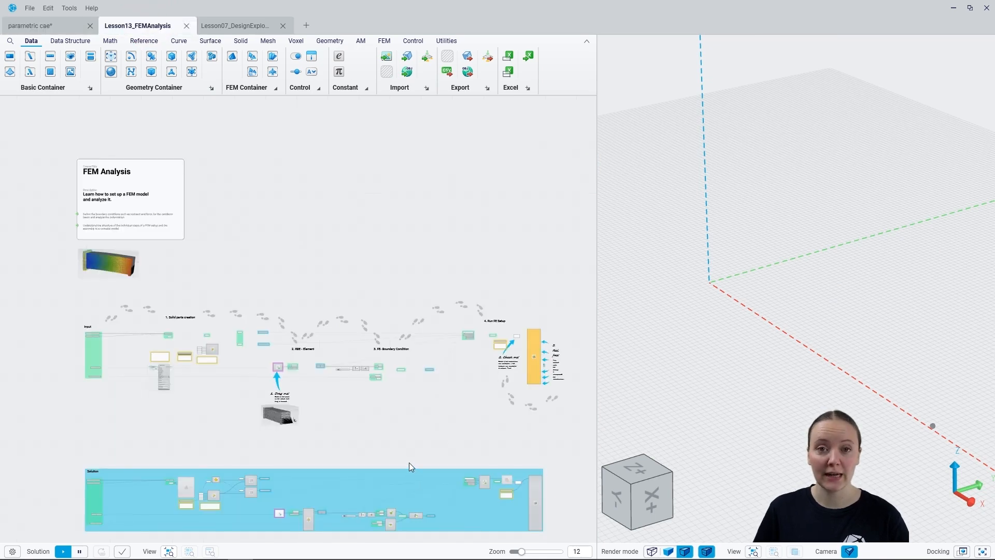
right_drag(397, 440, 400, 324)
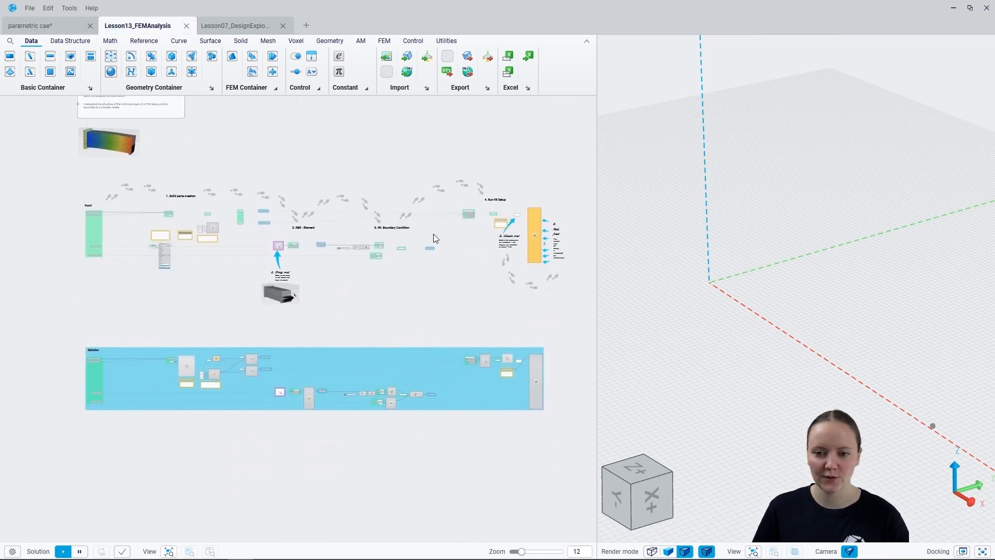
scroll(232, 404, up, 2)
scroll(116, 269, down, 2)
drag(20, 293, 565, 414)
key(ctrl+c)
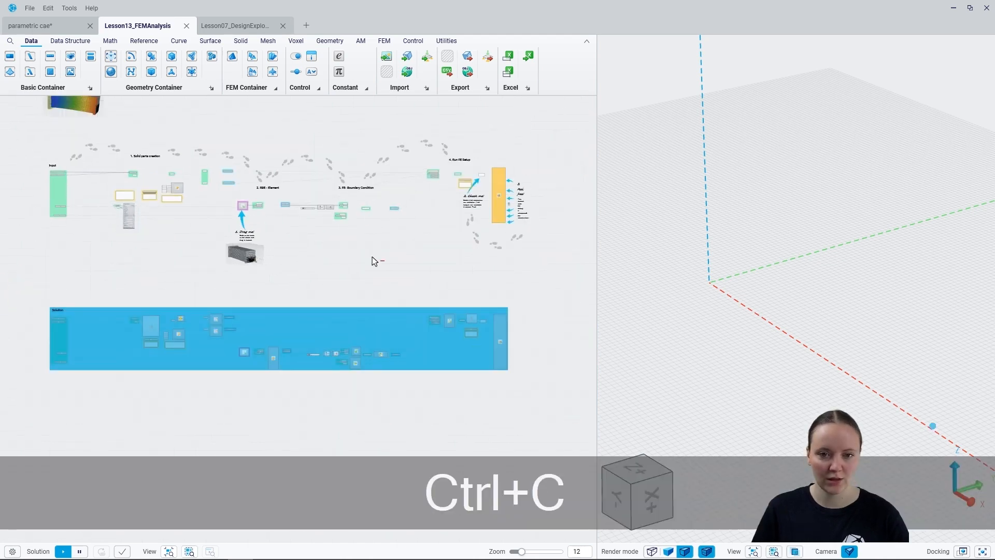
click(48, 29)
scroll(248, 275, down, 3)
right_drag(409, 270, 280, 296)
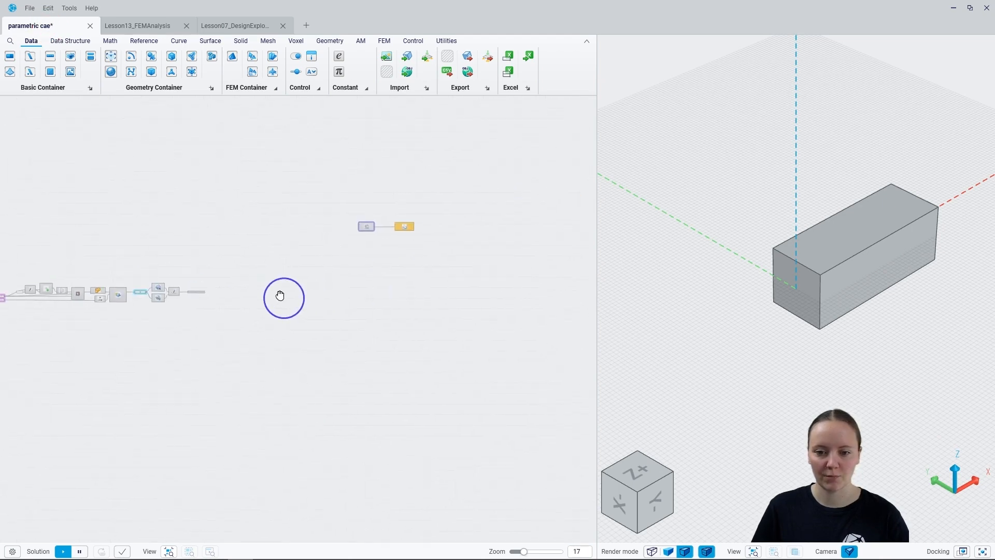
key(ctrl+v)
click(367, 304)
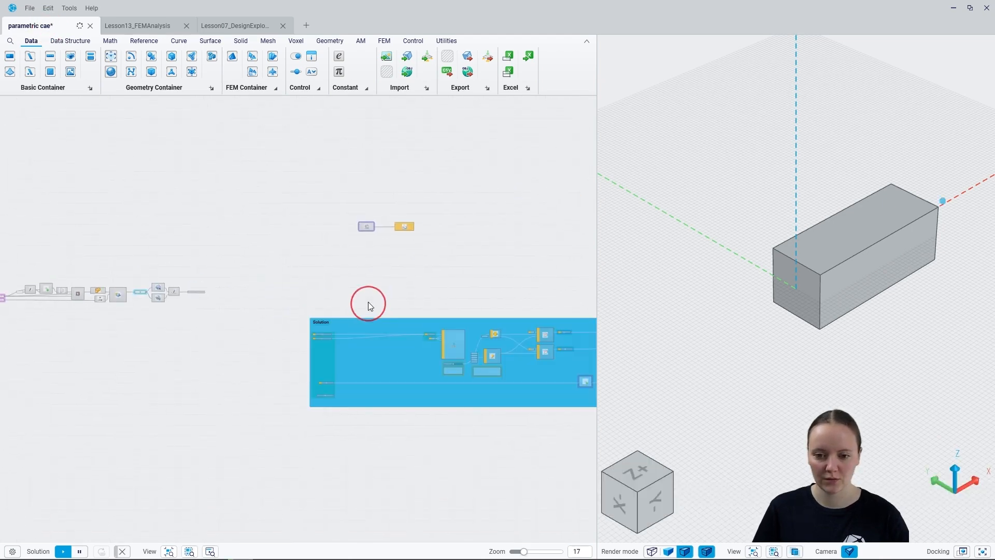
- Remove the blue frame and the Solution heading from around the pasted FEM nodes, keeping the nodes themselves
click(351, 330)
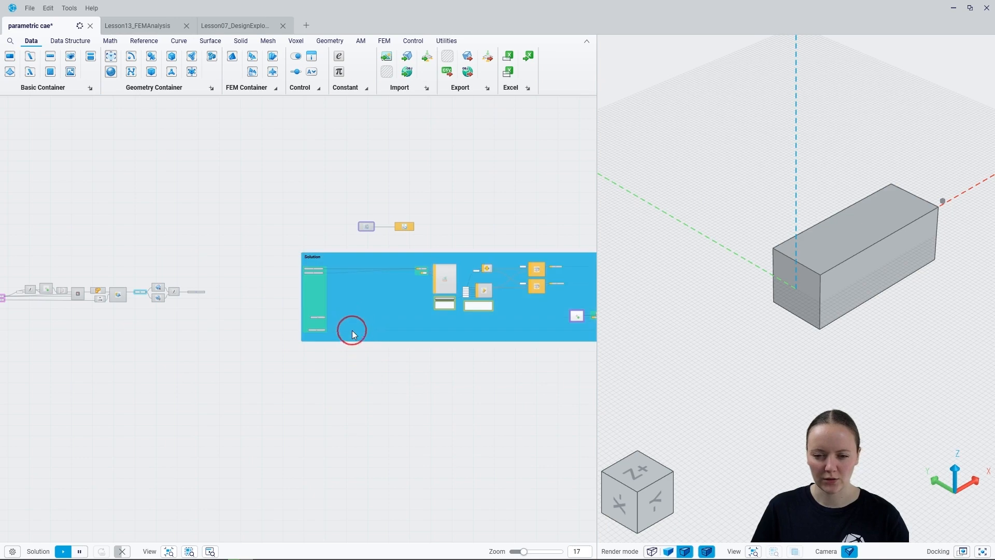
click(309, 251)
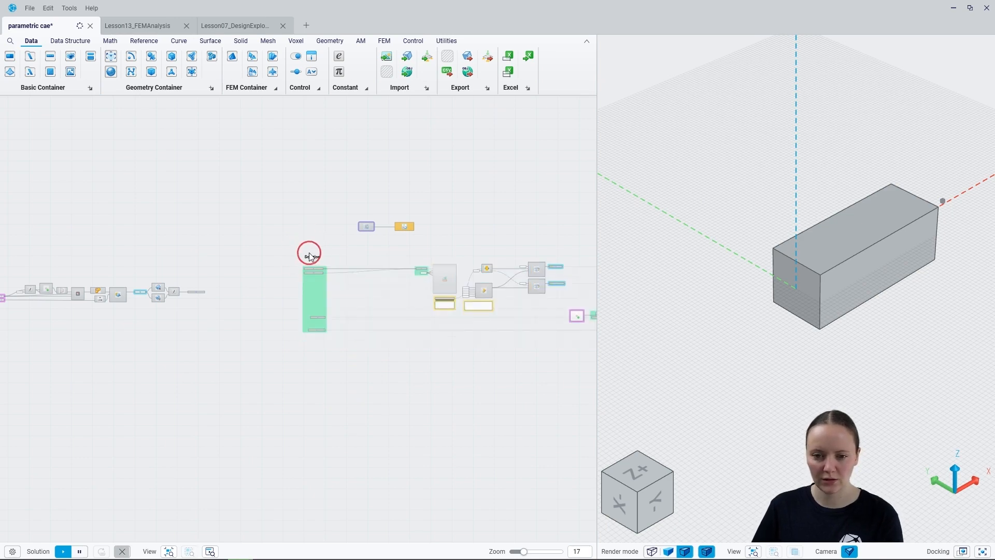
scroll(409, 428, down, 5)
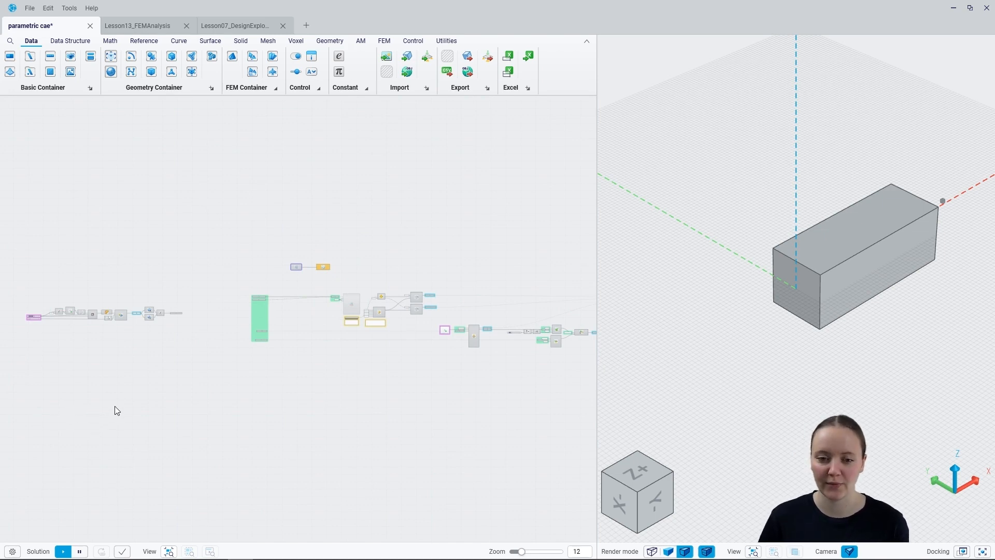
- Delete the Solid Body, Area, Volume, Division and SurfaceArea/Volume nodes that follow Extrude Surface Body
scroll(155, 373, up, 5)
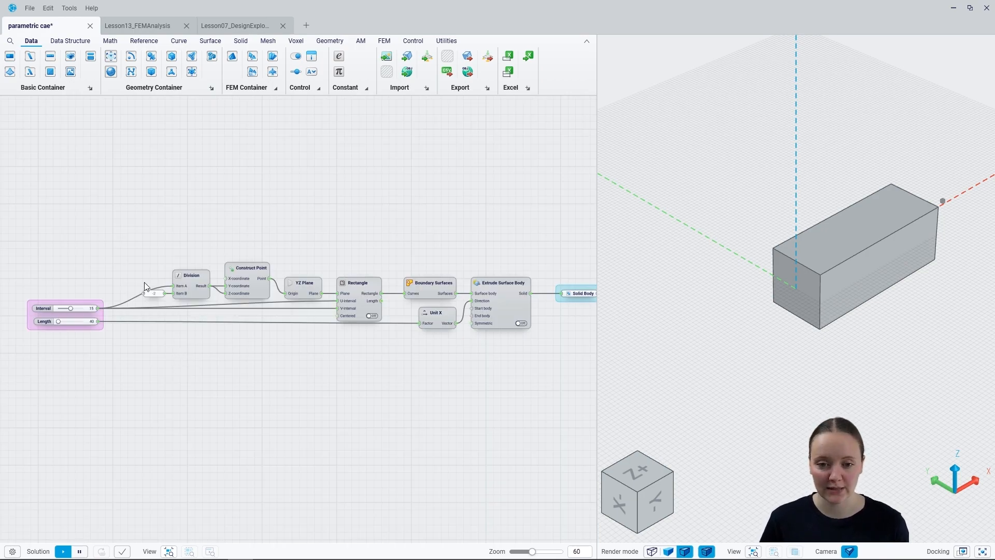
scroll(41, 324, up, 2)
right_drag(475, 353, 147, 346)
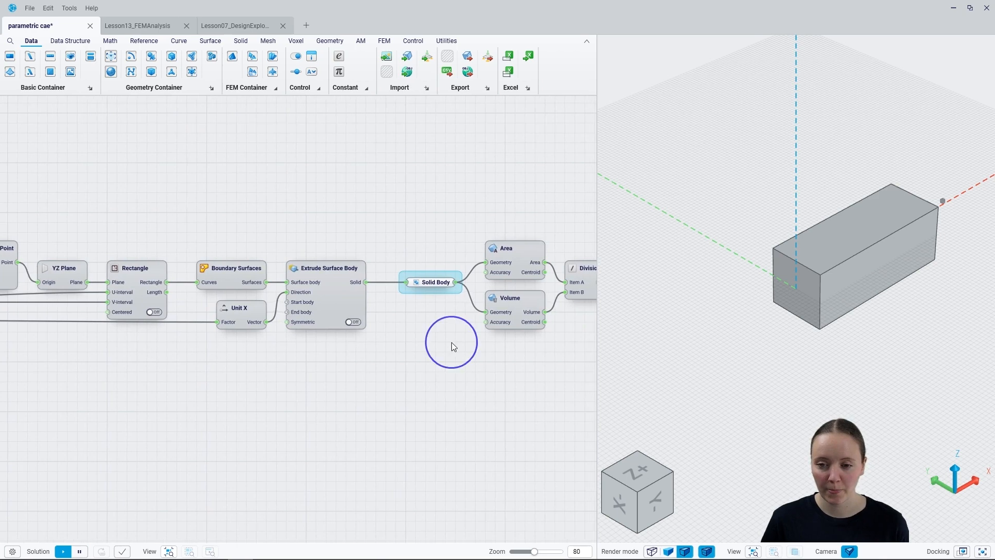
right_drag(451, 342, 283, 346)
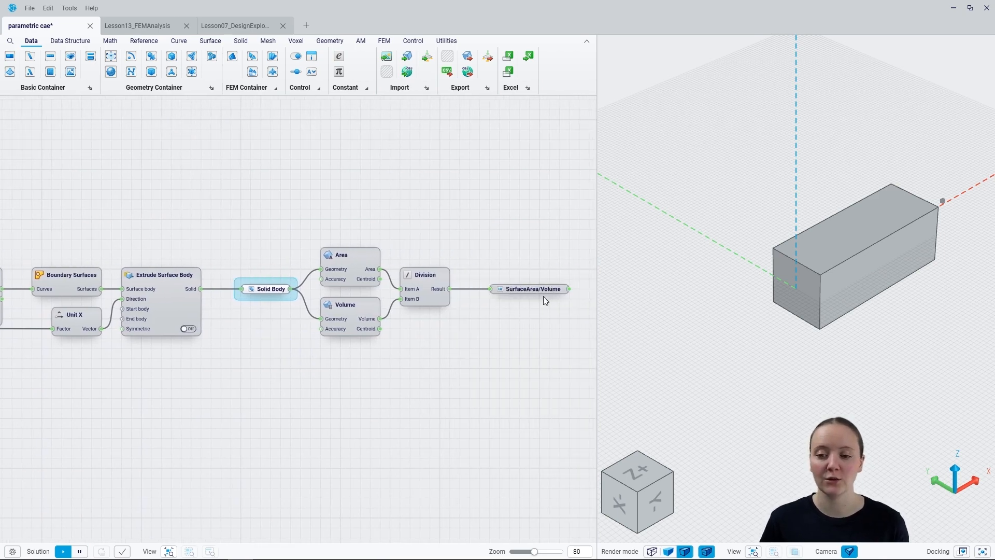
drag(554, 405, 277, 167)
key(Delete)
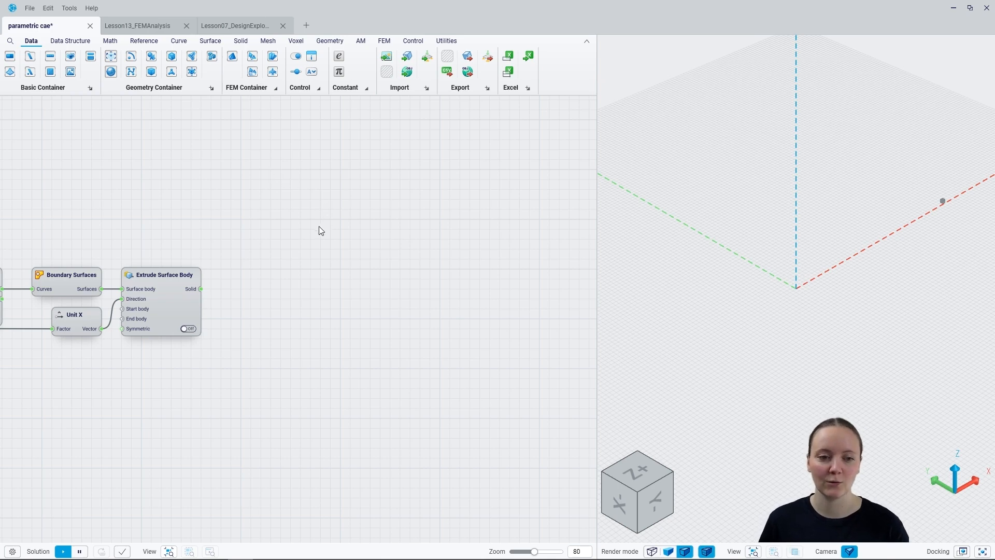
- Enable the deactivated OptiStruct Solver node that follows Construct Model in the FEM workflow
scroll(316, 285, down, 4)
right_drag(246, 331, 254, 326)
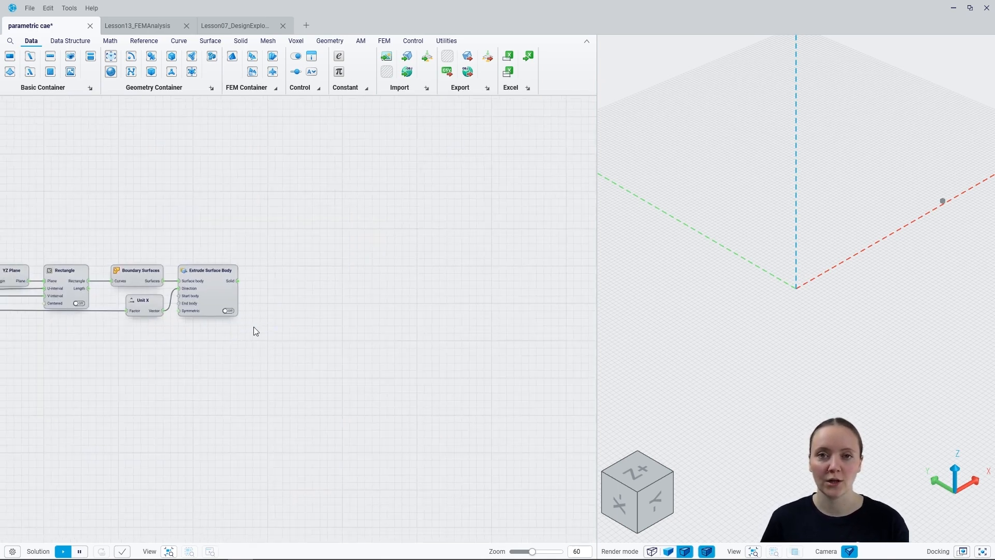
scroll(210, 333, down, 6)
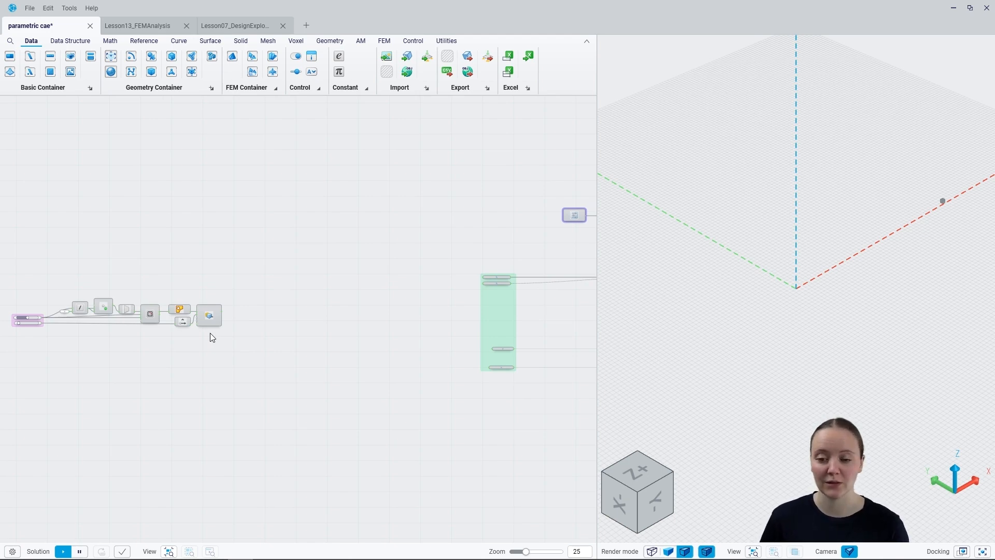
right_drag(408, 311, 84, 283)
right_drag(480, 356, 159, 366)
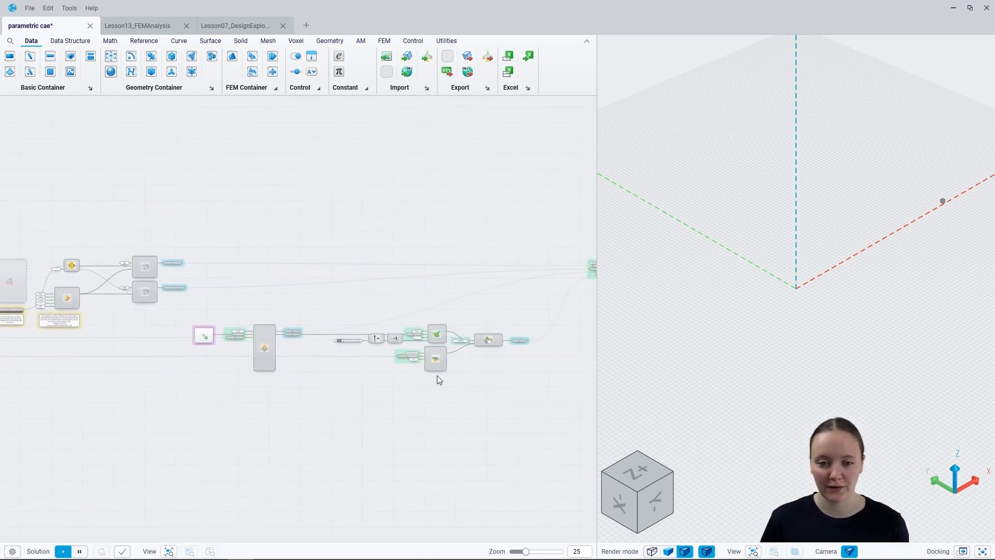
right_drag(436, 375, 263, 387)
scroll(456, 293, up, 5)
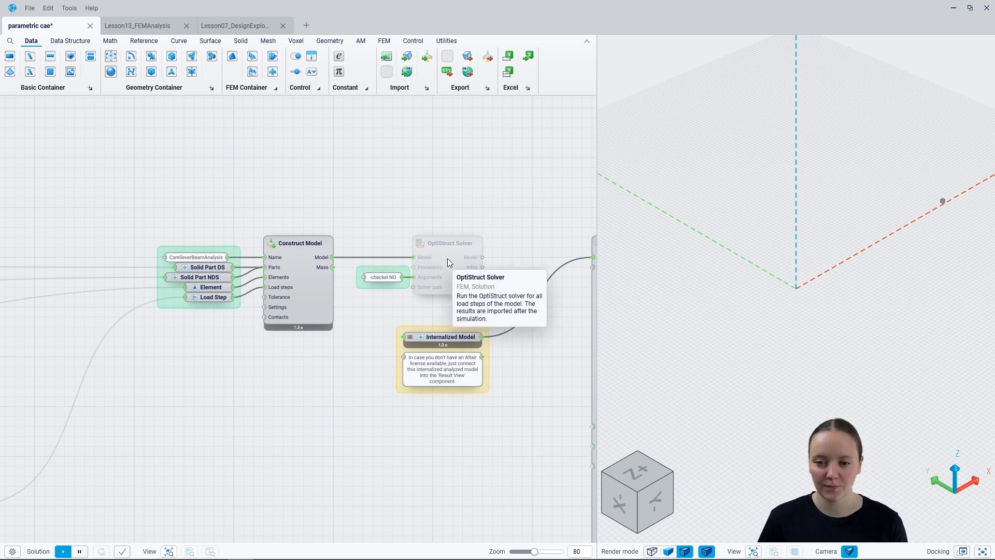
right_click(448, 261)
click(461, 295)
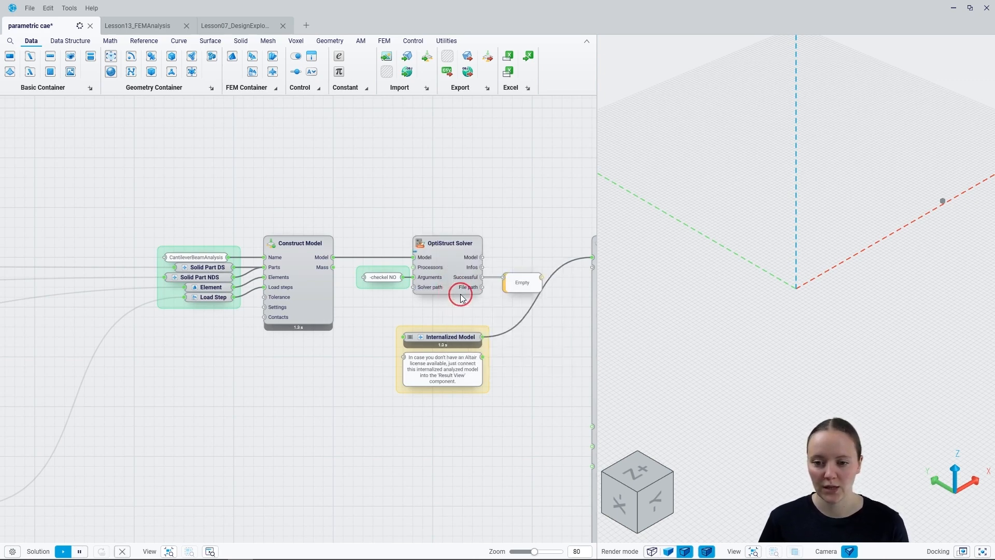
- Delete the Internalized Model node with its note and connect the OptiStruct Solver's Model output to the Model View
drag(518, 437, 368, 312)
key(Delete)
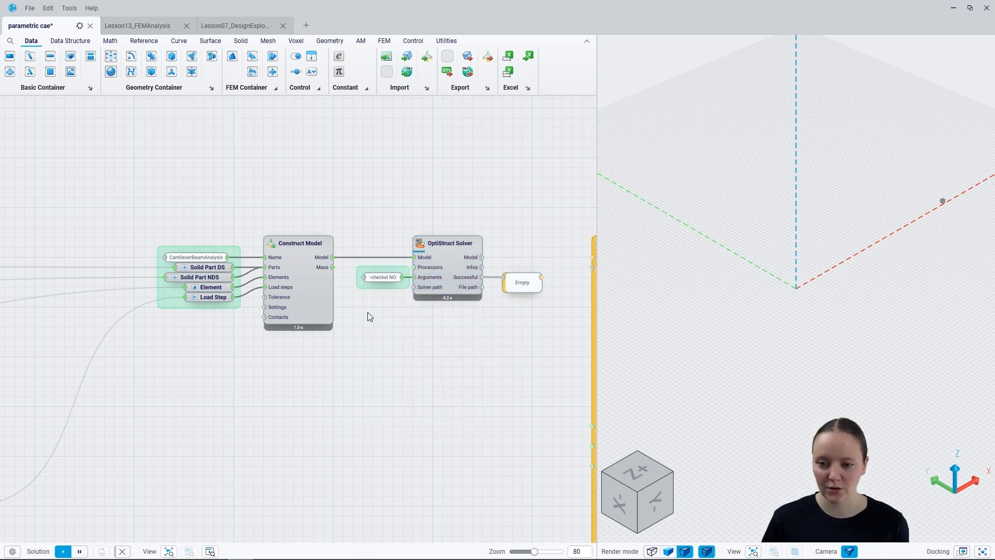
middle_drag(499, 327, 356, 325)
drag(339, 254, 449, 254)
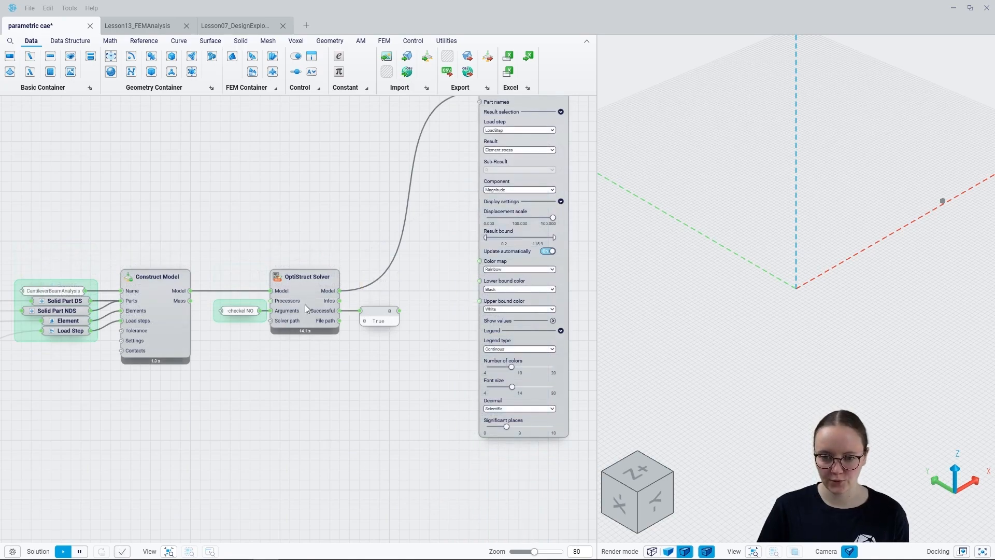
- Turn on the preview of the Model View node and orient the 3D view to the edge between the X- and Y- faces
middle_drag(369, 421, 286, 472)
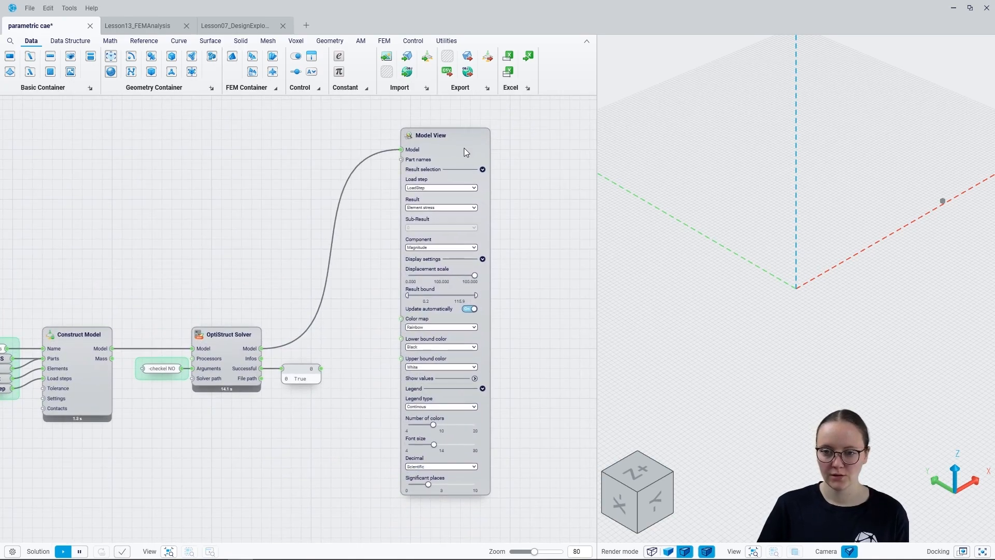
click(464, 147)
key(ctrl+q)
click(539, 278)
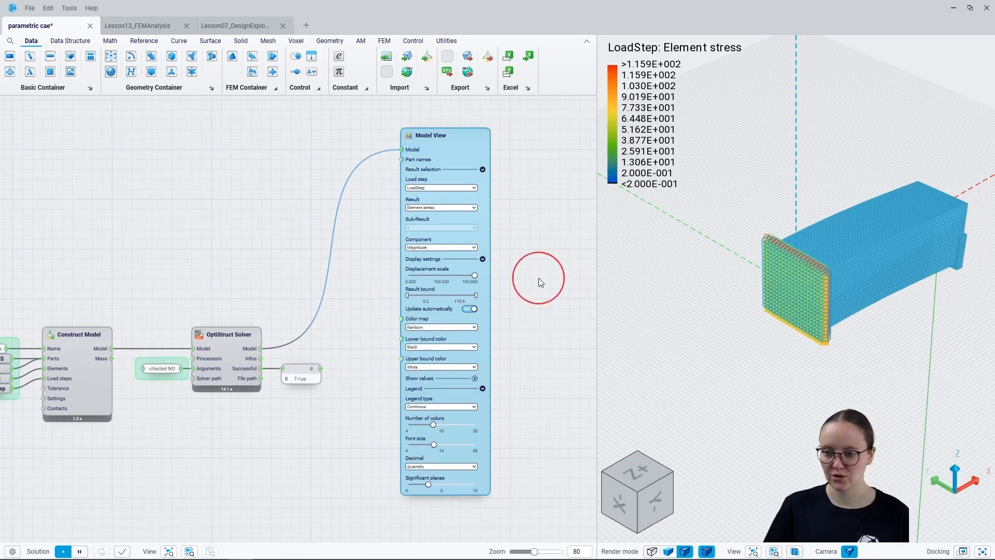
click(637, 506)
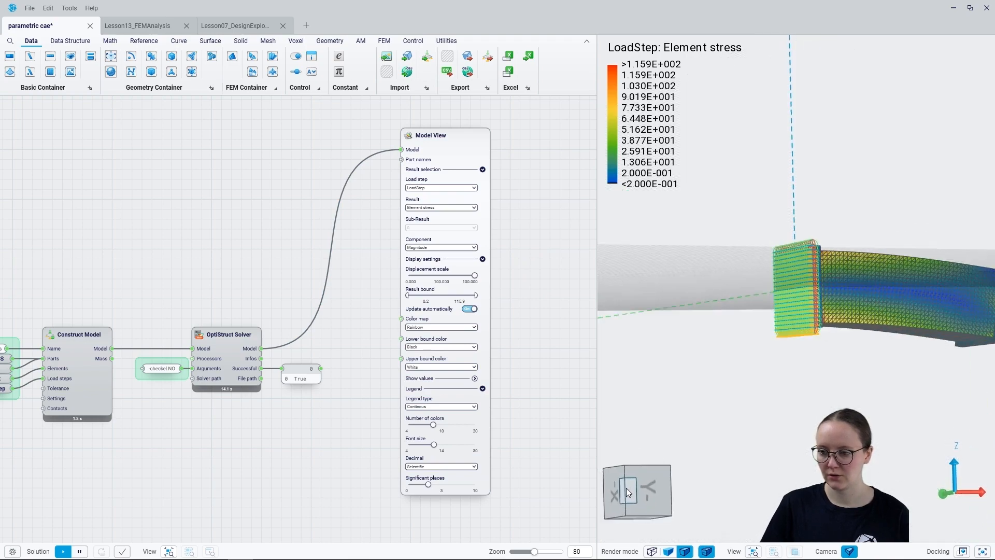
- Examine the element stress distribution on the deformed beam from the Y- side
click(651, 504)
drag(650, 505, 644, 499)
scroll(750, 206, down, 4)
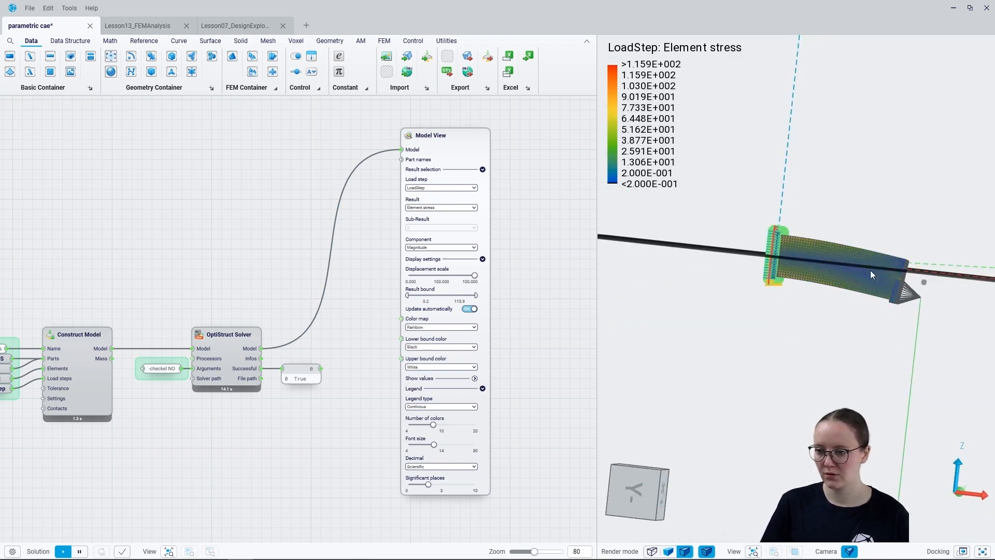
scroll(925, 276, up, 5)
scroll(926, 275, down, 2)
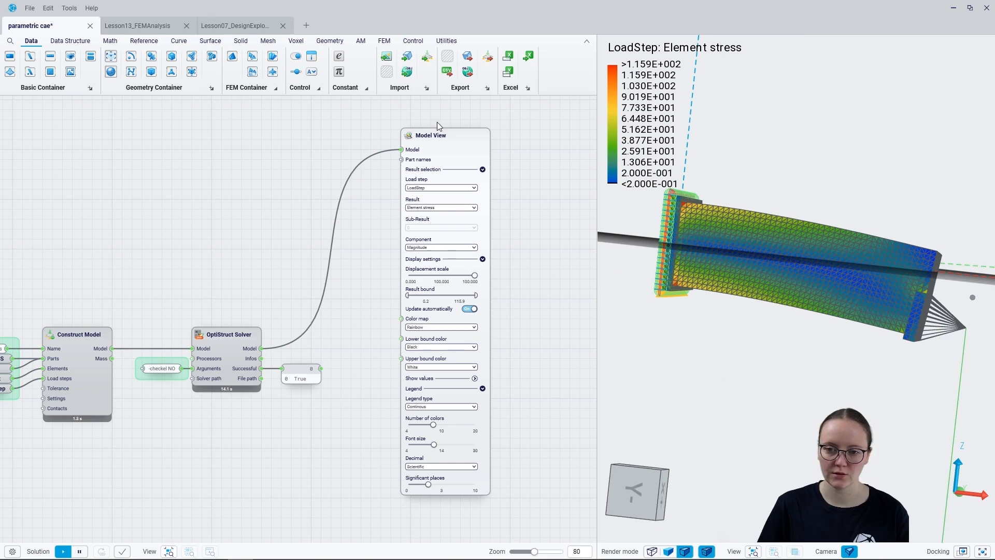
- Add a Displacement Response node below the Model View and connect the Load Step container to its Load steps input
right_drag(344, 420, 294, 269)
double_click(354, 429)
text(displace)
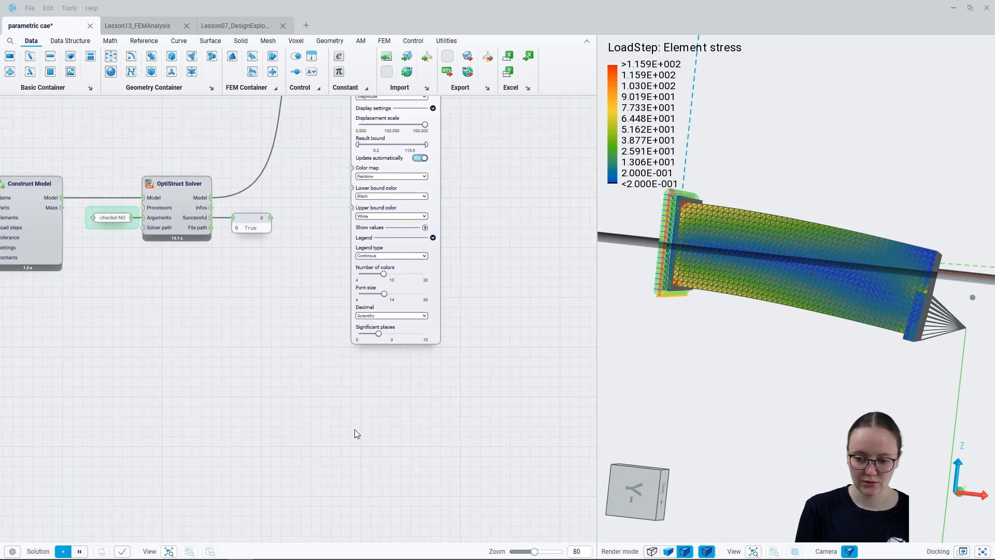
key(Return)
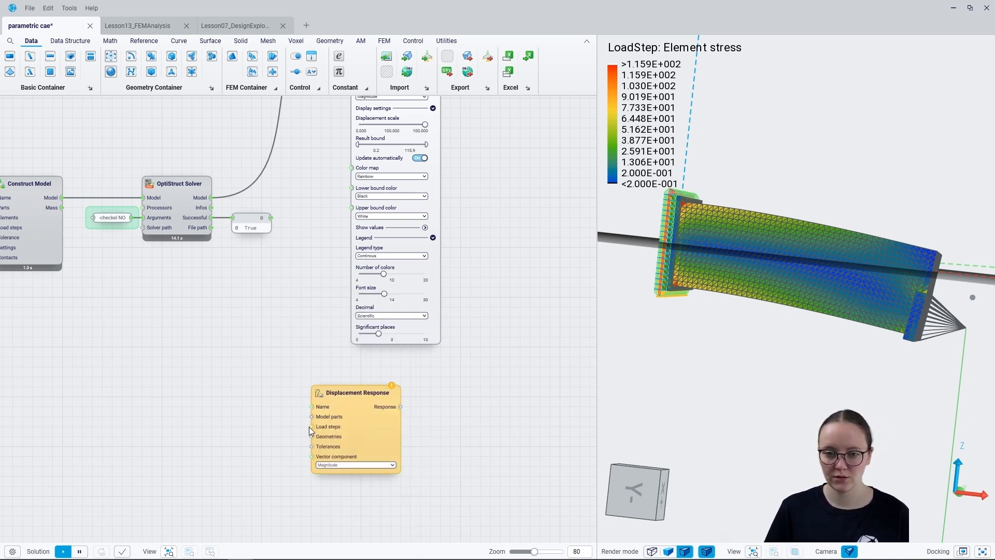
right_drag(158, 403, 342, 378)
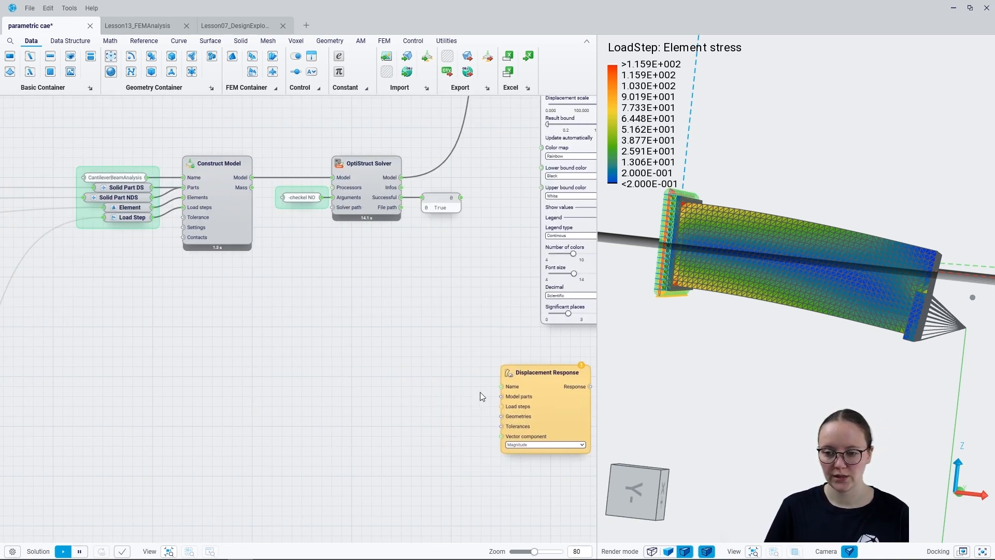
drag(154, 217, 502, 406)
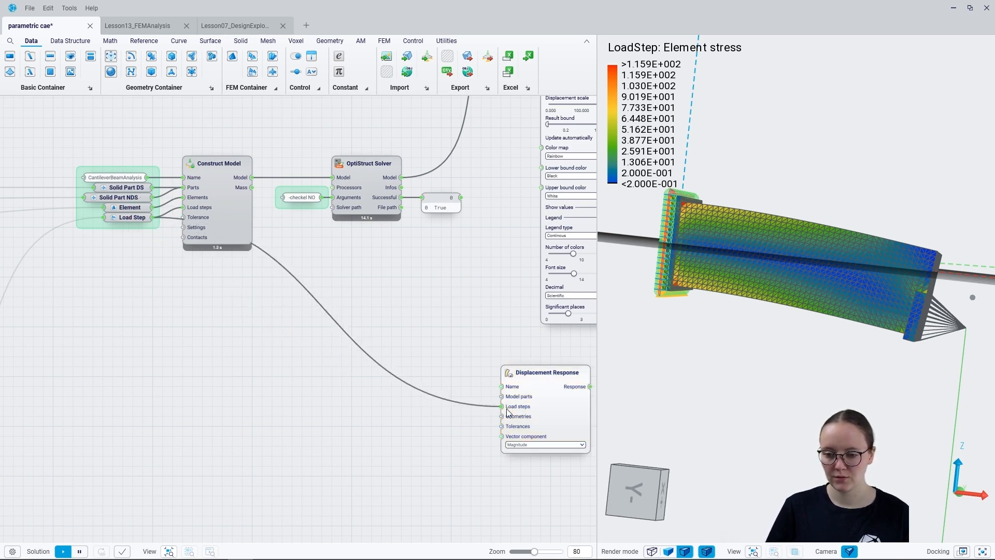
- Attach a number slider with the value 0.1 to the Displacement Response's Tolerances input
click(501, 426)
drag(500, 426, 449, 433)
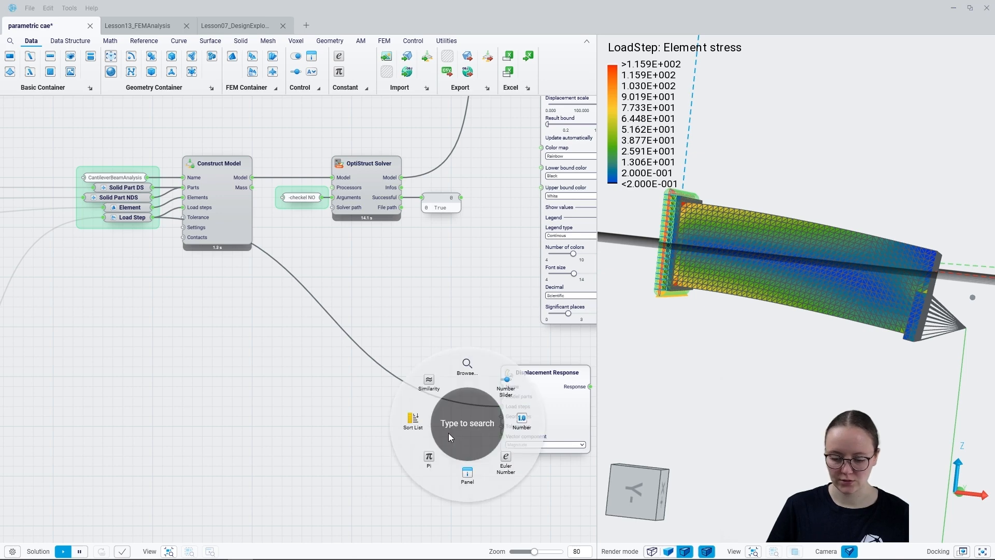
text(0.1)
key(Return)
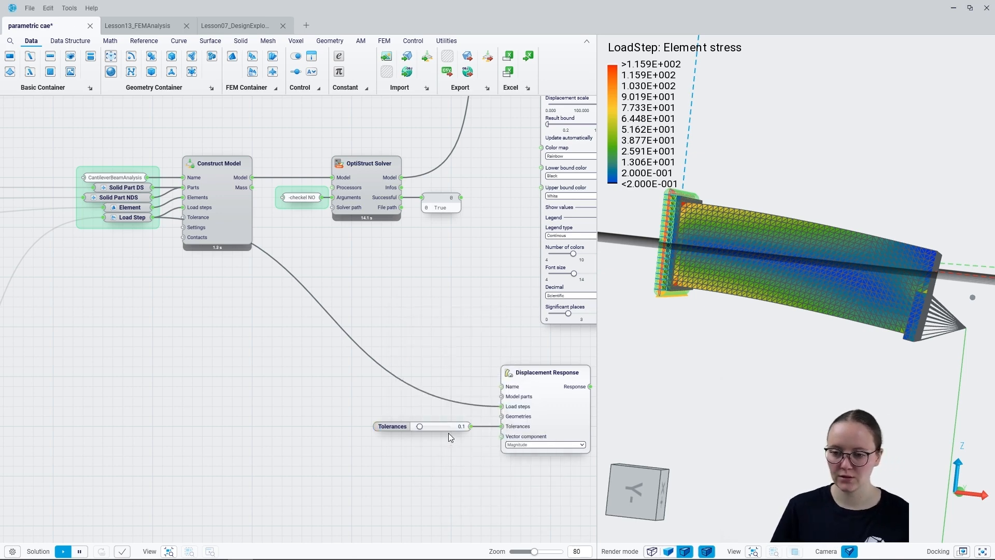
- Add an Evaluate Results node to the Displacement Response's output and feed its Model input from the OptiStruct Solver's Model output
right_drag(451, 465, 224, 456)
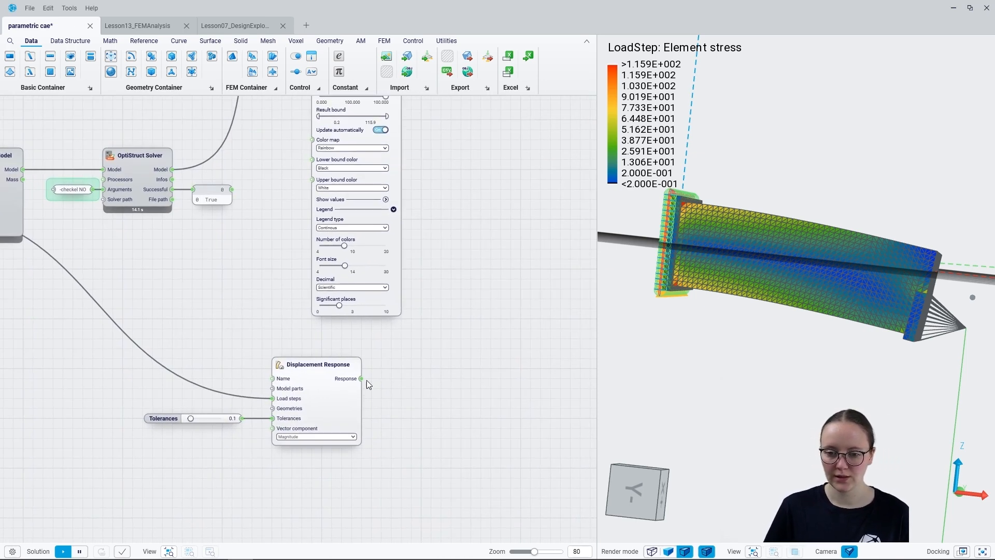
drag(361, 380, 434, 378)
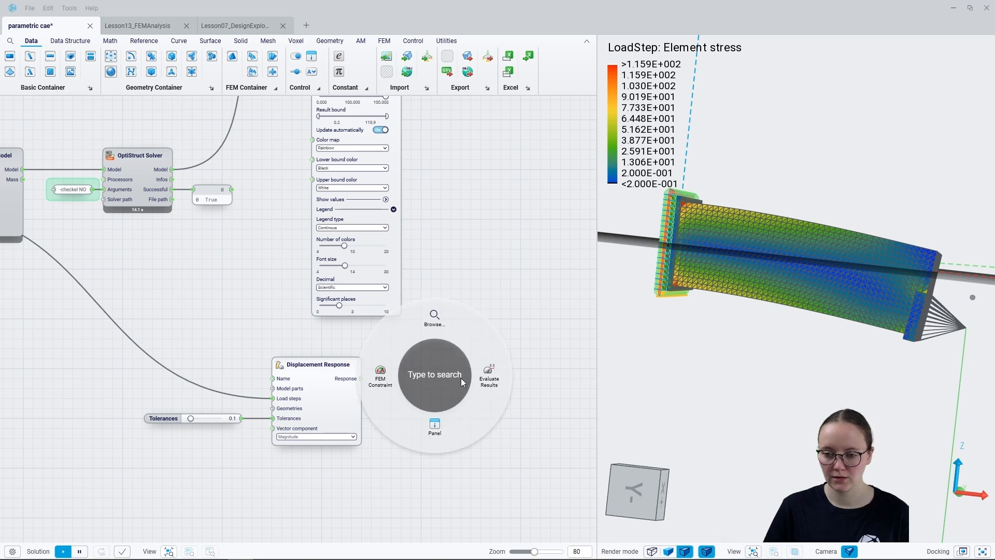
click(483, 380)
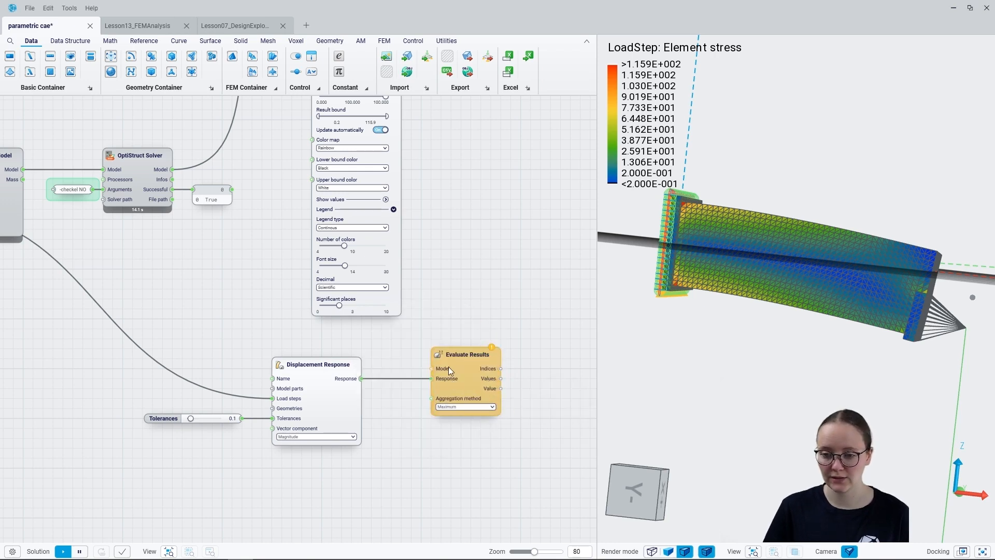
drag(433, 370, 172, 168)
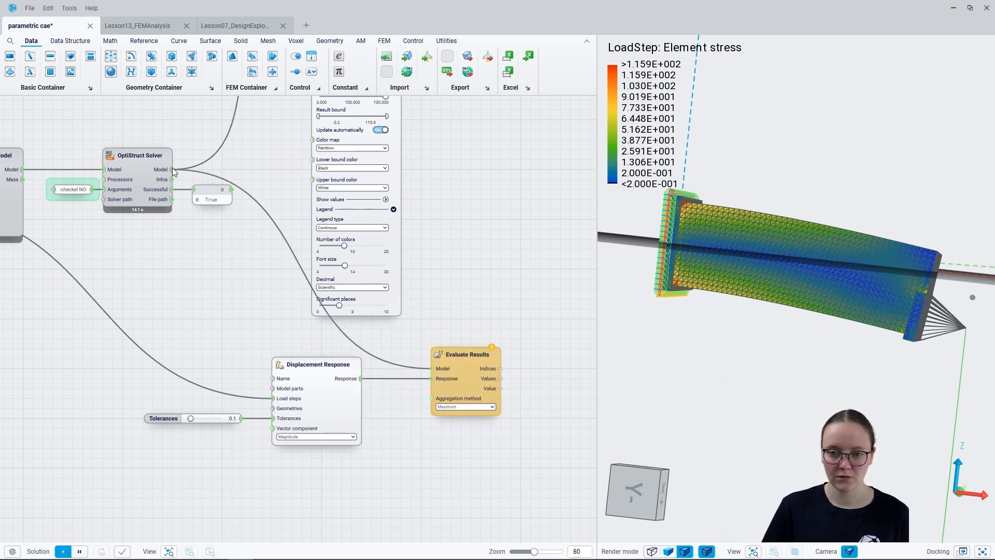
- Attach a panel to the Value output of Evaluate Results, fit it to its content and read the displacement
drag(500, 389, 521, 386)
click(494, 443)
right_drag(494, 443, 389, 438)
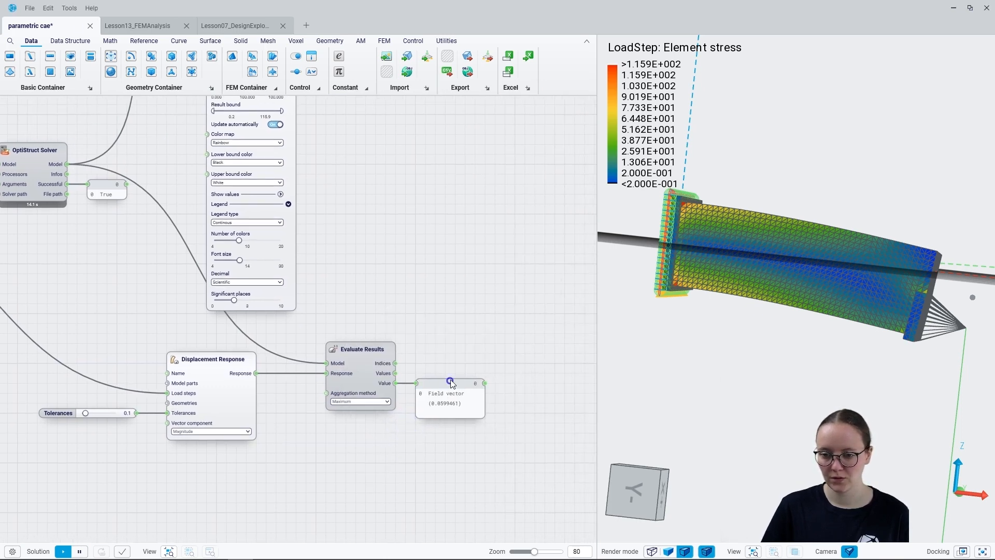
click(449, 373)
click(440, 374)
click(449, 374)
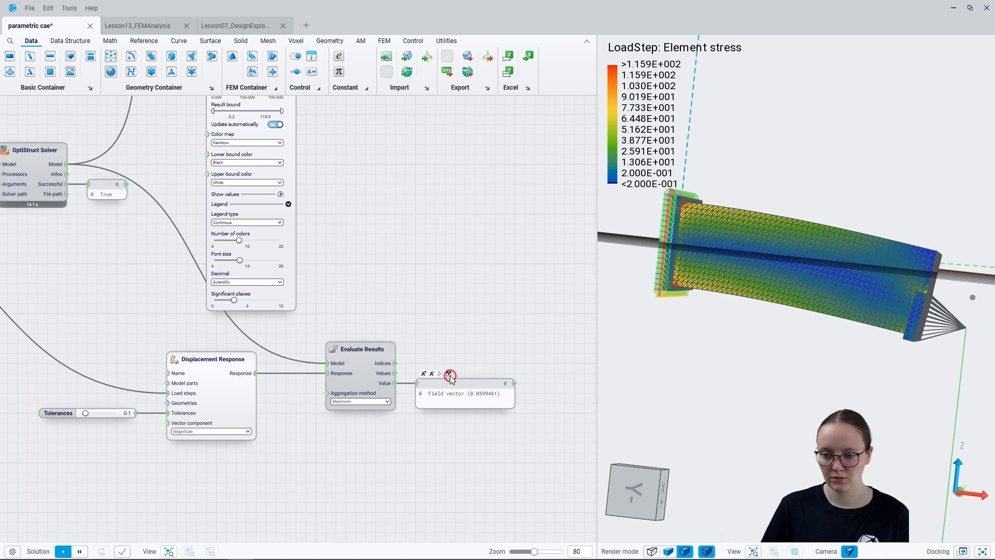
scroll(454, 399, up, 1)
scroll(454, 412, up, 3)
right_drag(540, 439, 355, 433)
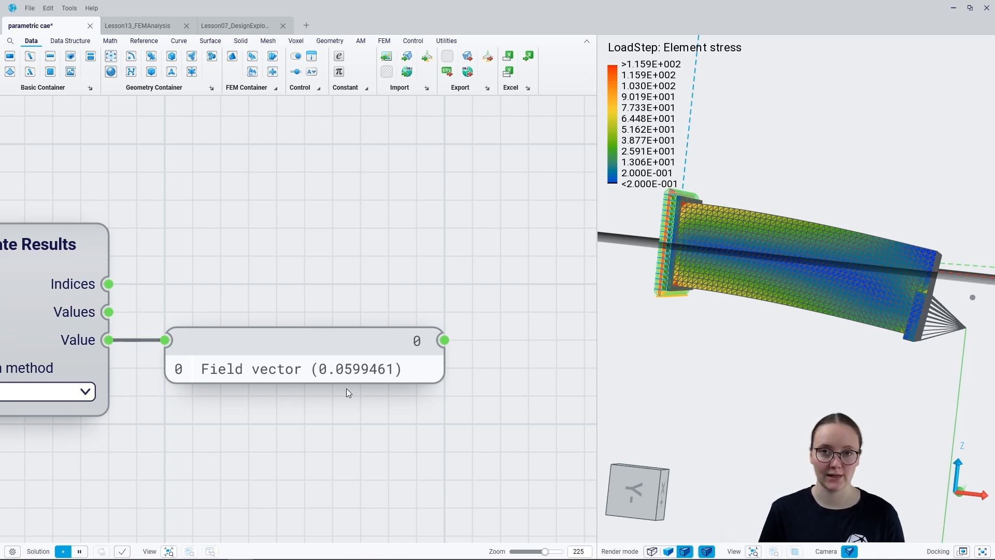
- Set the Length slider of the parametric beam geometry to 57
scroll(518, 297, down, 15)
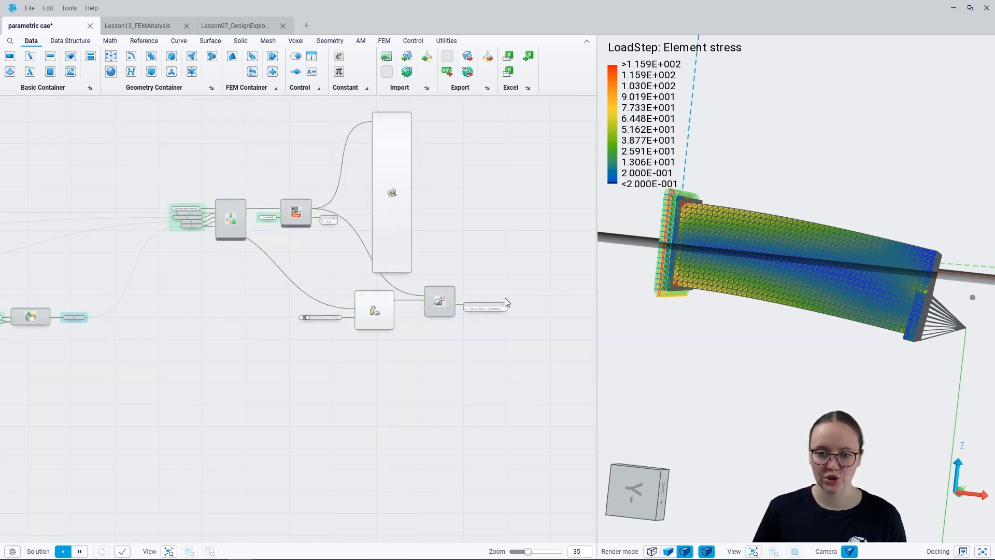
right_drag(197, 256, 391, 270)
right_drag(22, 343, 448, 359)
scroll(183, 317, up, 15)
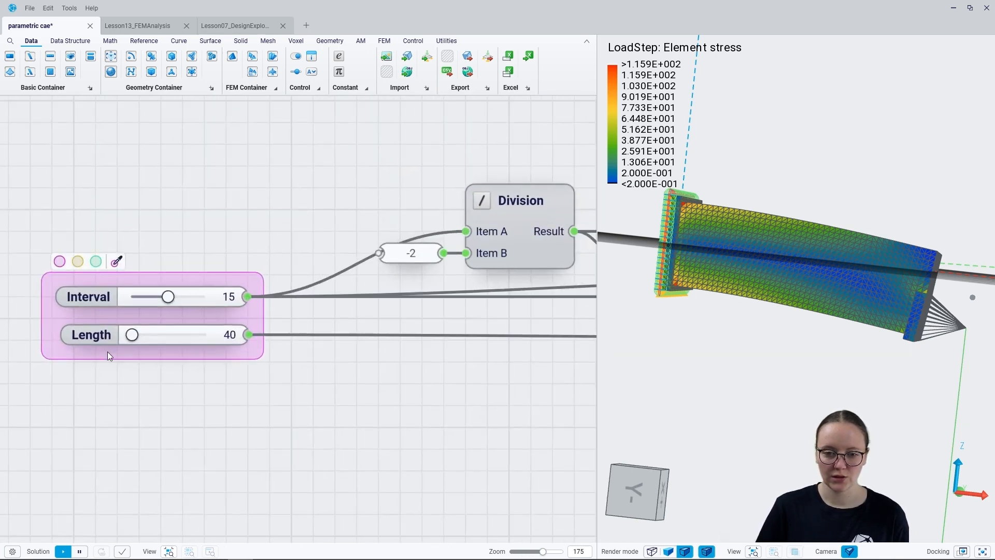
drag(132, 335, 195, 335)
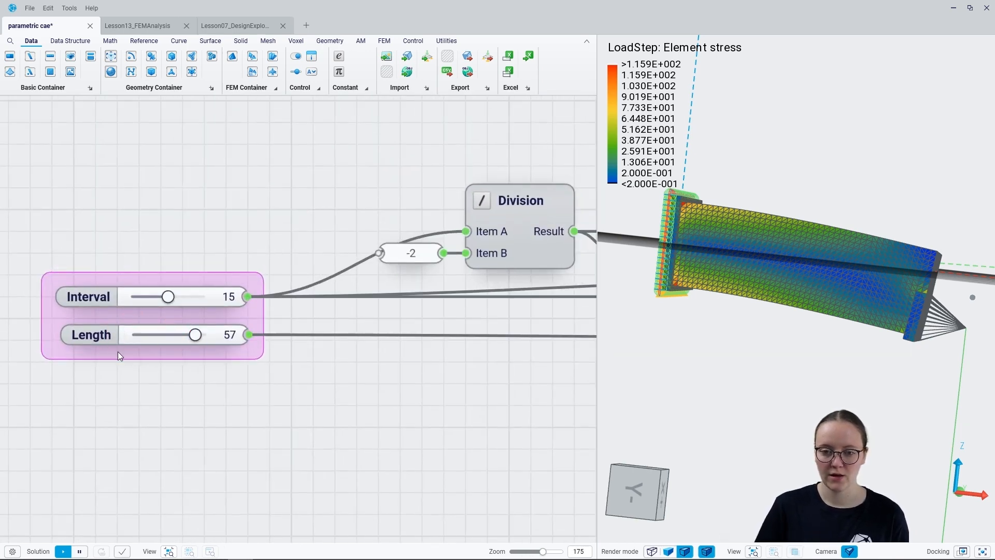
- Follow the node chain from the parametric beam geometry through the FEM workflow to the result evaluation
scroll(117, 335, down, 5)
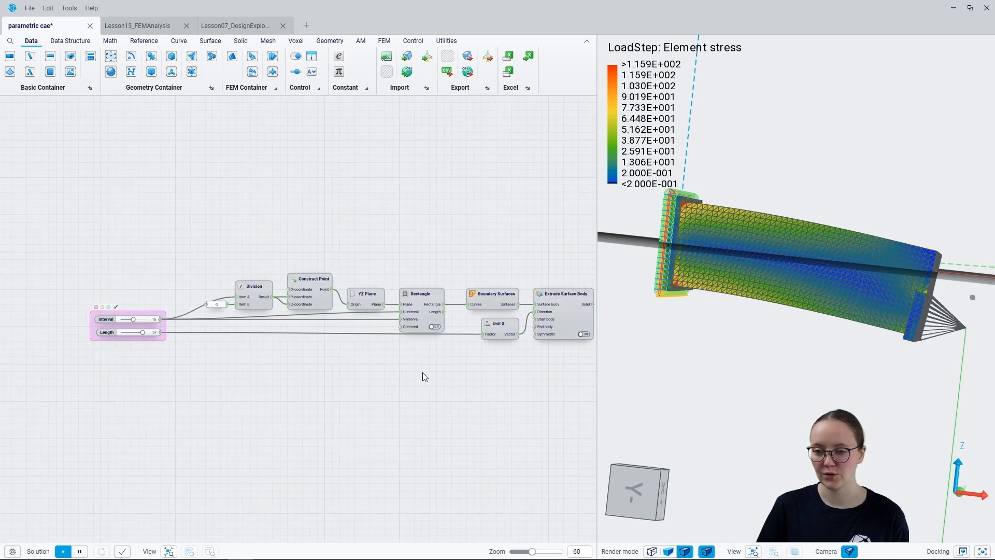
right_drag(539, 392, 132, 372)
right_drag(446, 384, 72, 373)
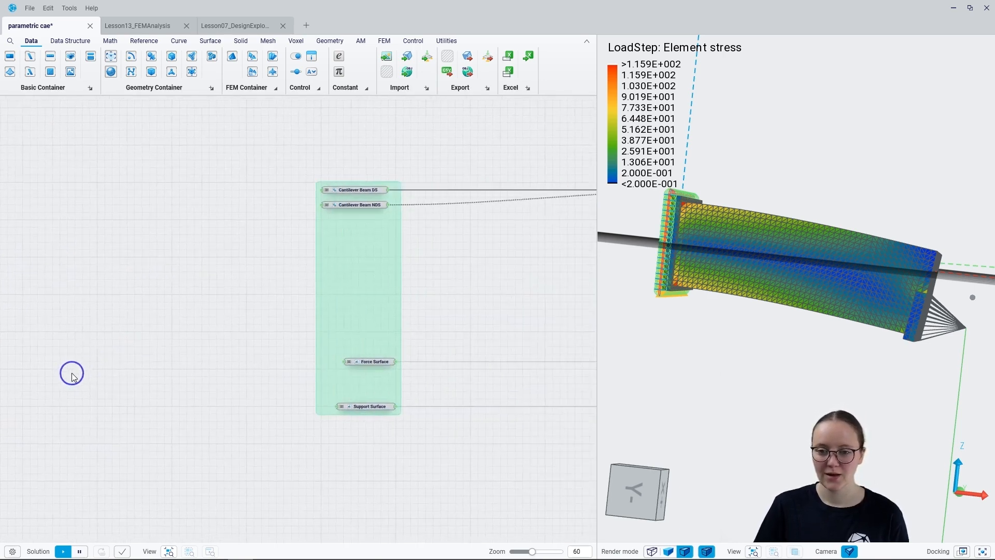
scroll(73, 372, down, 4)
mouse_move(515, 427)
right_down()
mouse_move(323, 415)
mouse_move(240, 390)
mouse_move(140, 383)
right_up()
right_drag(380, 385, 183, 392)
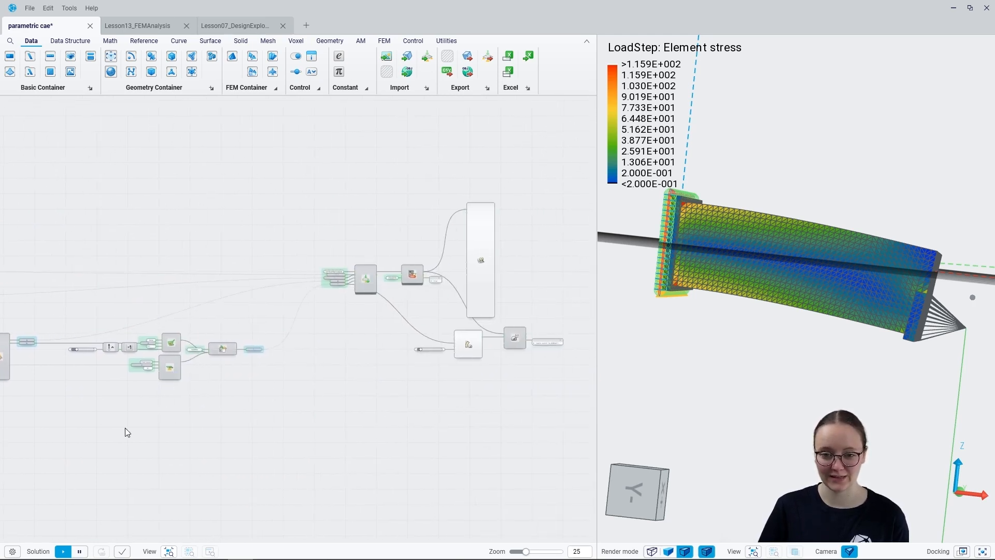
- Examine the FEM workflow's geometry inputs: Cantilever Beam DS, Cantilever Beam NDS, Force Surface and Support Surface
right_drag(125, 428, 534, 409)
right_drag(218, 397, 515, 410)
scroll(260, 268, up, 5)
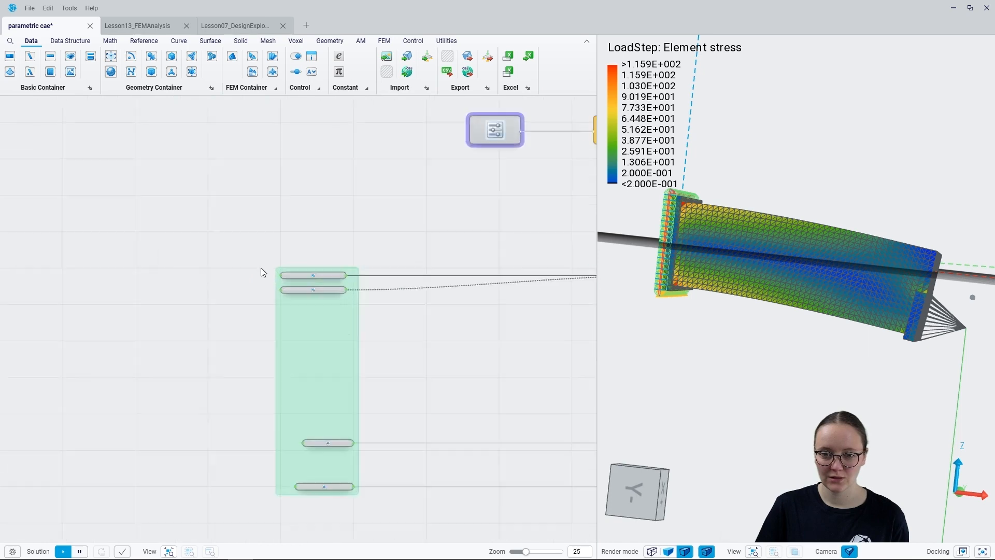
right_drag(475, 410, 431, 335)
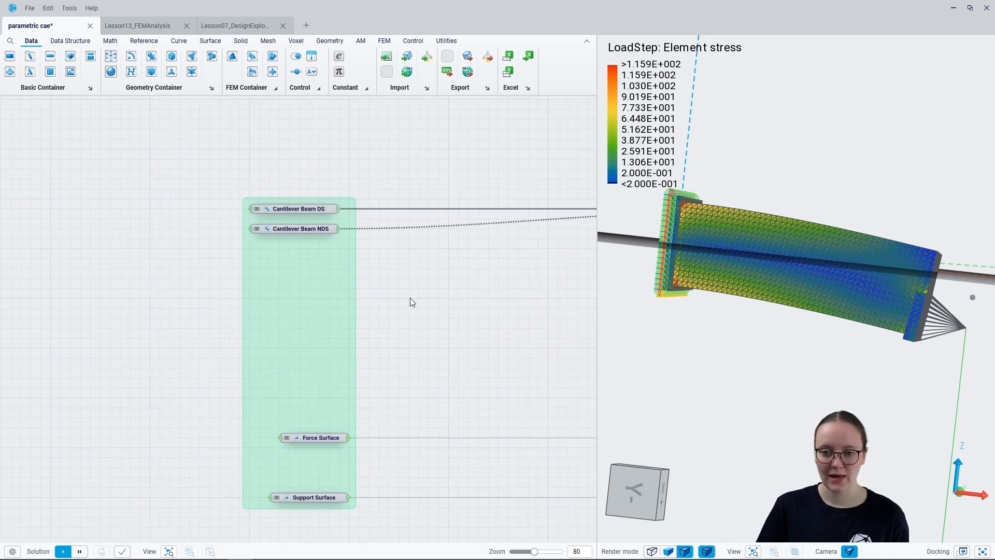
scroll(278, 214, up, 4)
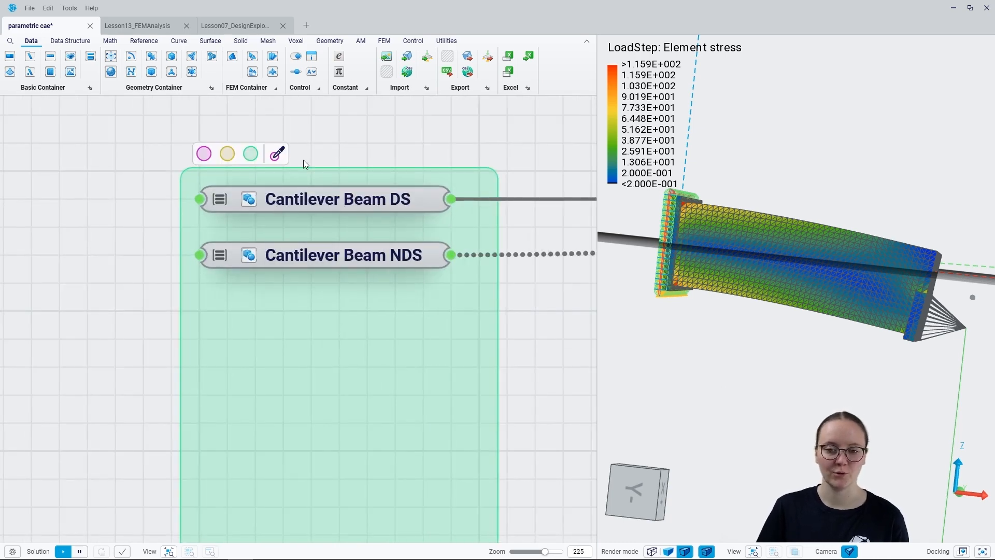
right_drag(564, 438, 465, 123)
right_drag(434, 403, 401, 161)
scroll(384, 249, down, 5)
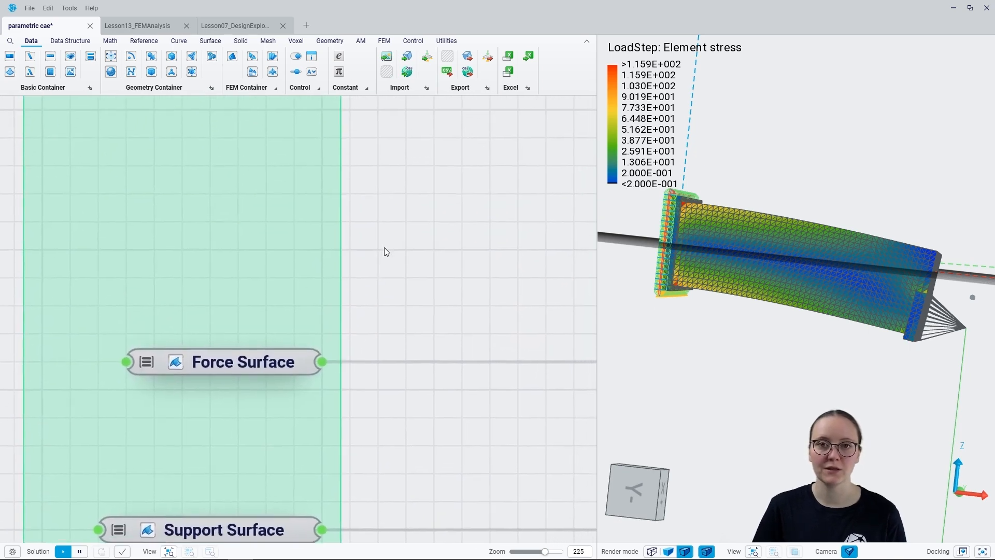
right_drag(384, 248, 394, 291)
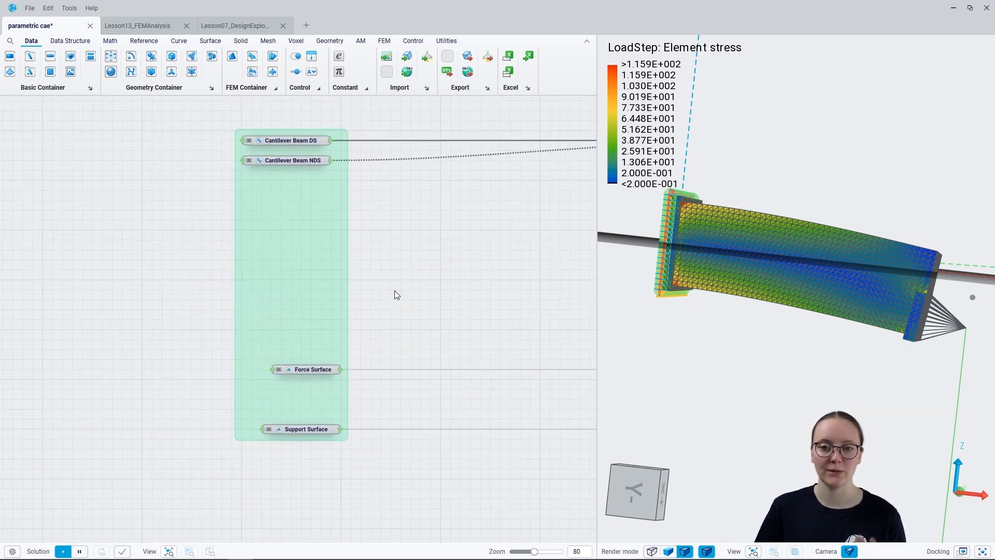
mouse_move(325, 297)
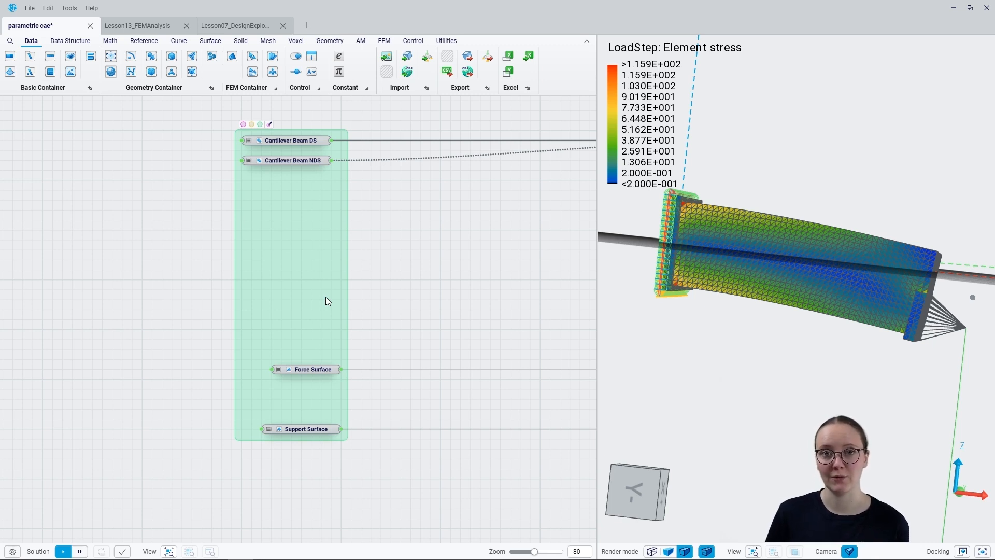
scroll(481, 317, down, 4)
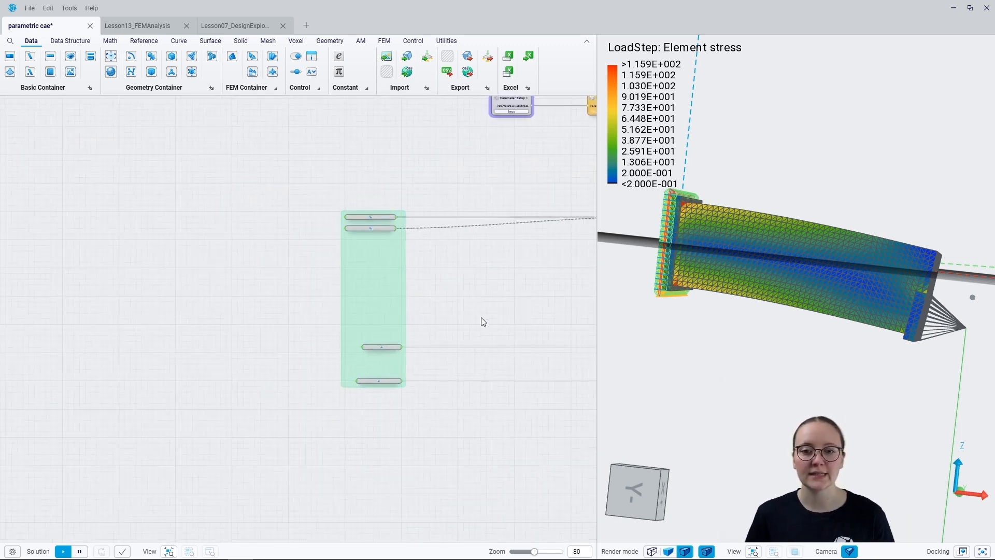
- Hide the Model View result and turn on the 3D preview of the Cantilever Beam DS body
click(360, 219)
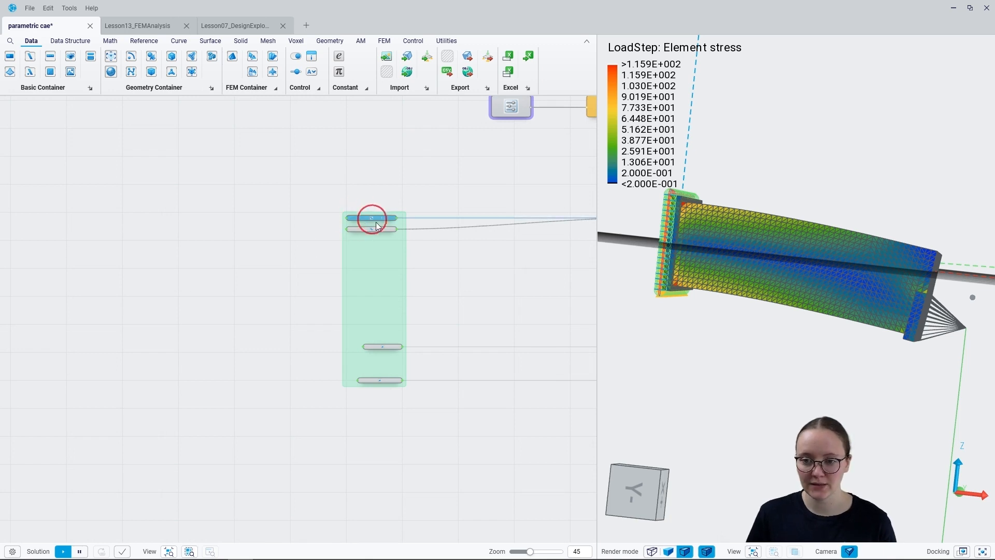
drag(863, 378, 809, 244)
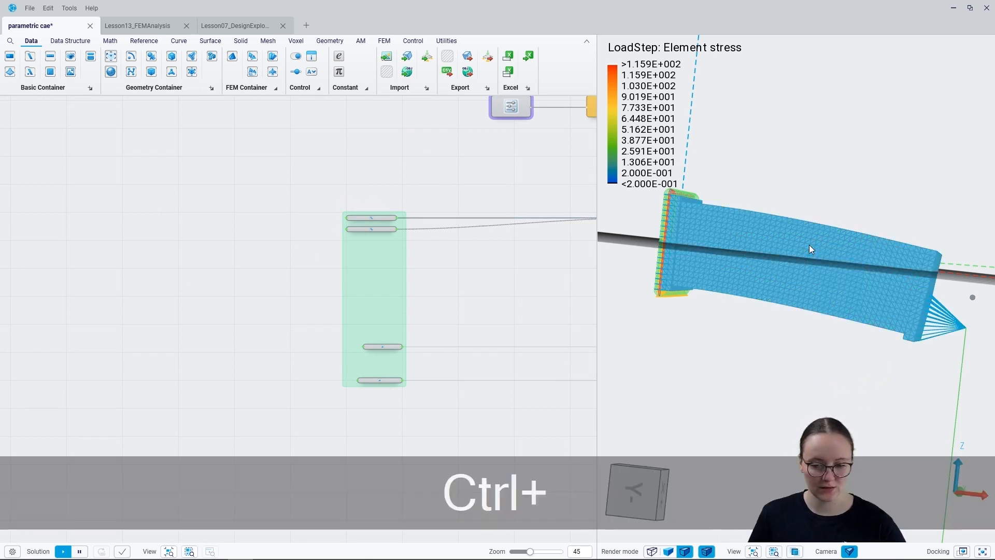
key(ctrl+q)
click(370, 220)
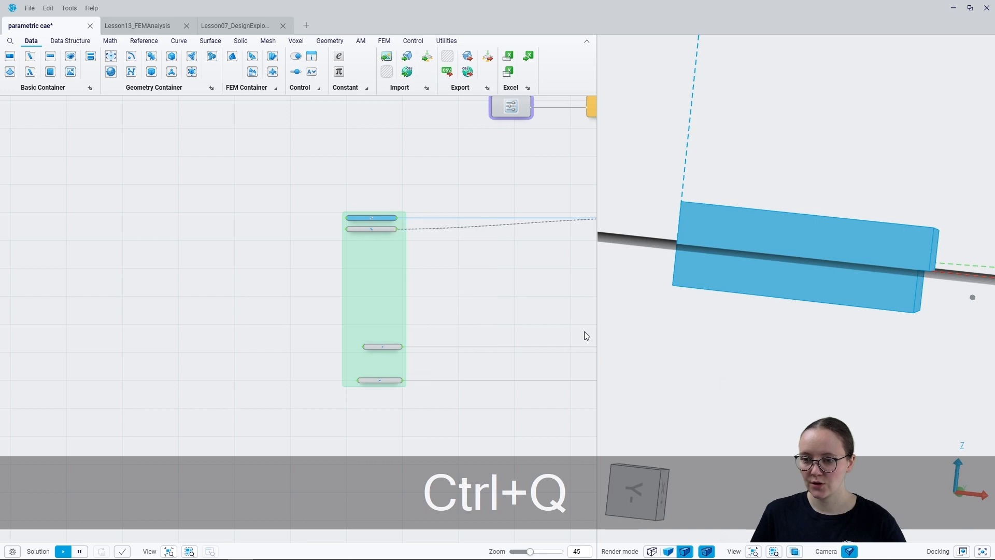
click(583, 332)
mouse_move(702, 293)
middle_down()
mouse_move(670, 296)
mouse_move(731, 318)
mouse_move(665, 311)
middle_up()
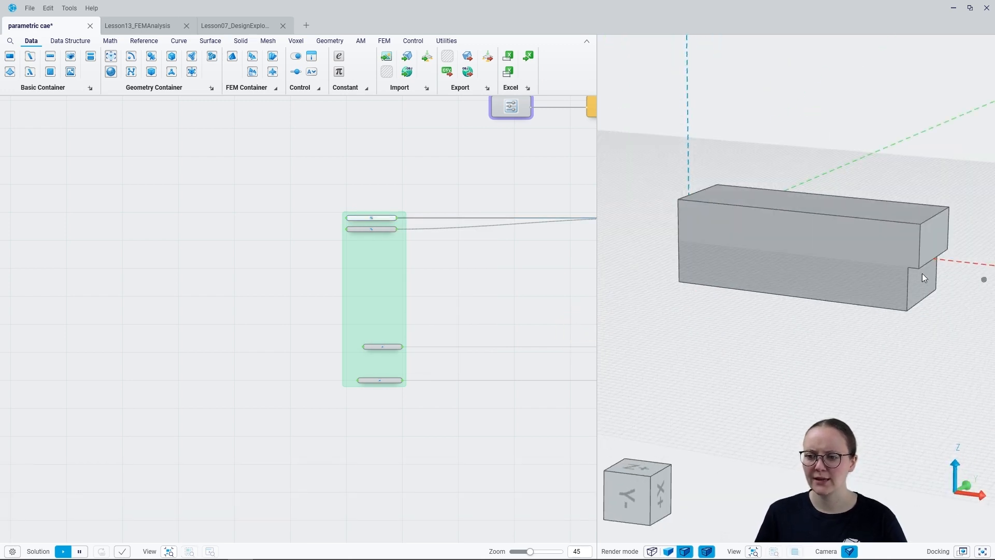
- Preview the Cantilever Beam NDS bodies in the 3D view and hide them again
click(376, 231)
key(ctrl+q)
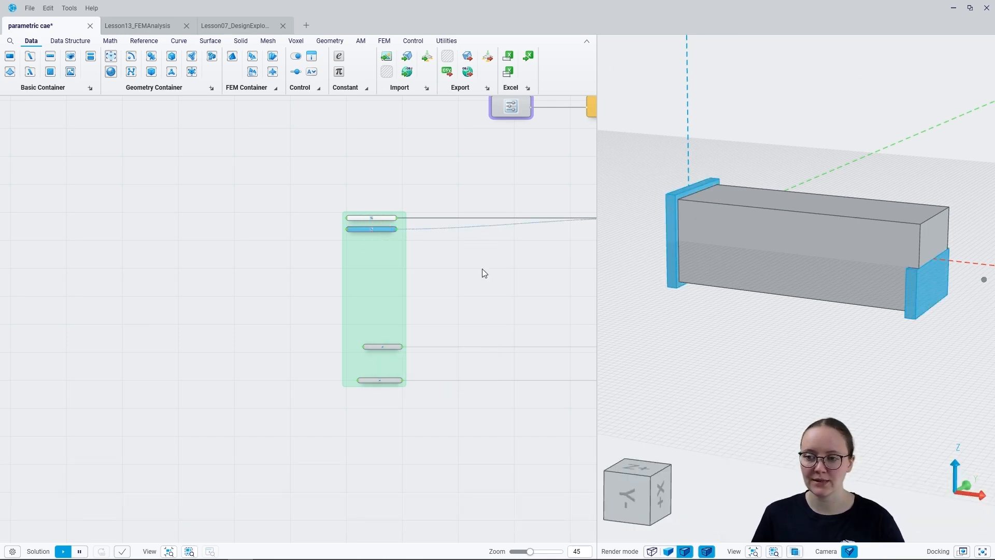
key(ctrl+q)
- Delete the Cantilever Beam NDS container from the FEM workflow's geometry inputs
mouse_move(462, 269)
right_down()
mouse_move(282, 259)
mouse_move(307, 270)
right_up()
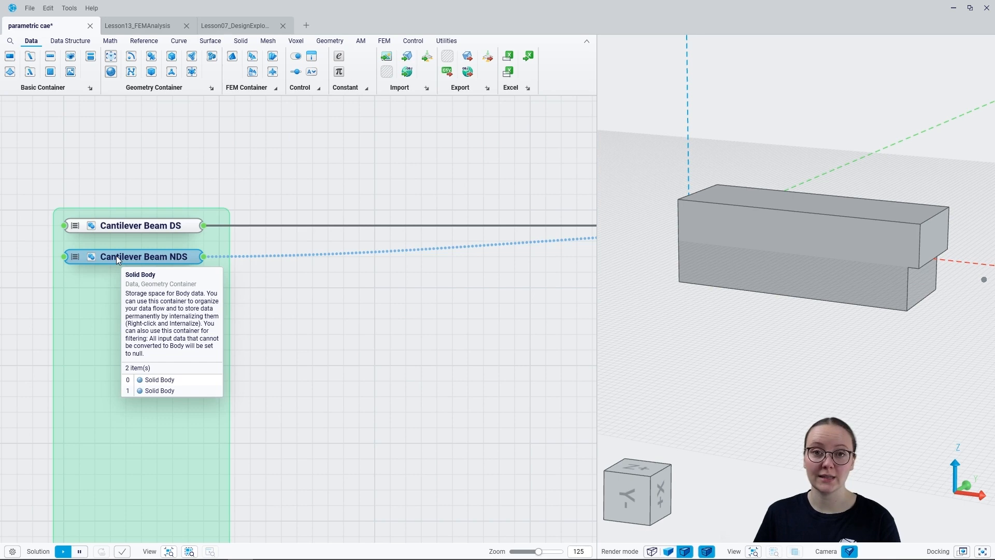
key(Delete)
mouse_move(471, 337)
right_down()
mouse_move(278, 311)
mouse_move(140, 324)
right_up()
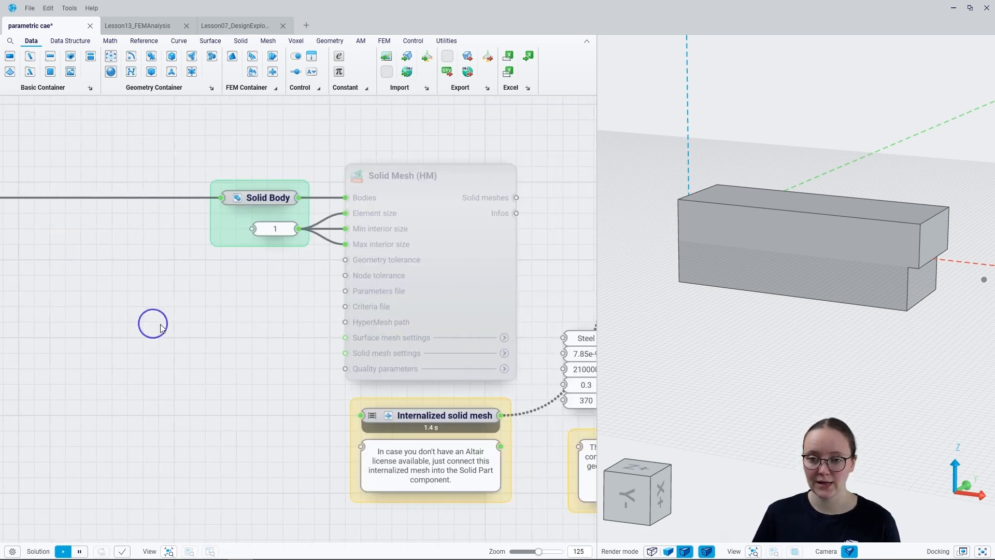
- Delete the NDS Solid Part component together with its name input and its Solid Part NDS container
right_drag(413, 324, 235, 325)
right_drag(446, 290, 208, 289)
right_drag(358, 301, 218, 290)
right_drag(463, 311, 349, 311)
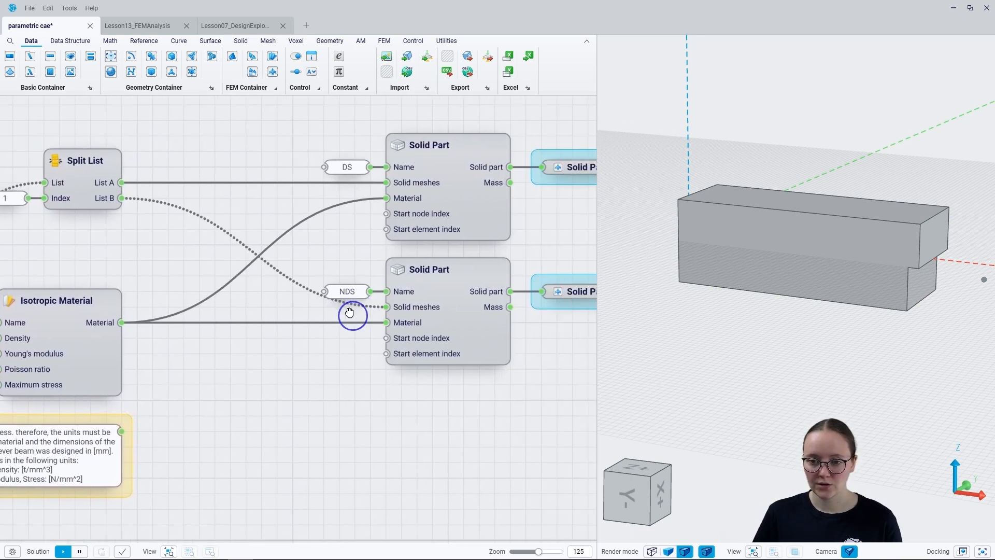
right_drag(454, 353, 337, 313)
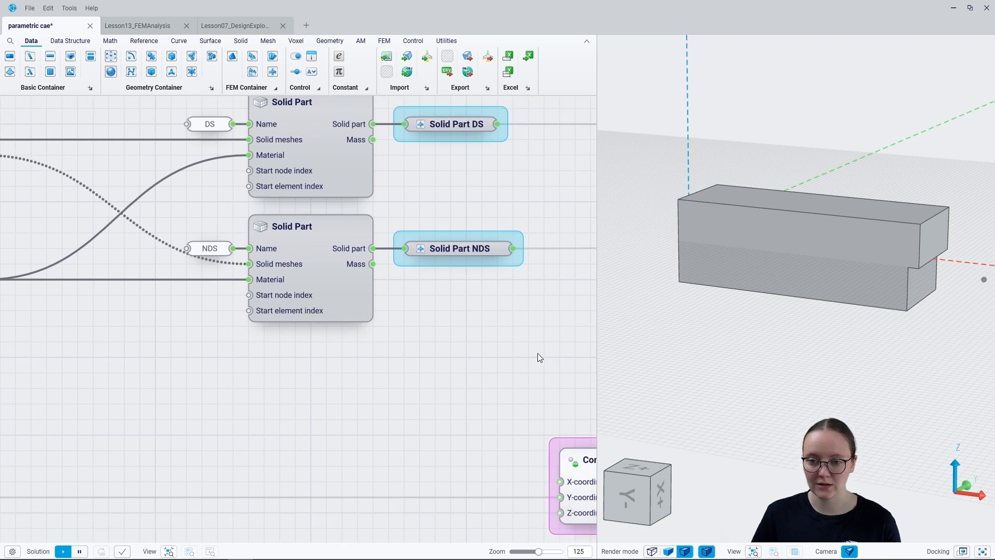
drag(489, 380, 199, 210)
key(Delete)
- Delete the Internalized solid mesh container and its explanatory note below the Solid Mesh (HM) component
scroll(394, 306, down, 2)
right_drag(154, 344, 474, 339)
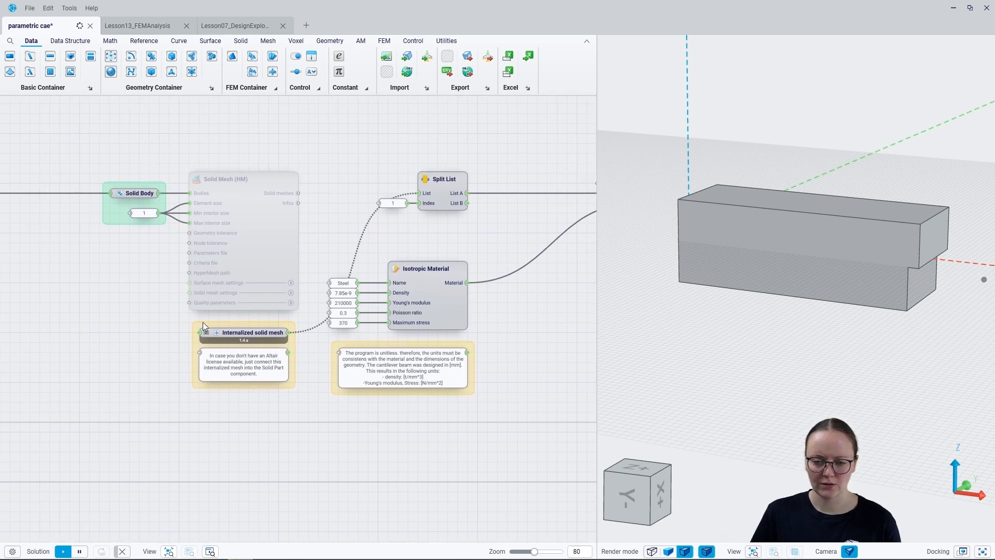
drag(299, 401, 154, 325)
key(Delete)
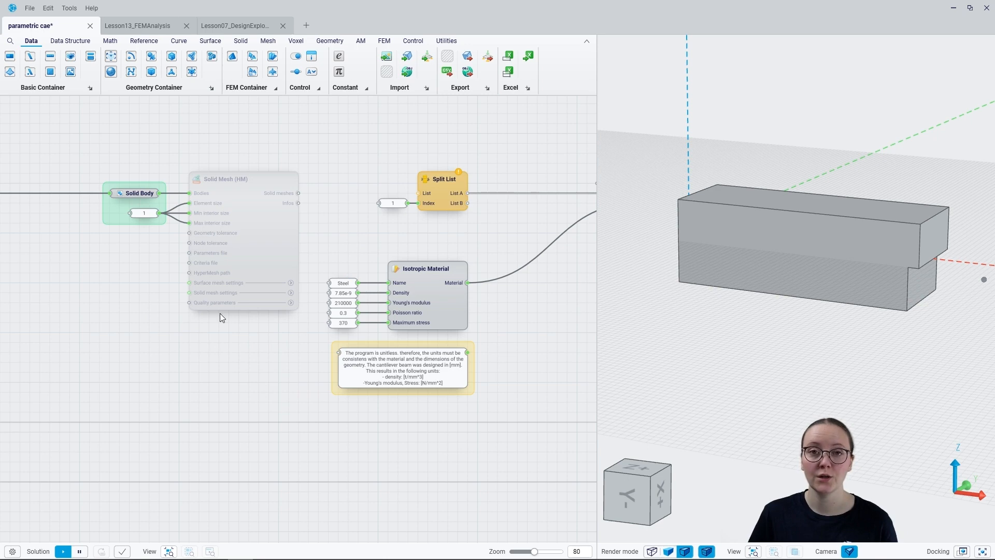
- Preview the solid of the Extrude Surface Body component in the 3D view and hide it again
right_drag(155, 322, 513, 325)
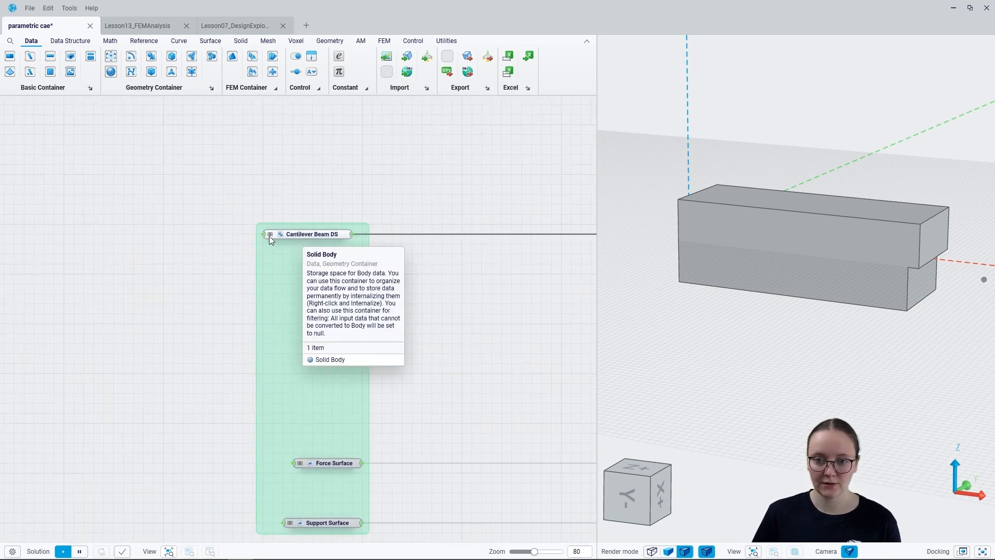
scroll(378, 266, down, 5)
scroll(176, 299, down, 4)
right_drag(103, 299, 414, 266)
scroll(306, 277, up, 10)
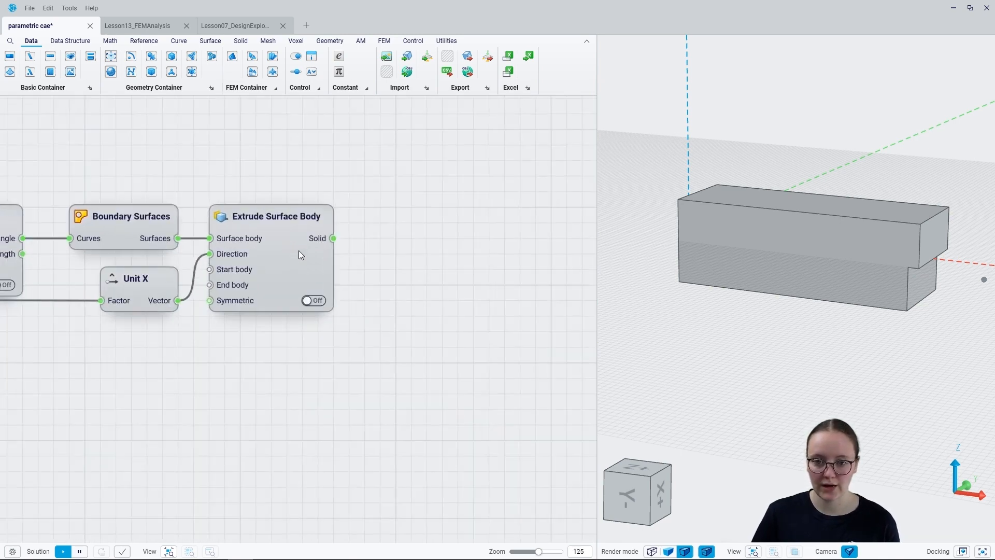
click(312, 239)
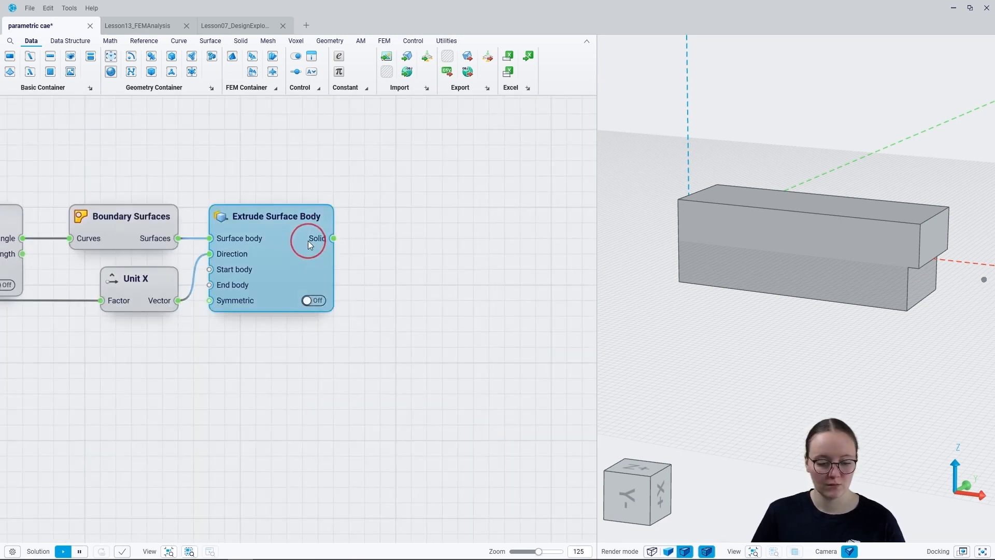
key(ctrl+q)
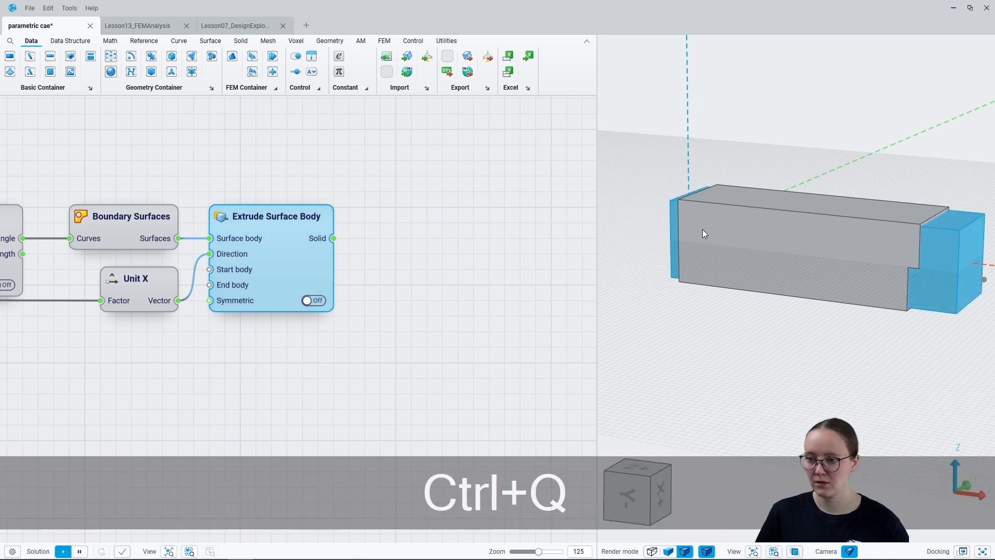
key(ctrl+q)
- Connect the Extrude Surface Body's Solid output to the Cantilever Beam DS container and turn off that container's 3D preview
scroll(334, 239, down, 5)
drag(329, 238, 596, 255)
drag(475, 219, 434, 216)
scroll(443, 186, up, 6)
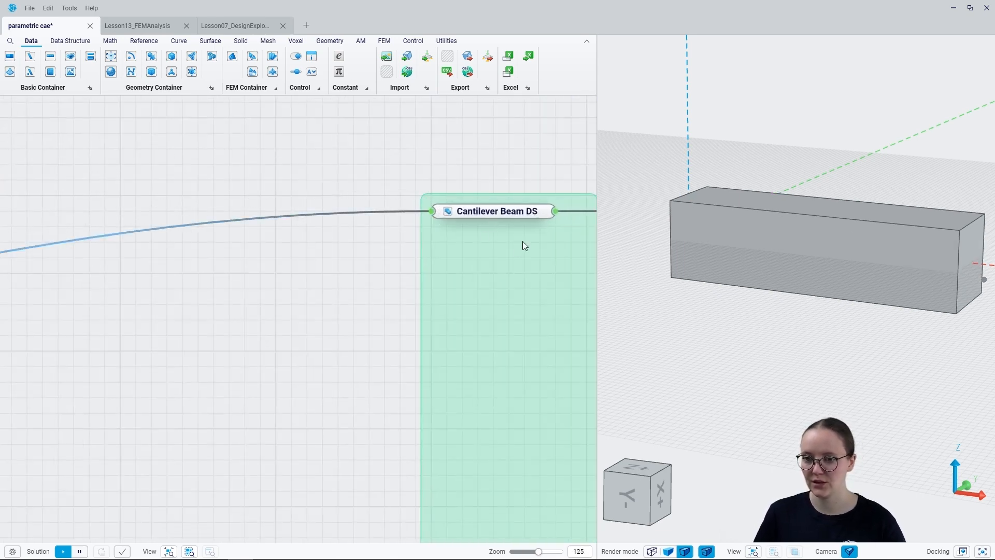
click(495, 229)
right_drag(344, 315, 144, 318)
key(ctrl+q)
- Set the value feeding the Solid Mesh (HM) element size, min interior size and max interior size to 2
right_drag(482, 314, 169, 329)
right_drag(443, 327, 209, 330)
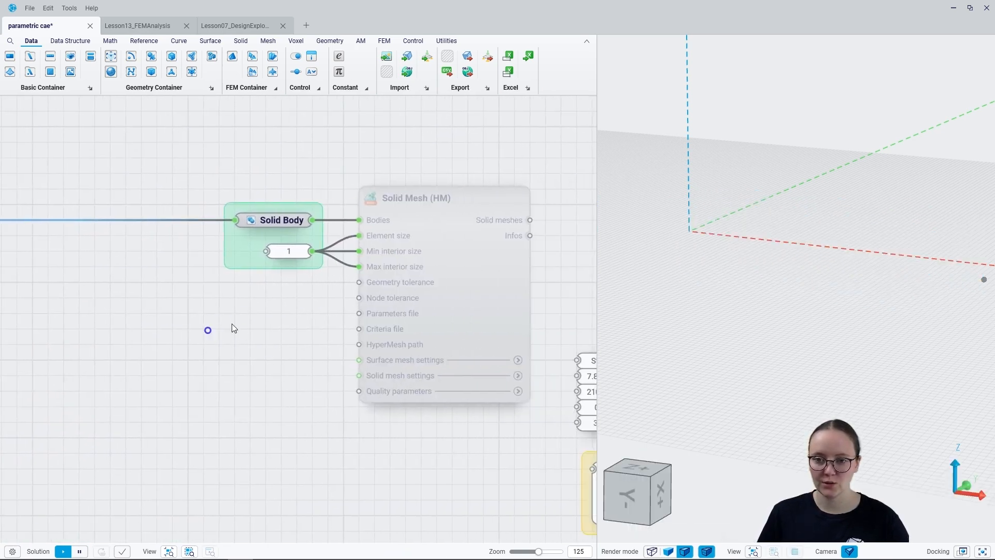
double_click(297, 250)
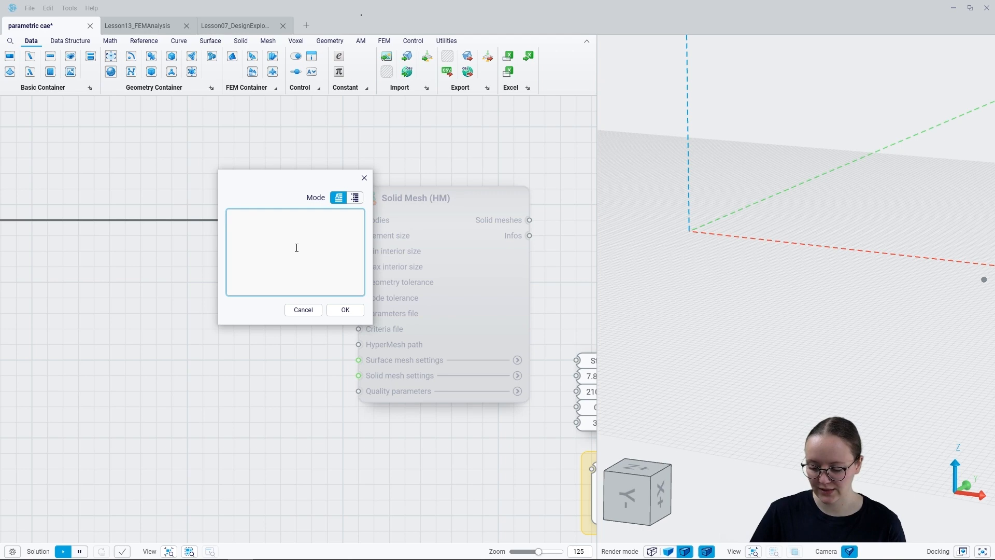
click(341, 310)
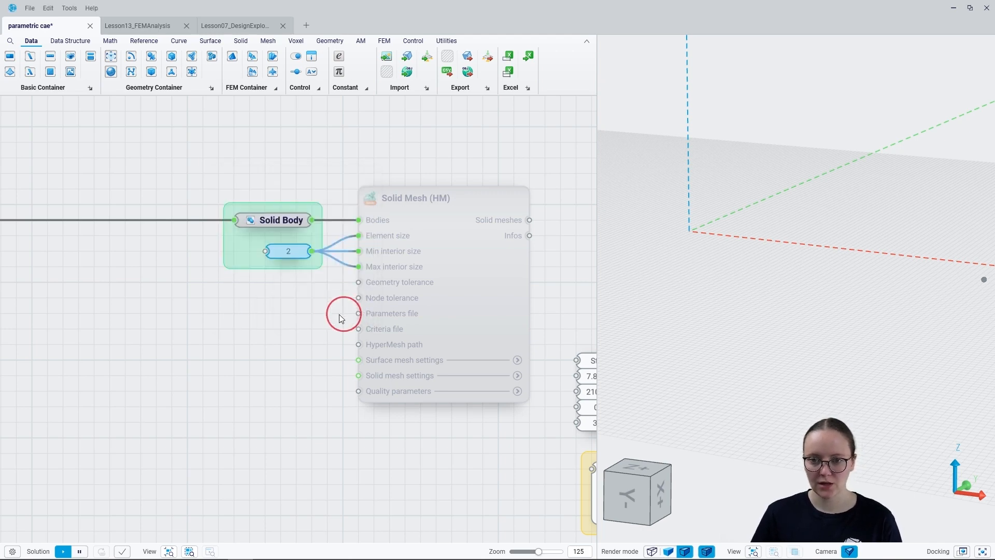
- Enable the Solid Mesh (HM) component and connect its Solid meshes output to the Split List's List input
click(409, 285)
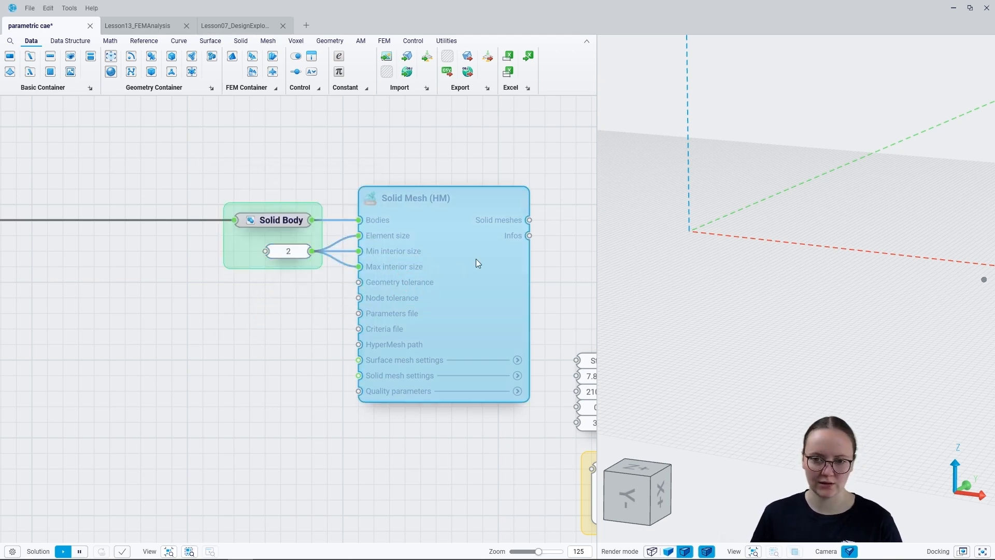
key(ctrl+e)
click(229, 340)
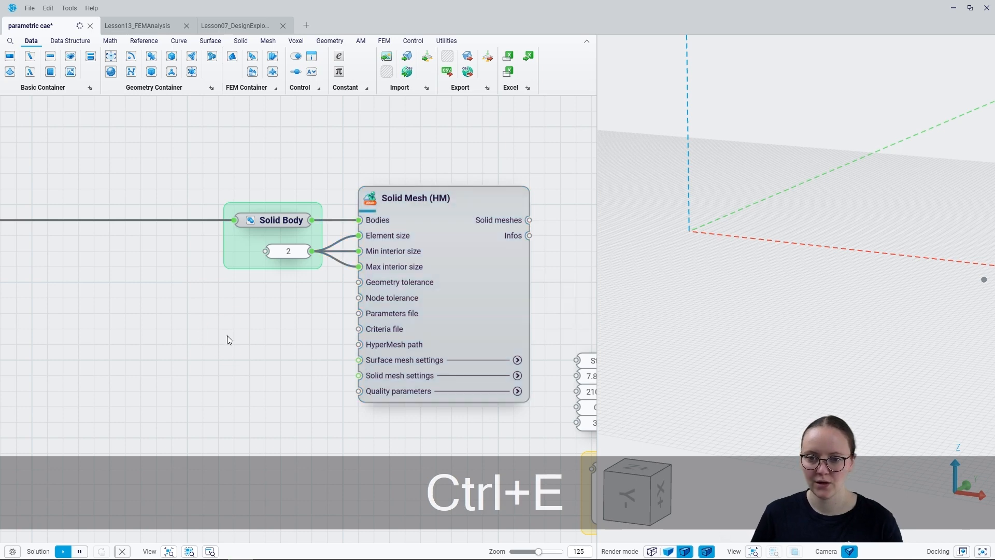
click(227, 336)
right_drag(227, 335, 14, 330)
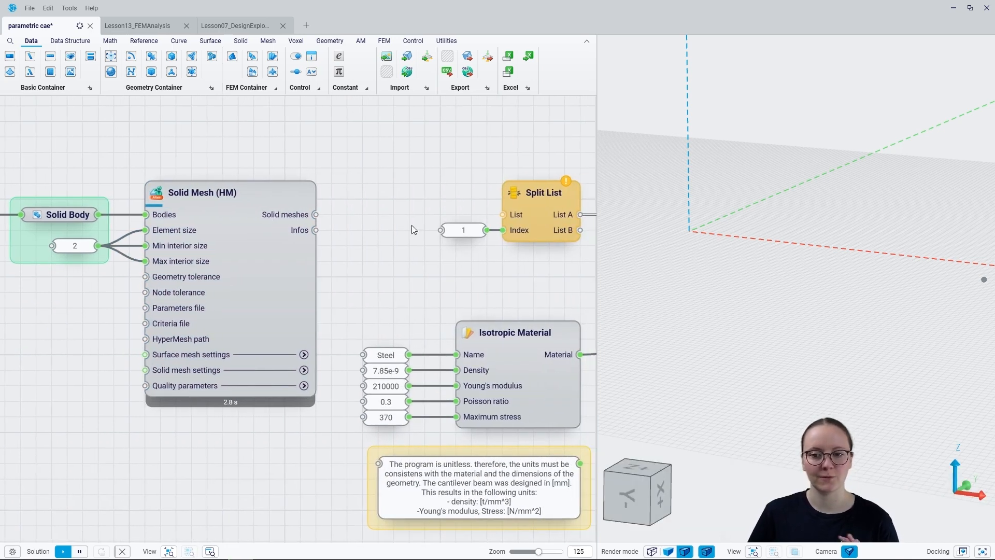
drag(315, 214, 497, 215)
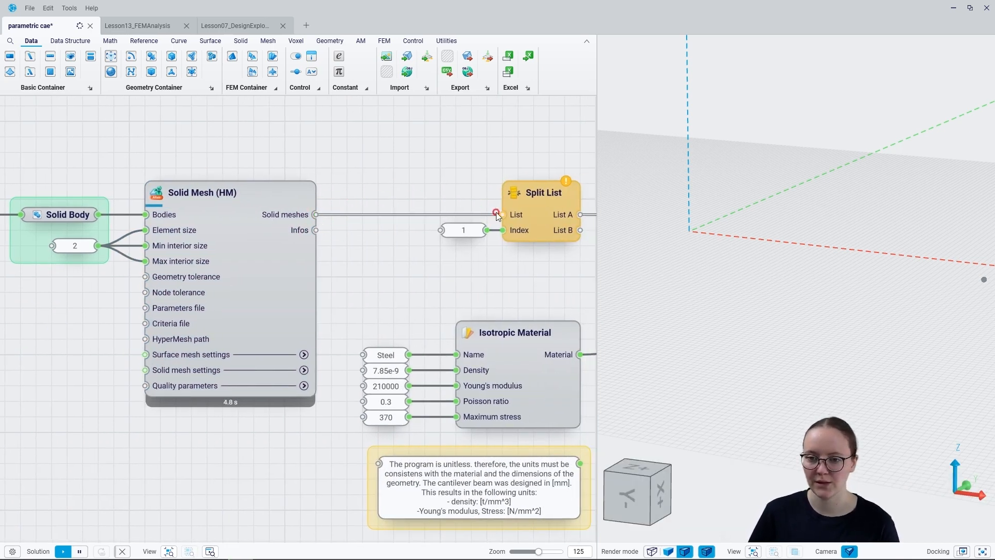
- Examine the error messages of the OptiStruct Solver component
scroll(149, 257, down, 5)
right_drag(477, 257, 98, 265)
right_drag(462, 275, 238, 283)
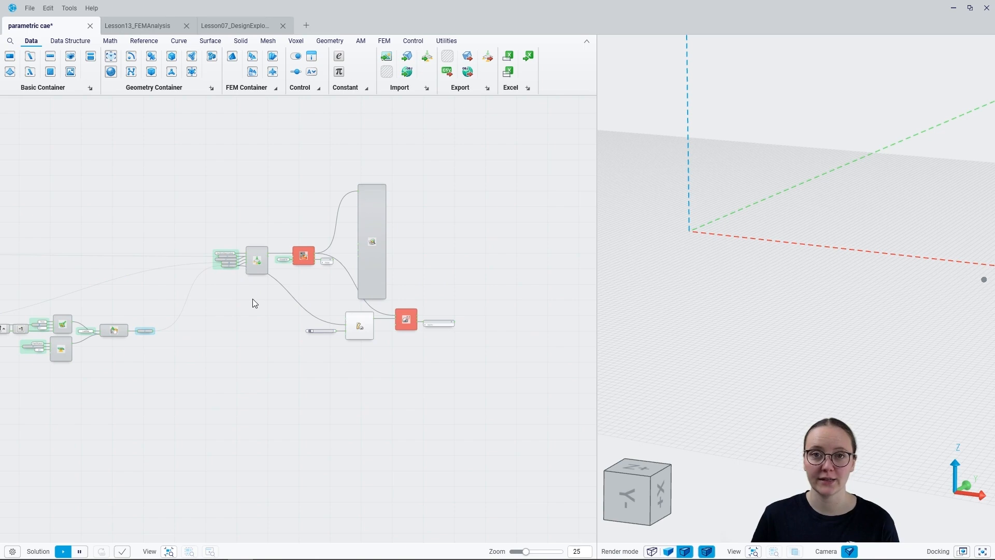
scroll(278, 263, up, 5)
right_drag(418, 292, 346, 320)
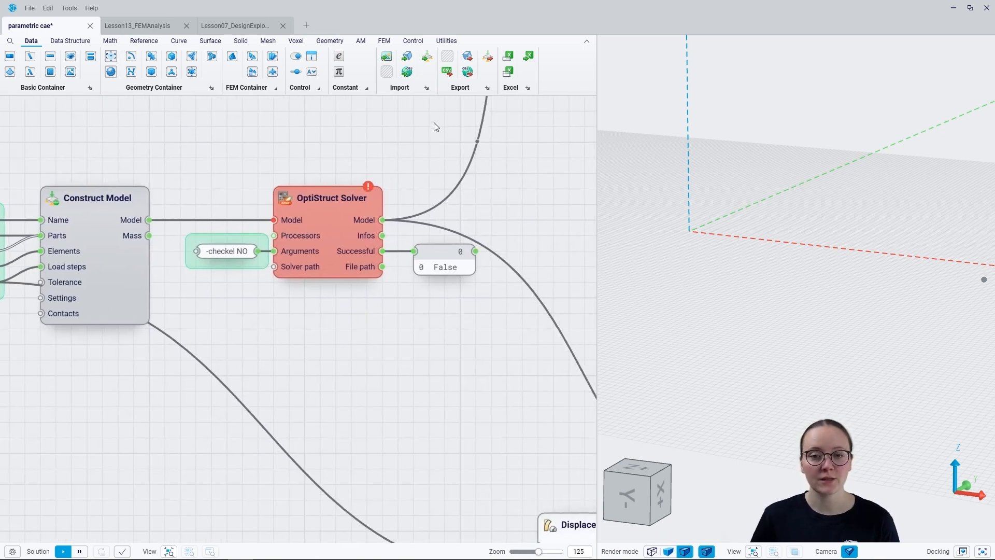
mouse_move(371, 189)
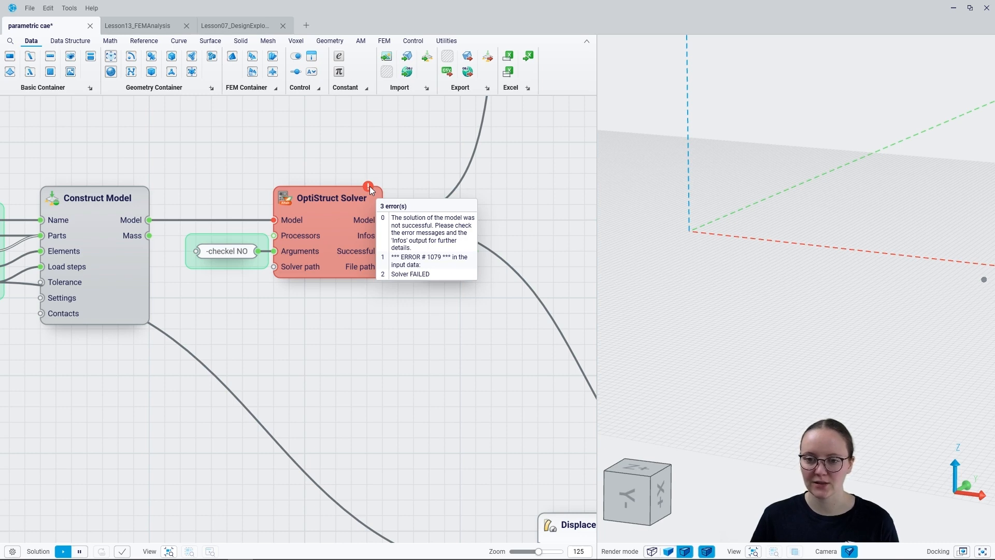
mouse_move(382, 251)
- Attach a text panel to the OptiStruct Solver's Infos output and enlarge it to show the solver log
drag(382, 236, 388, 337)
click(388, 392)
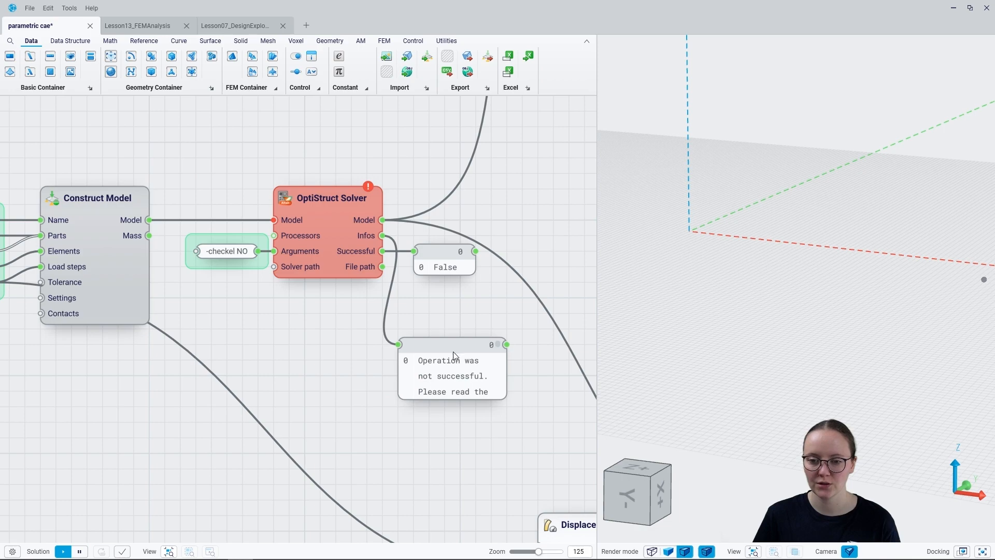
click(437, 330)
click(450, 332)
drag(496, 346, 419, 131)
- Read the error details in the solver log panel and delete the panel
scroll(109, 344, down, 1)
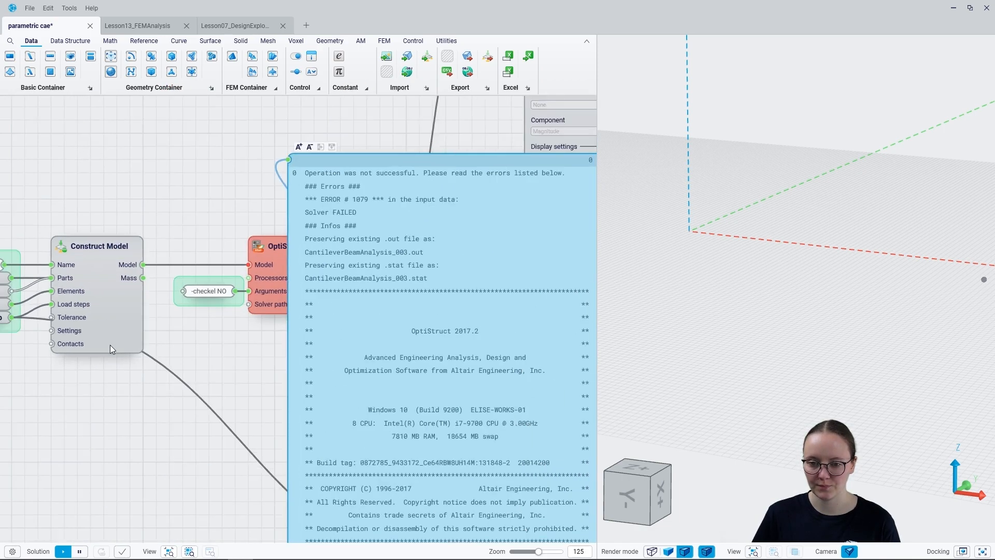
scroll(110, 344, down, 3)
scroll(257, 492, up, 3)
click(130, 486)
right_drag(114, 508, 112, 501)
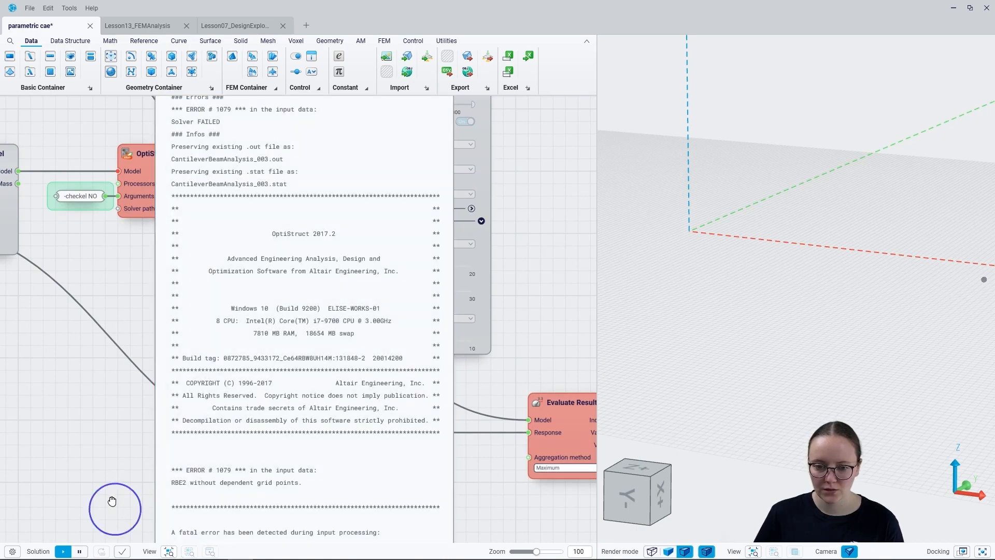
scroll(217, 518, up, 5)
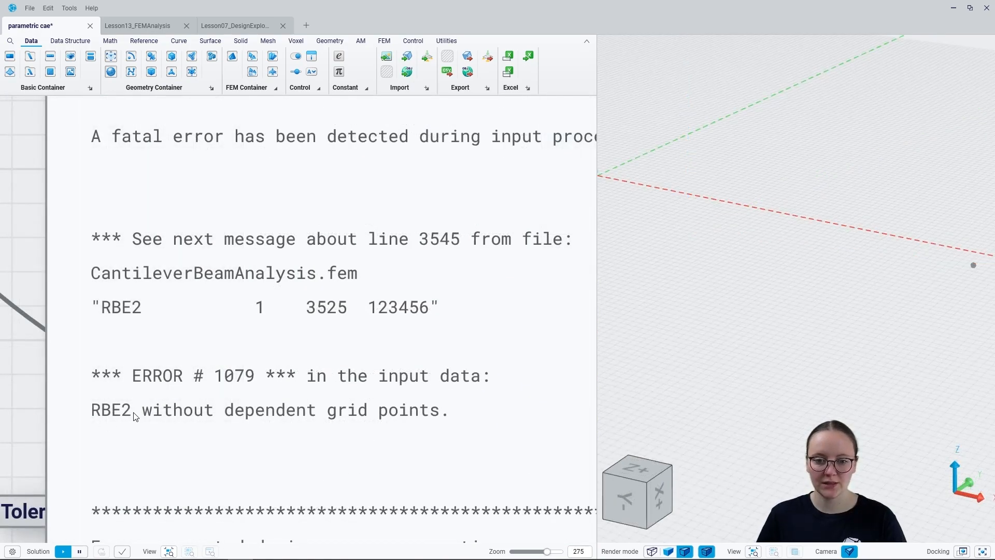
click(148, 351)
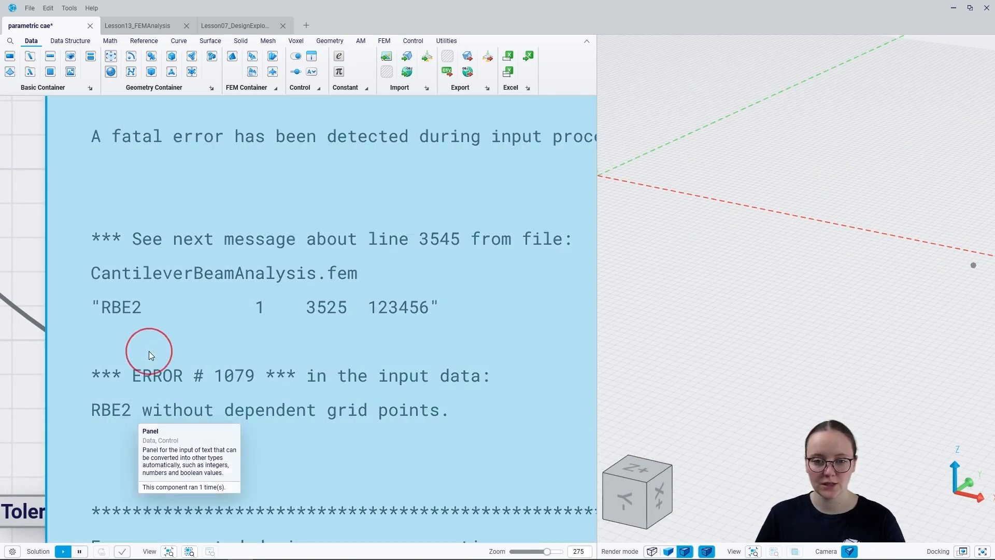
key(Delete)
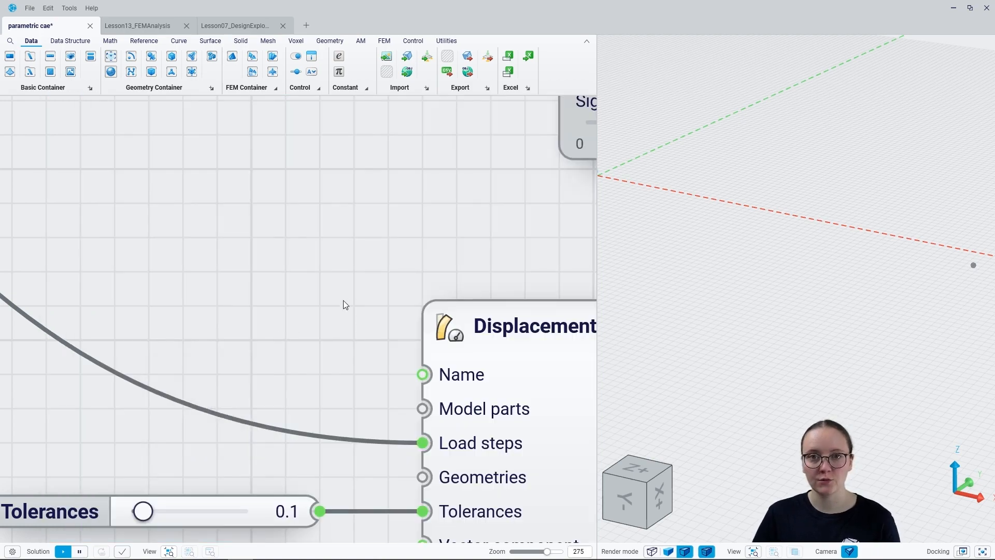
- Delete the Solid Part NDS container from the Construct Model component's Parts input
scroll(343, 305, down, 7)
drag(268, 214, 415, 287)
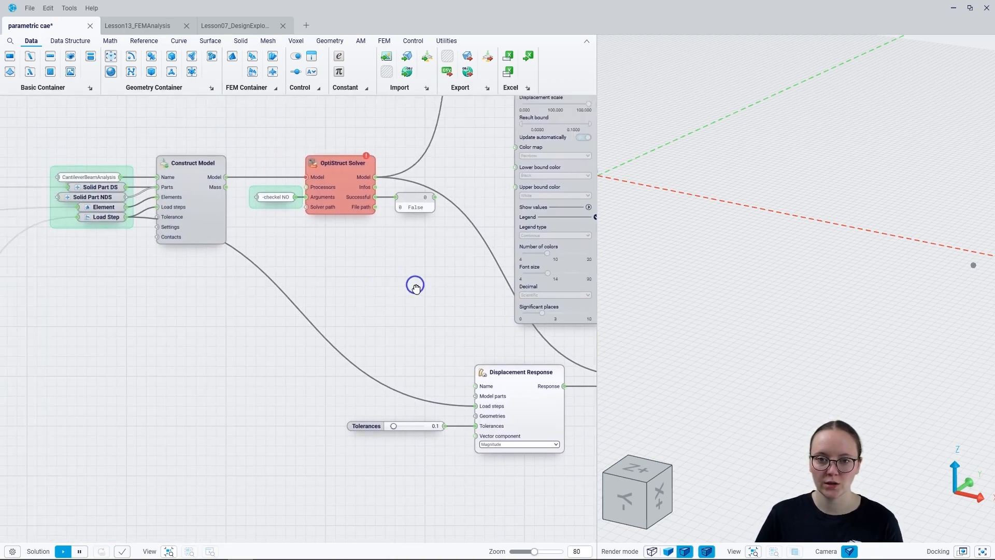
right_drag(415, 286, 508, 312)
scroll(190, 228, up, 5)
click(192, 228)
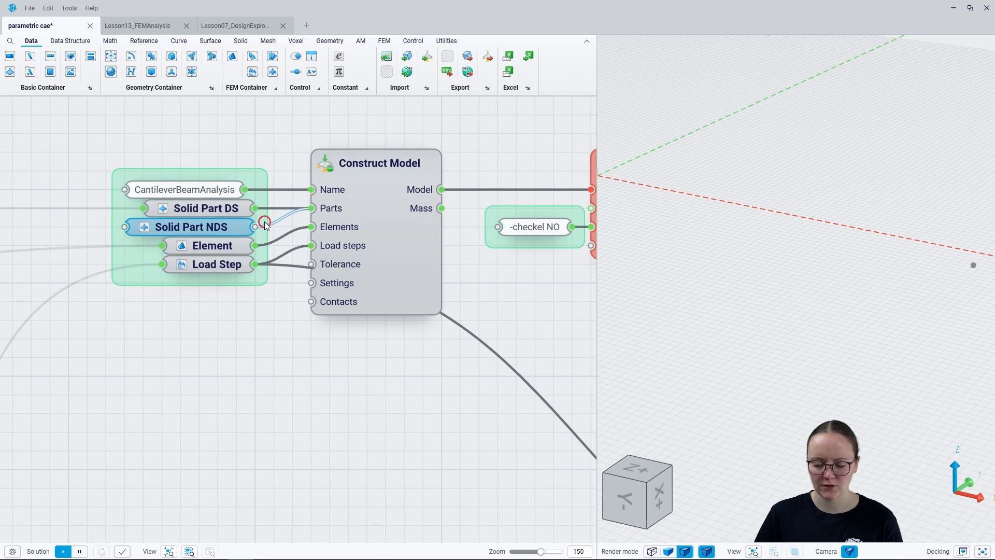
key(Delete)
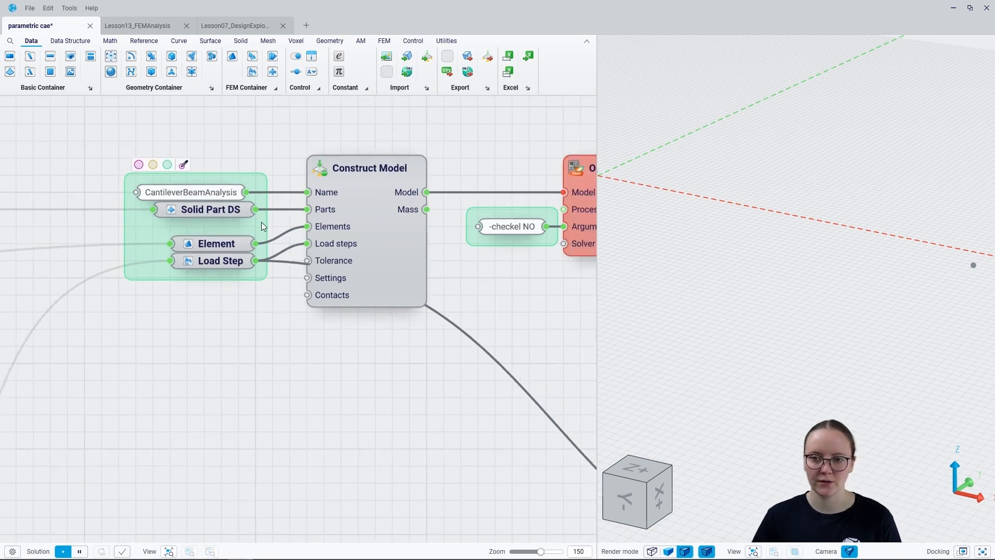
- Turn on the 3D preview of the Surface Body that feeds the Force Connector Spider's Targets input
scroll(261, 222, down, 4)
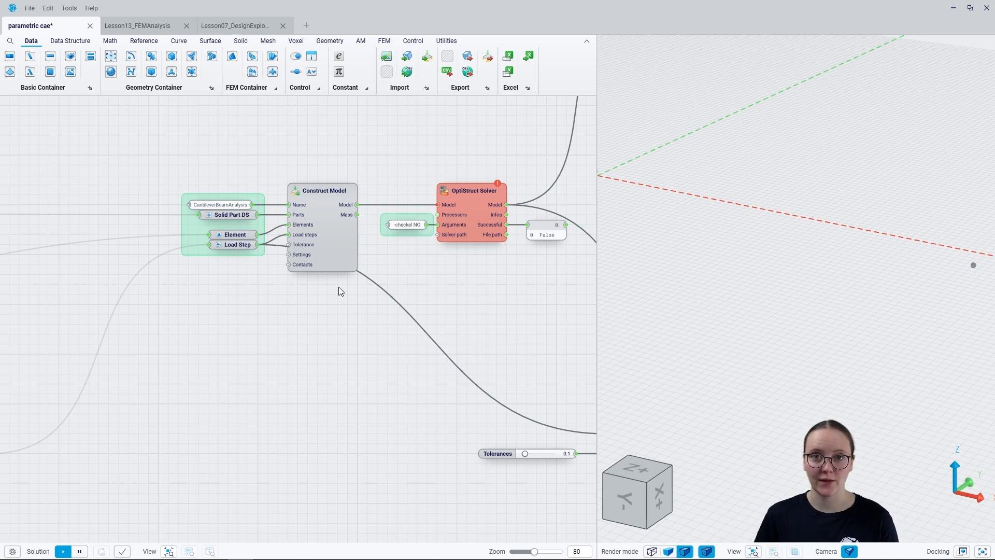
scroll(339, 287, down, 5)
right_drag(186, 416, 615, 353)
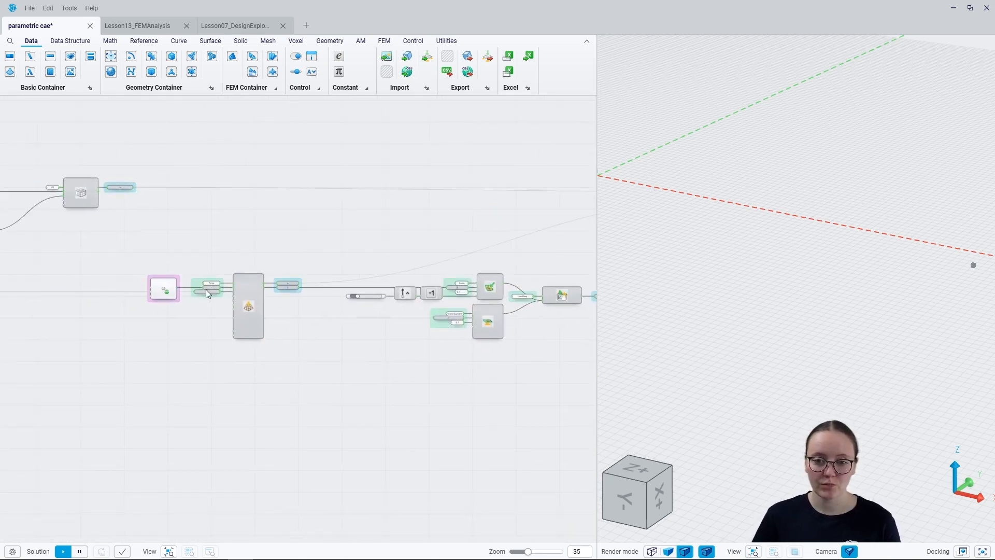
scroll(196, 296, up, 6)
key(ctrl+q)
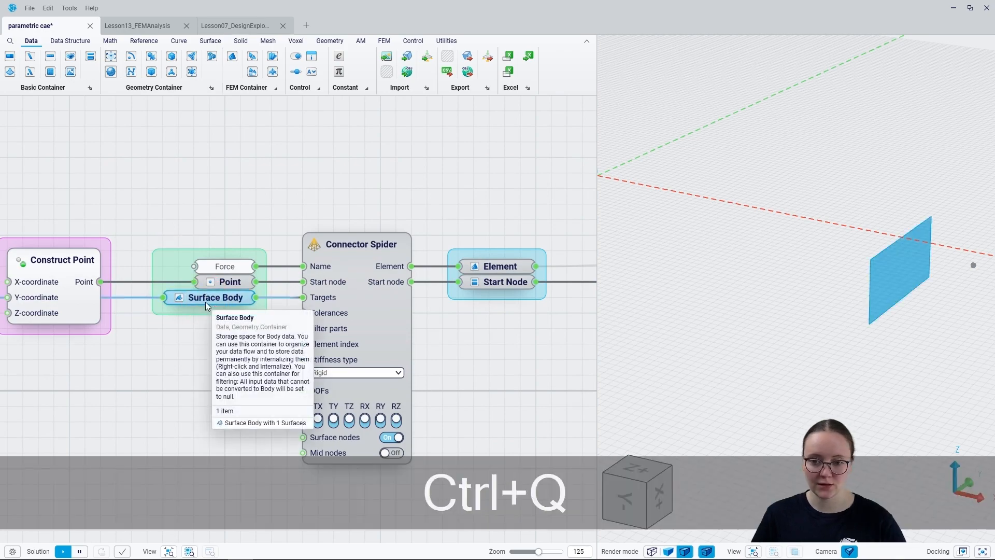
click(300, 329)
- Trace the connector's target surface back to the Force Surface and Support Surface geometry inputs
right_drag(181, 371, 533, 352)
right_drag(149, 357, 560, 366)
right_drag(253, 374, 526, 377)
right_drag(176, 375, 514, 373)
right_drag(206, 373, 461, 373)
mouse_move(351, 292)
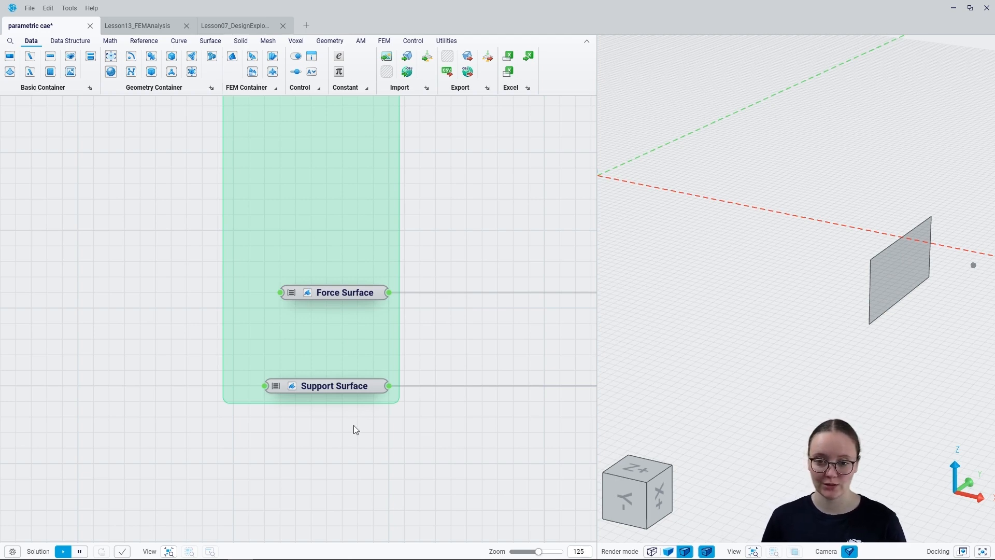
- Turn on the 3D preview of the Extrude Surface Body solid and compare the beam's position with the force surface
scroll(357, 416, down, 5)
right_drag(173, 413, 579, 330)
right_drag(257, 303, 340, 309)
scroll(304, 247, up, 5)
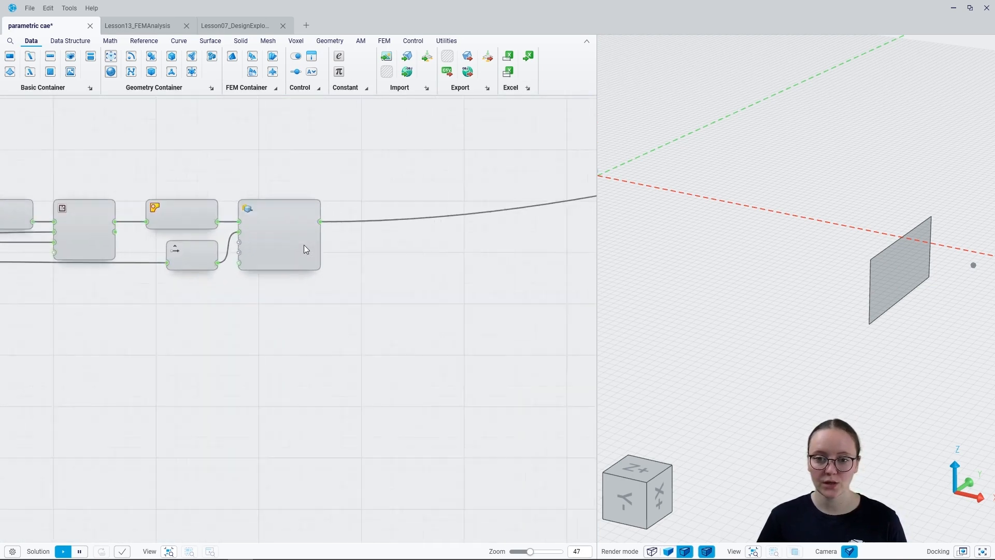
click(303, 229)
key(ctrl+q)
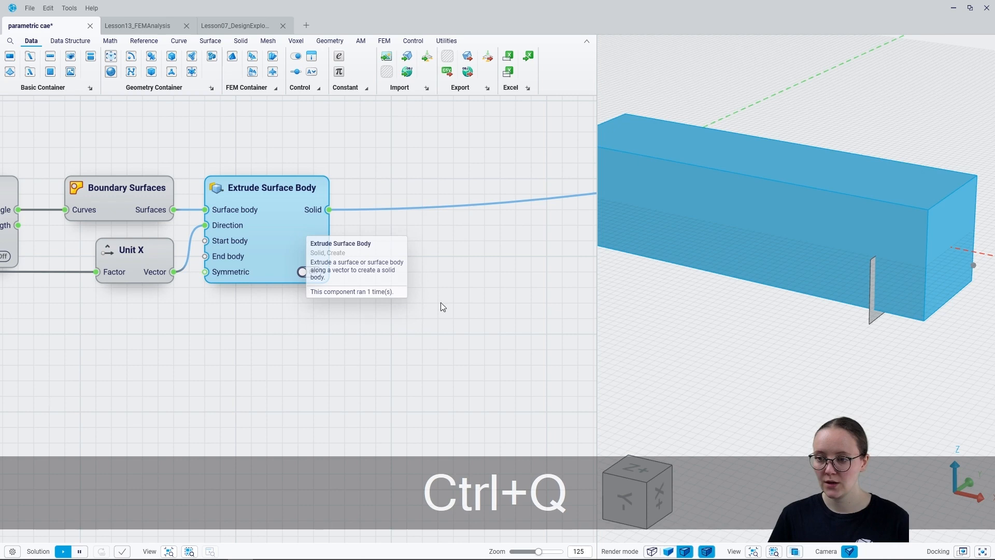
scroll(859, 253, down, 3)
click(631, 511)
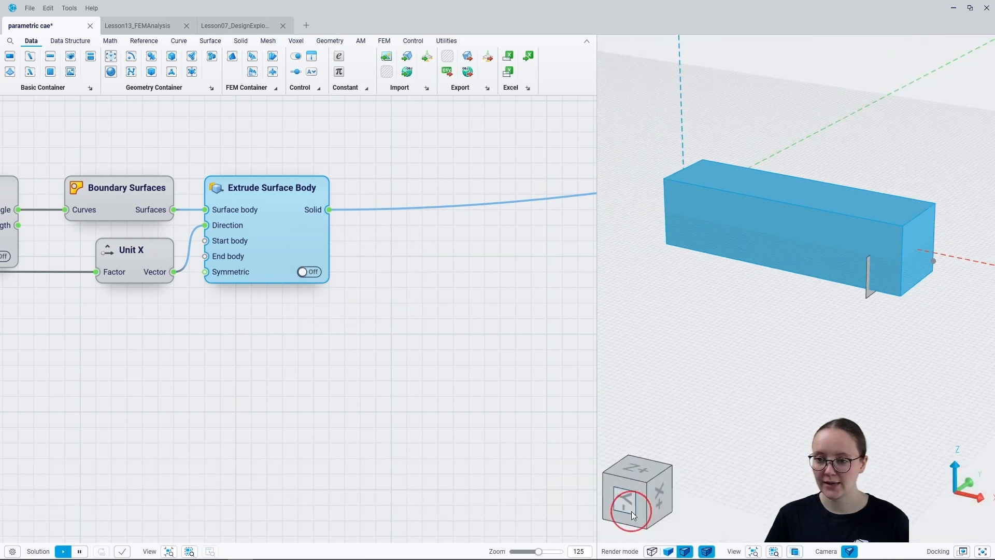
- Add a Deconstruct Body component to the Solid output of Extrude Surface Body and align it beside that component
scroll(621, 237, up, 3)
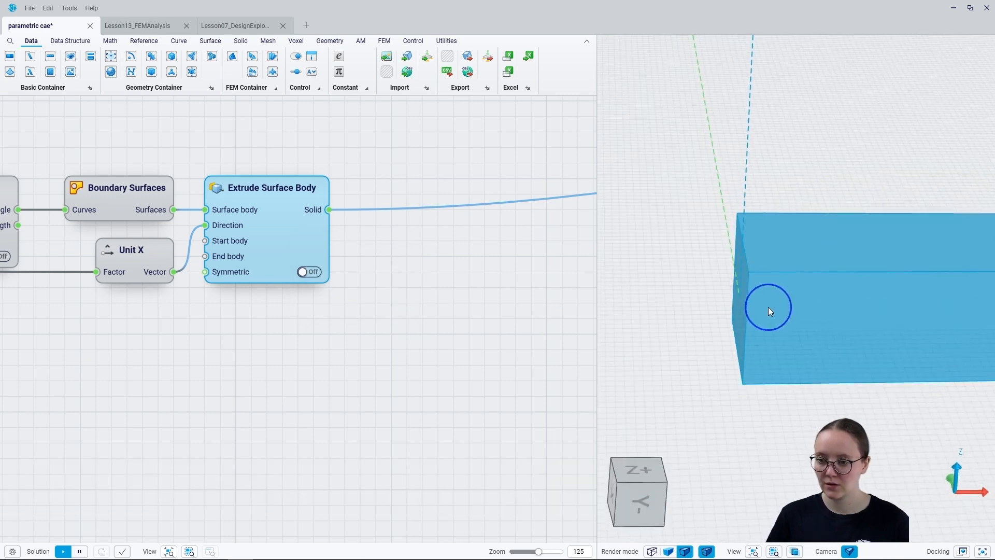
middle_drag(768, 306, 782, 307)
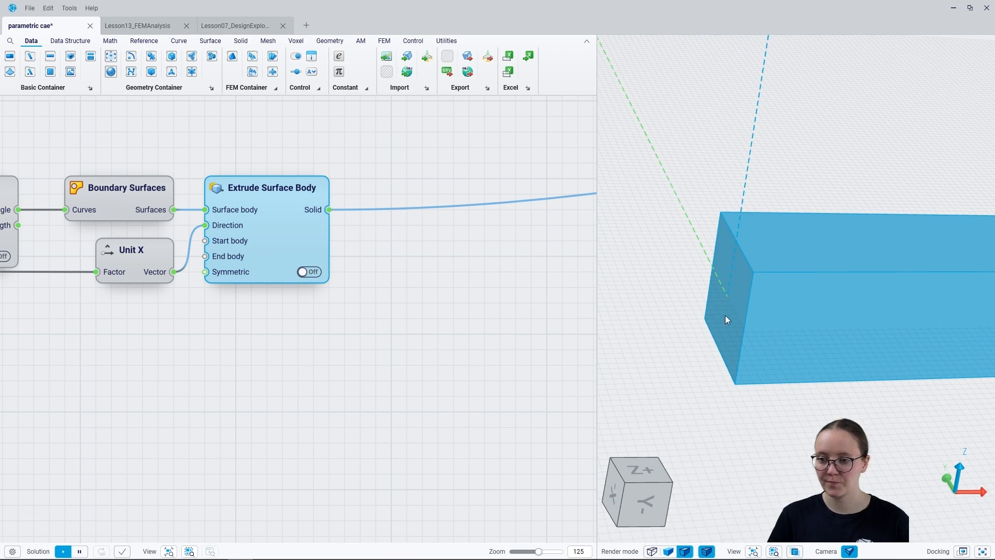
scroll(372, 324, down, 5)
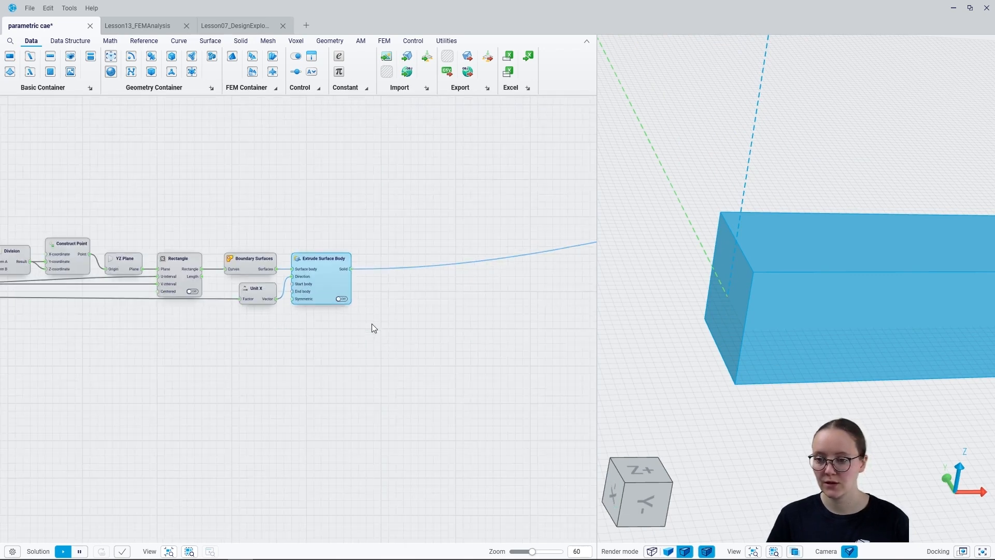
middle_drag(904, 315, 839, 338)
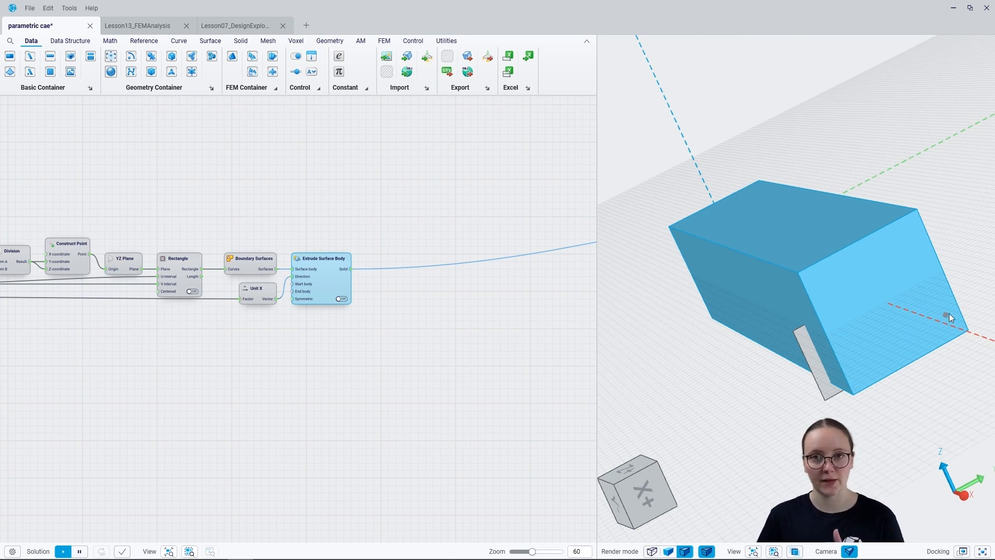
click(423, 340)
right_drag(434, 341, 312, 330)
drag(210, 266, 248, 322)
text(deconstru)
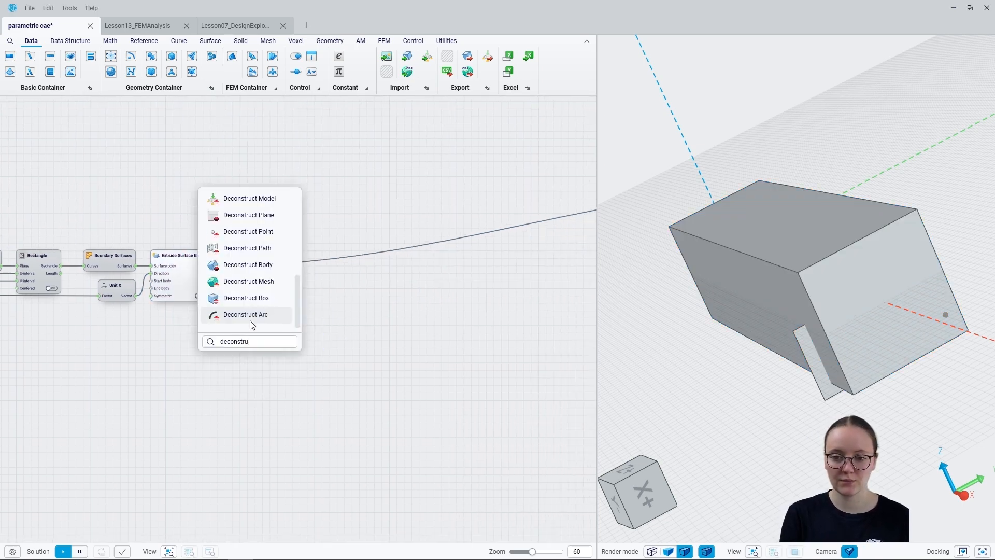
text(ct)
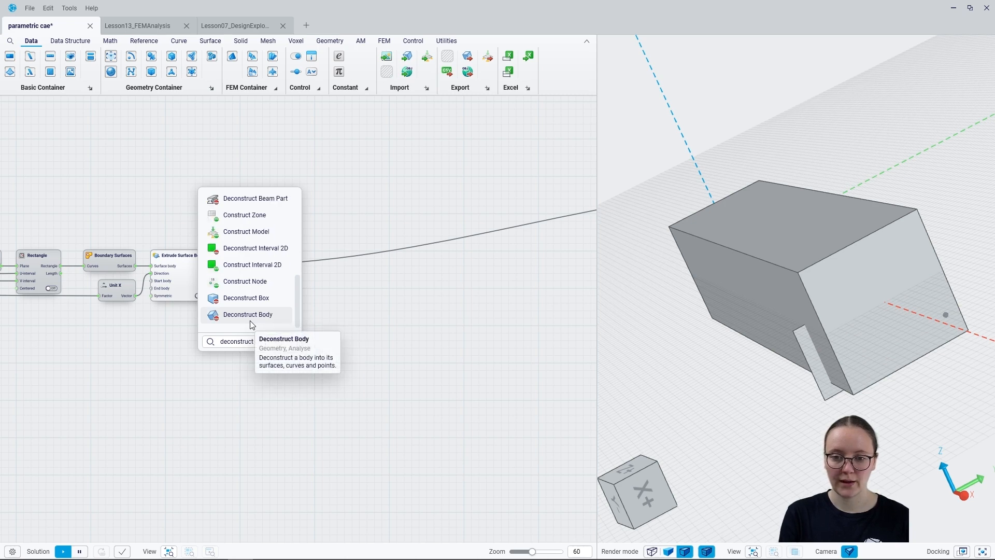
click(249, 317)
scroll(269, 279, up, 5)
click(269, 271)
drag(269, 271, 270, 209)
- Add an Area component to the Surfaces output of Deconstruct Body and place it next to it
drag(333, 202, 399, 202)
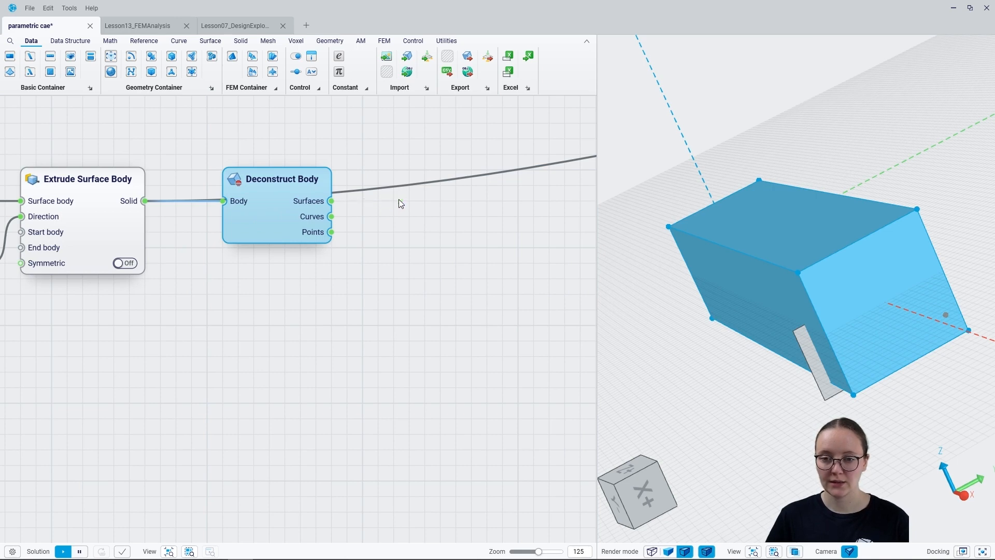
text(area)
key(Return)
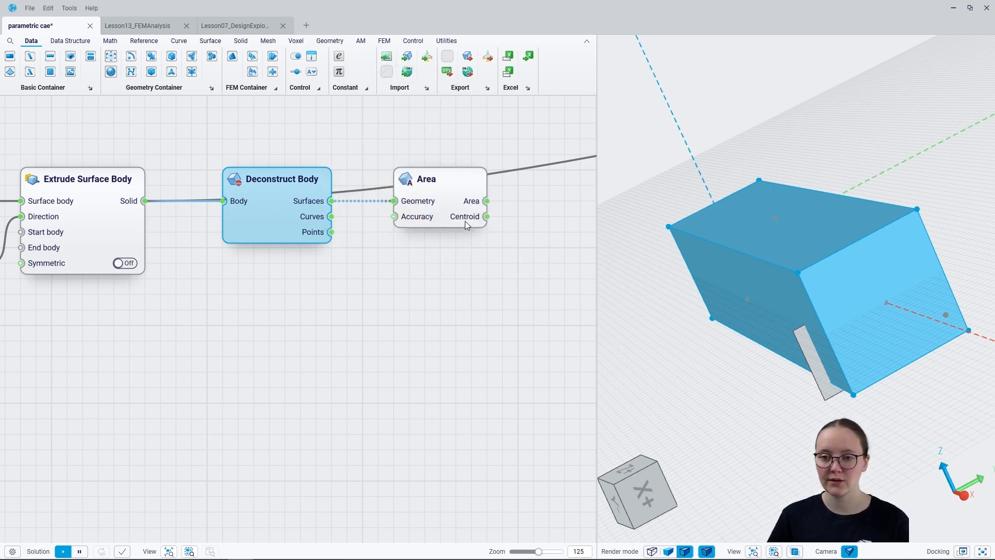
mouse_move(466, 219)
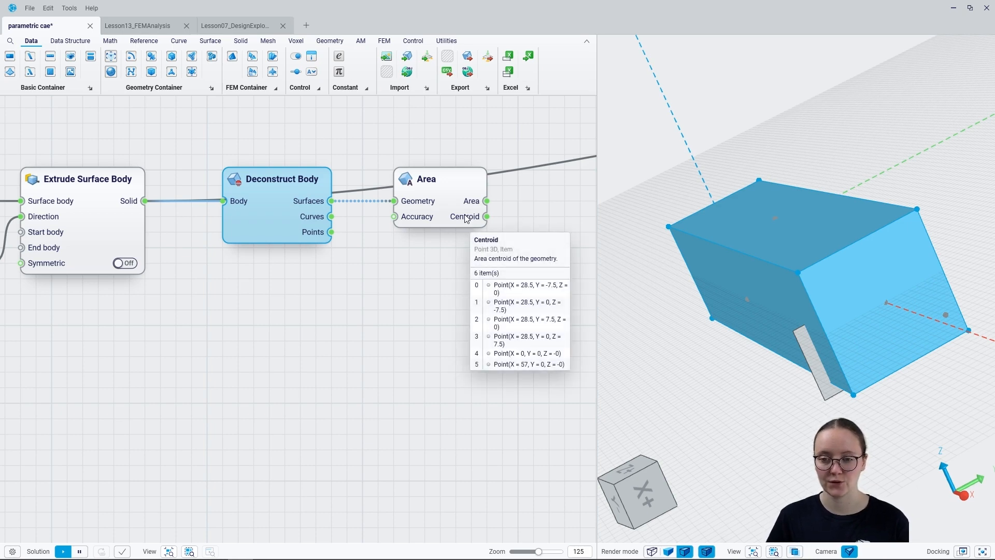
drag(460, 200, 444, 200)
- View the surface centroids on the beam and add a Deconstruct Point component to the Area's Centroid output
click(647, 491)
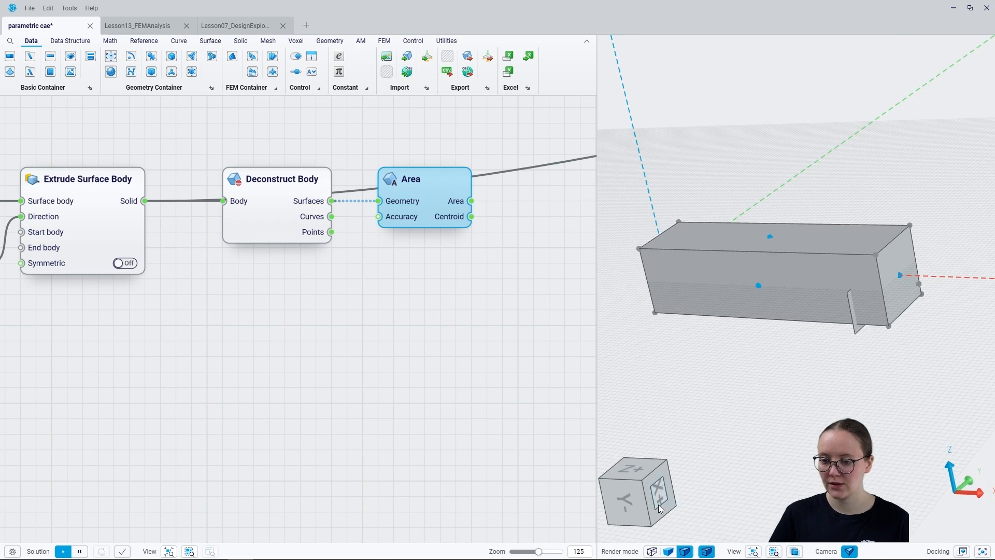
click(660, 508)
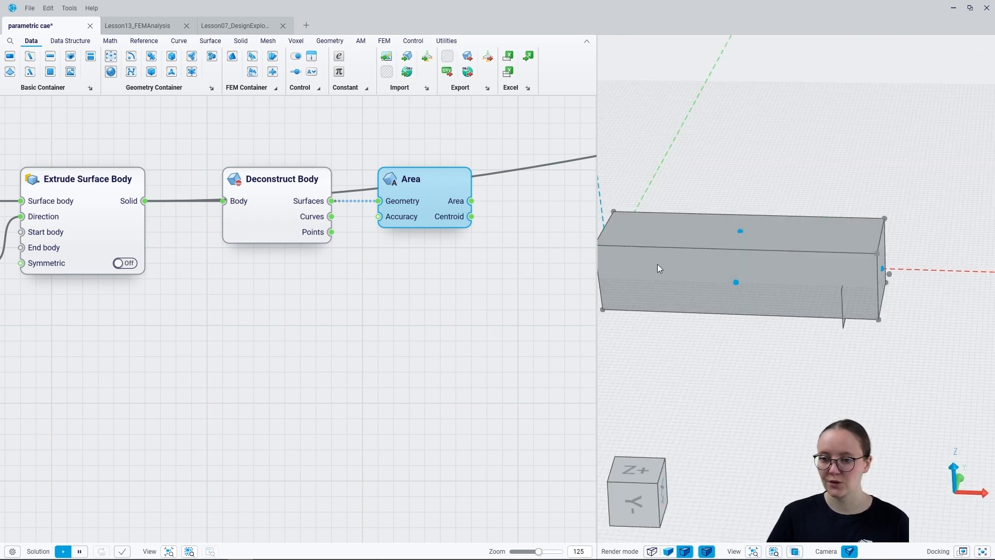
scroll(951, 224, down, 1)
scroll(635, 248, up, 2)
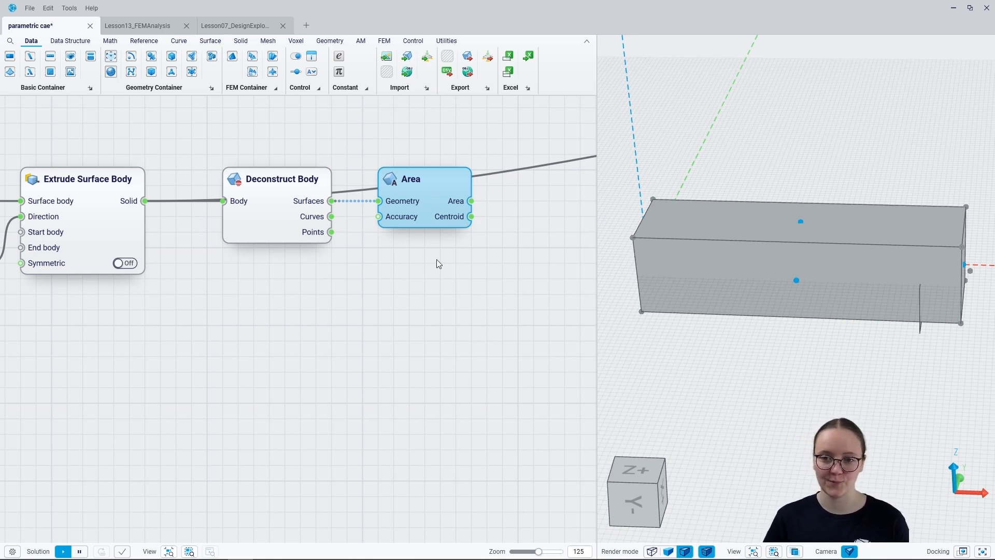
drag(470, 216, 521, 216)
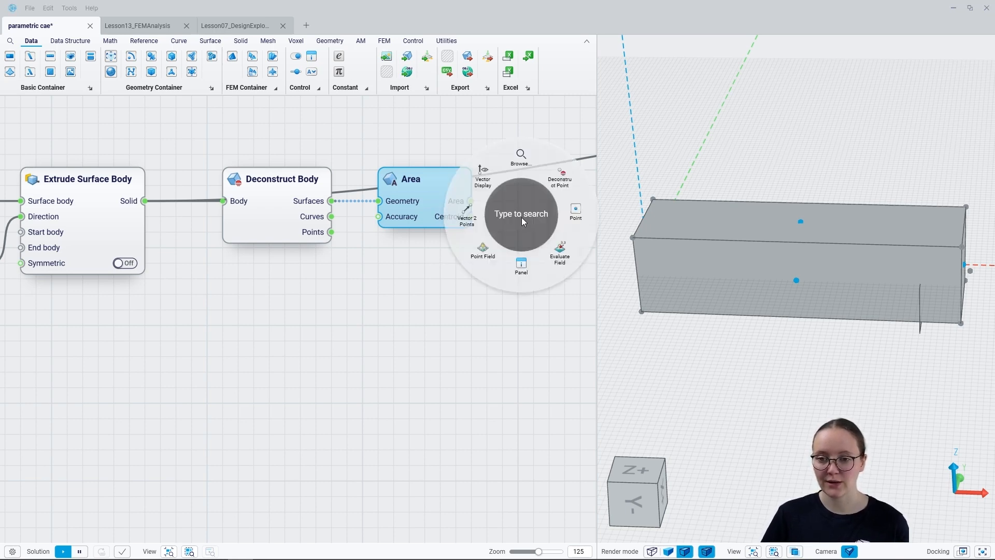
click(560, 176)
right_drag(524, 370, 287, 389)
mouse_move(382, 239)
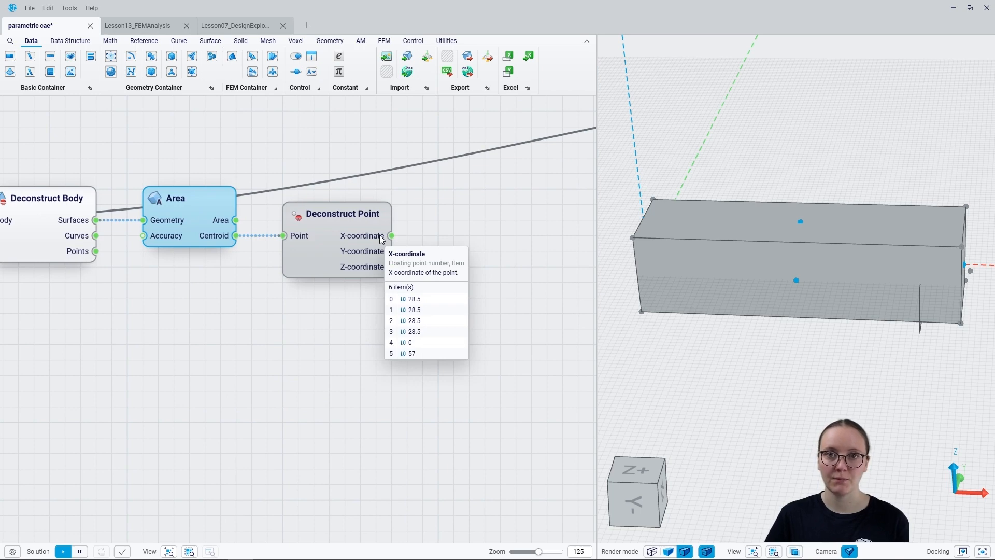
- Add a Sort List component with the centroids' X-coordinates as Keys and the Deconstruct Body surfaces as Values
right_click(454, 249)
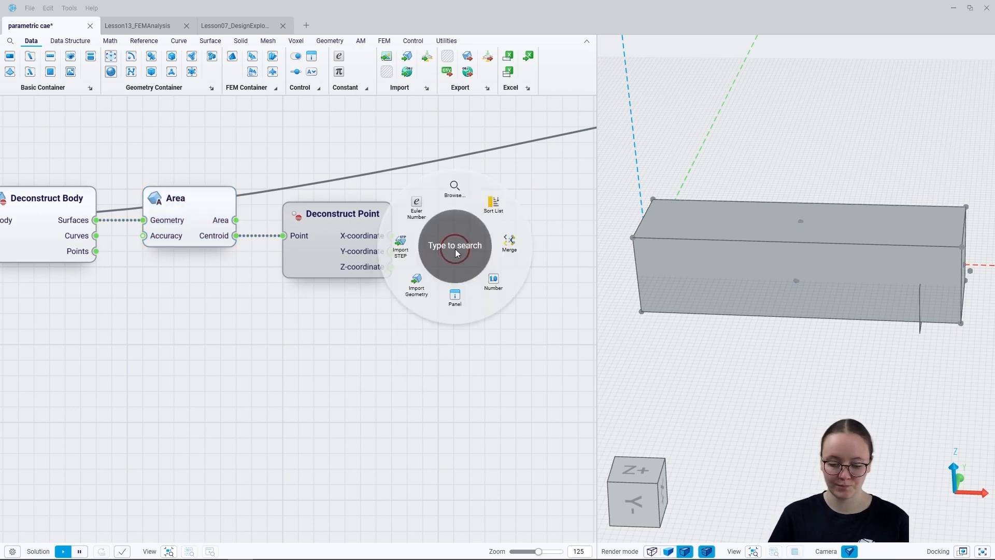
text(sort li)
key(Return)
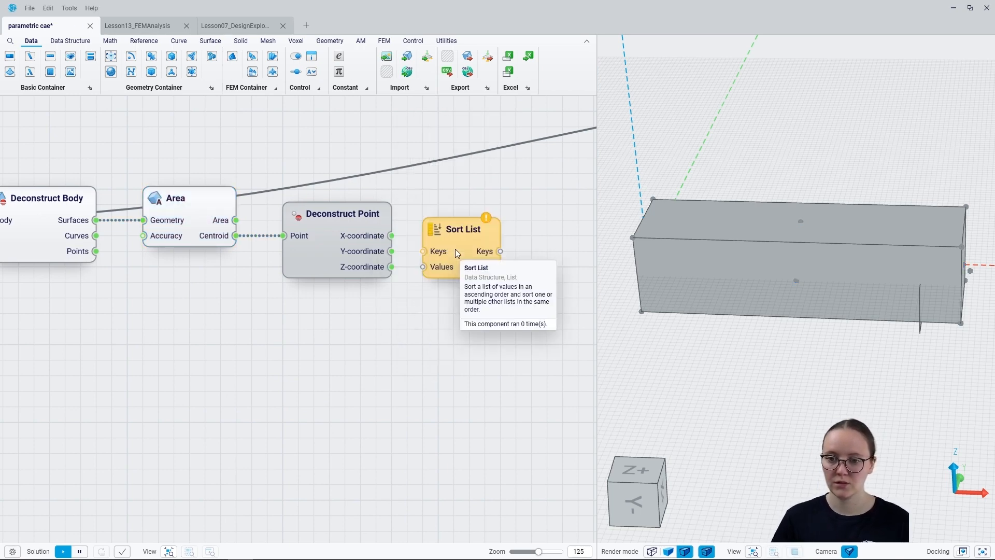
drag(450, 254, 391, 251)
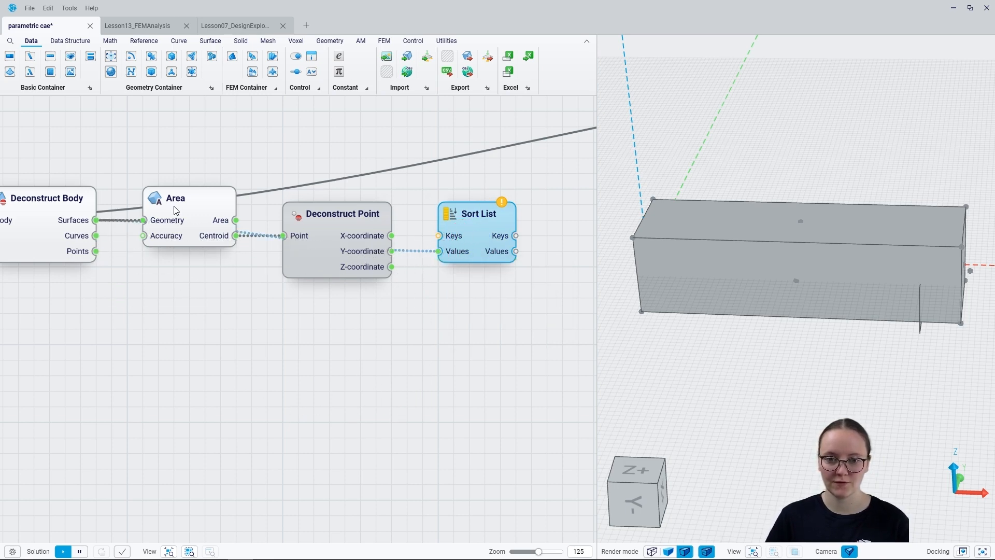
drag(175, 210, 175, 132)
drag(334, 223, 334, 145)
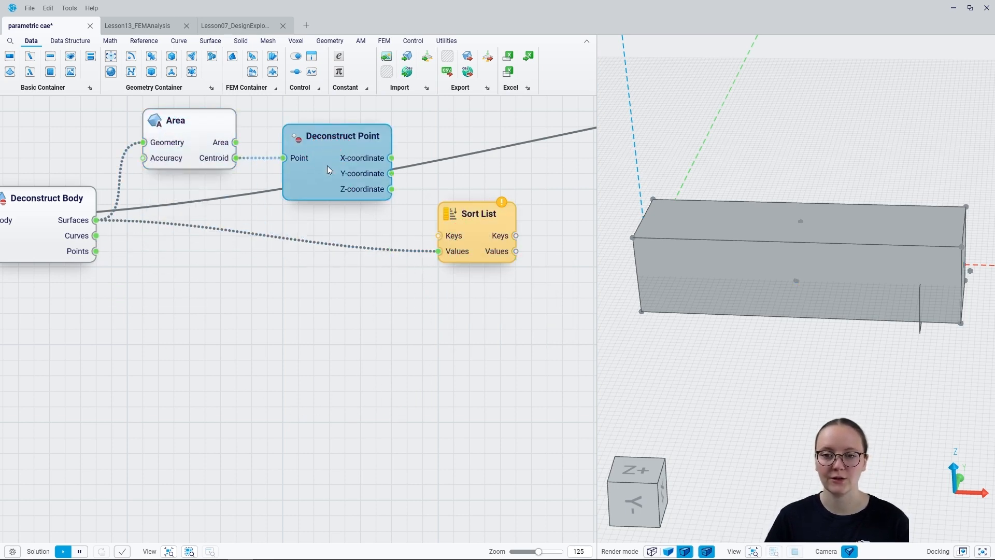
drag(465, 232, 392, 158)
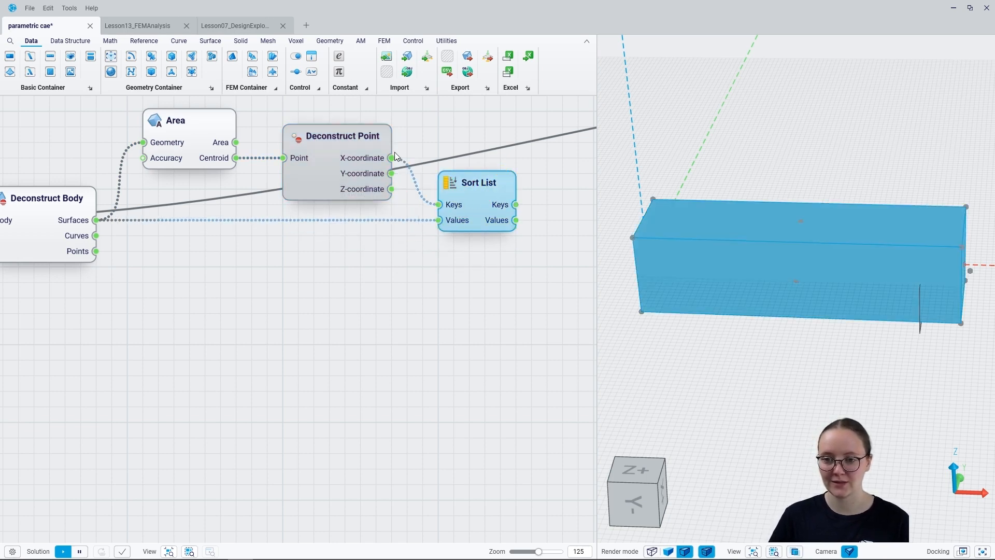
- Turn off the 3D preview of the beam geometry, surfaces, centroids and Sort List components
click(465, 262)
click(936, 285)
key(ctrl+q)
click(518, 265)
- Add a List Item component to the Values output of Sort List
right_drag(518, 266, 366, 274)
double_click(459, 228)
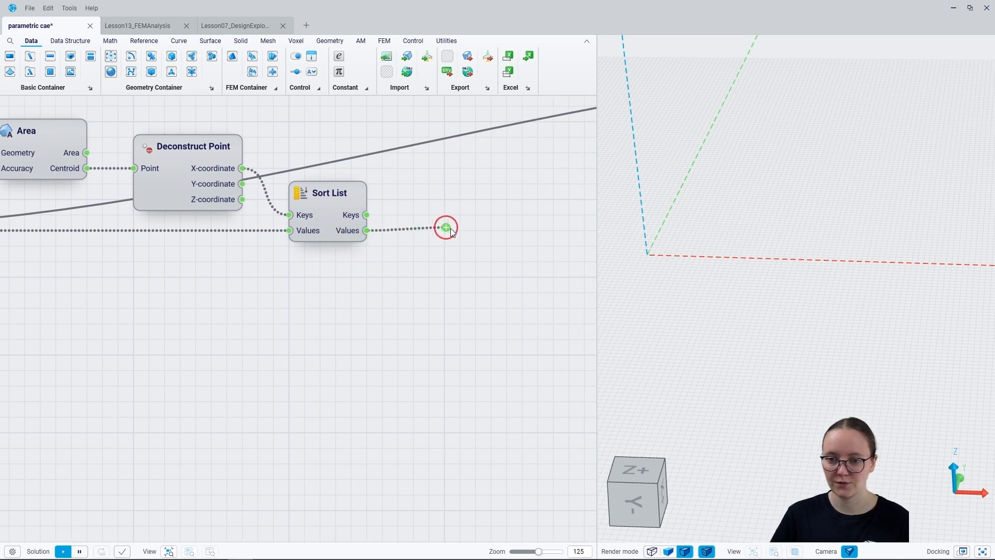
text(list i)
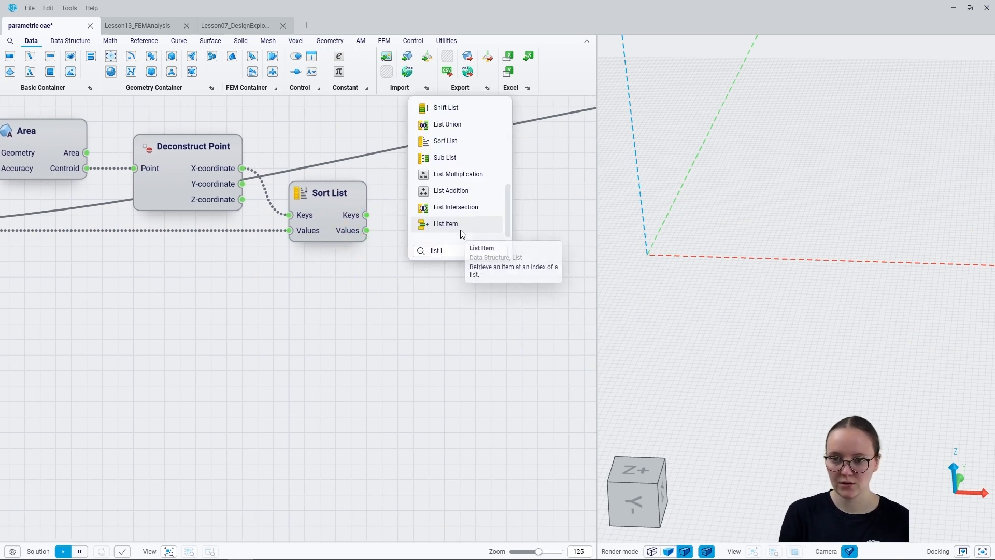
click(461, 230)
- Feed the List Item's Index input from an integer slider and set it to 5 to inspect the last sorted surface
drag(461, 246, 334, 270)
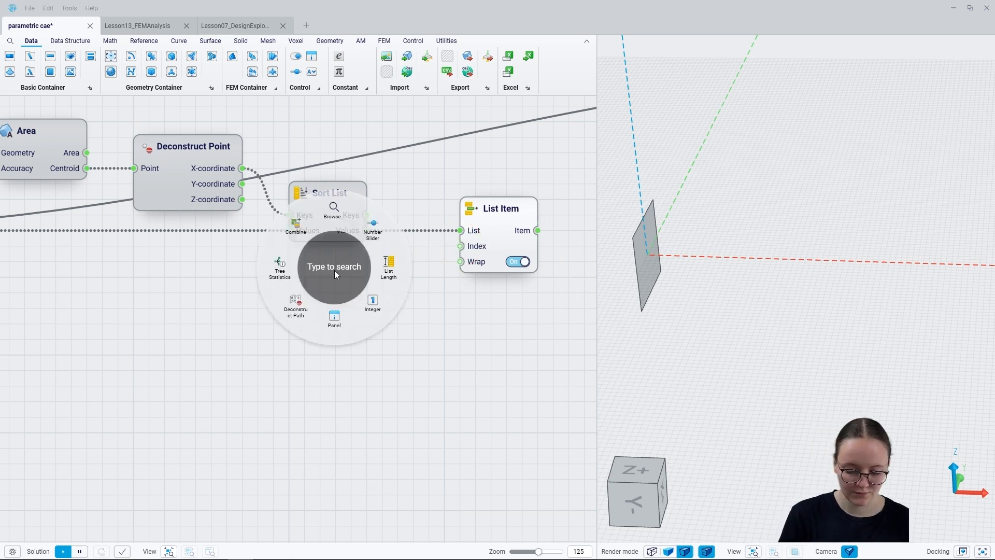
text(0<0<)
text(10)
key(Return)
click(503, 241)
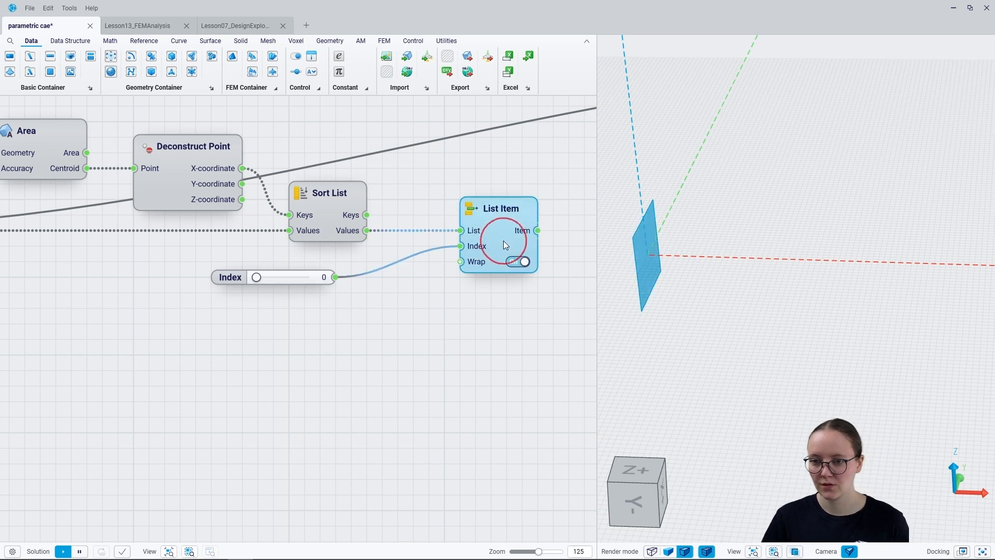
click(247, 300)
click(258, 283)
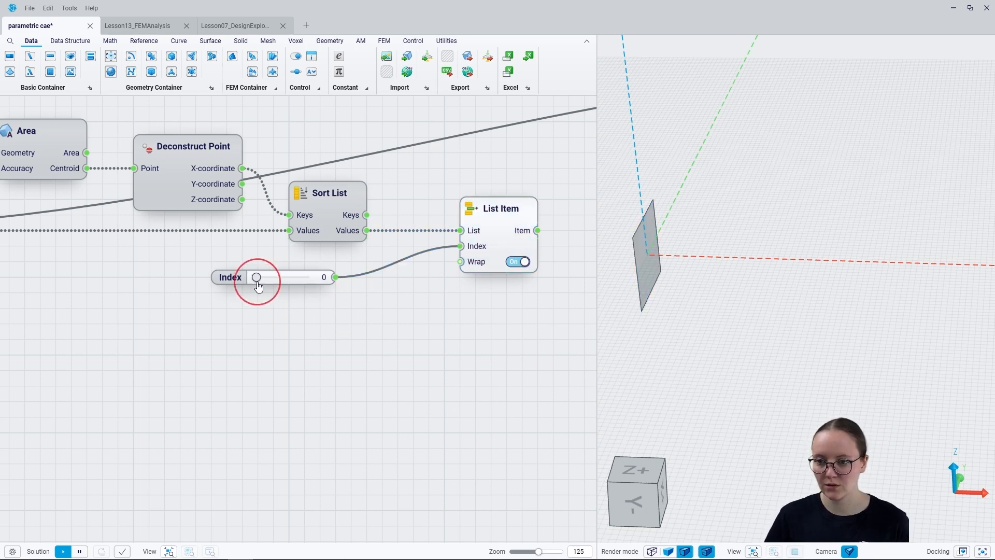
drag(261, 283, 313, 283)
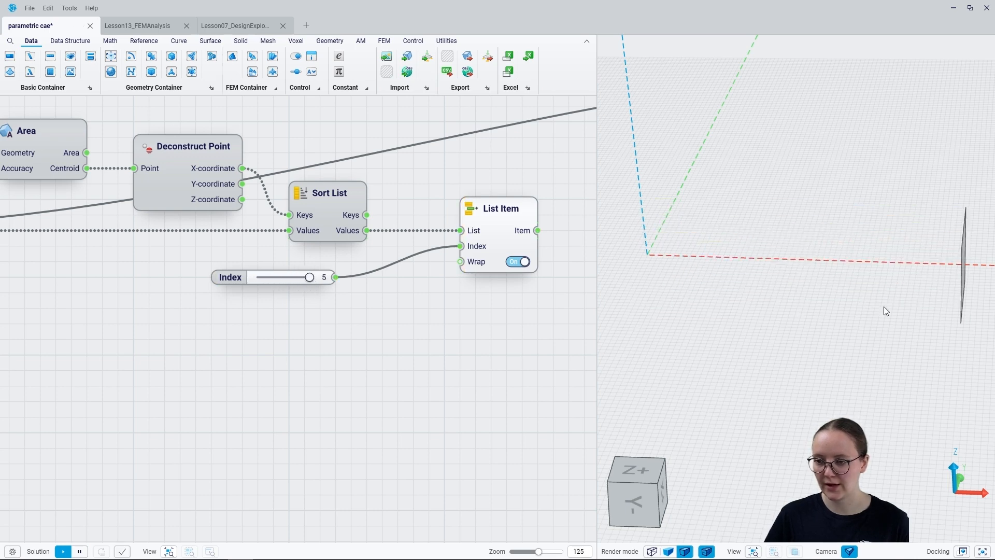
mouse_move(868, 303)
right_down()
mouse_move(837, 308)
mouse_move(867, 306)
right_up()
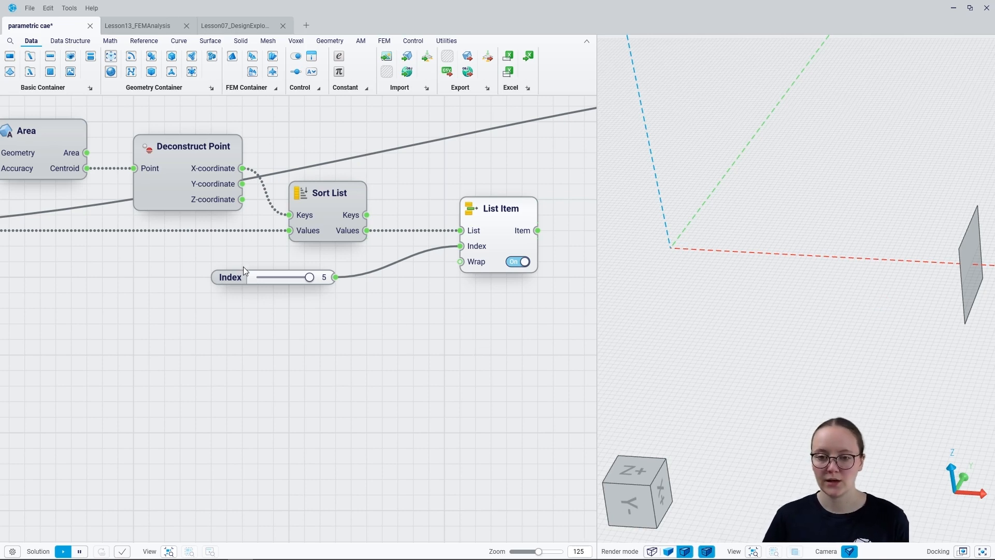
- Delete the Index slider connected to the List Item component
click(234, 281)
key(Delete)
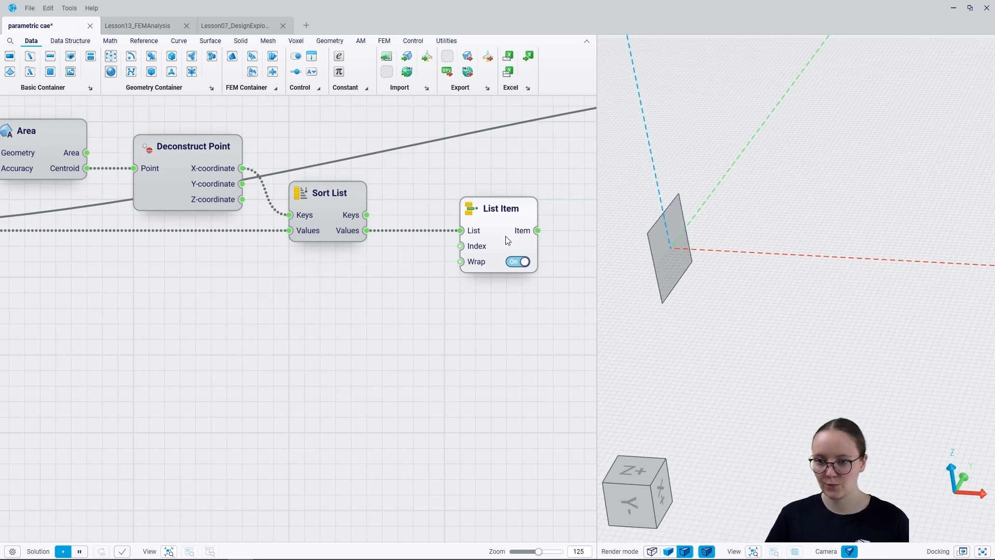
mouse_move(523, 234)
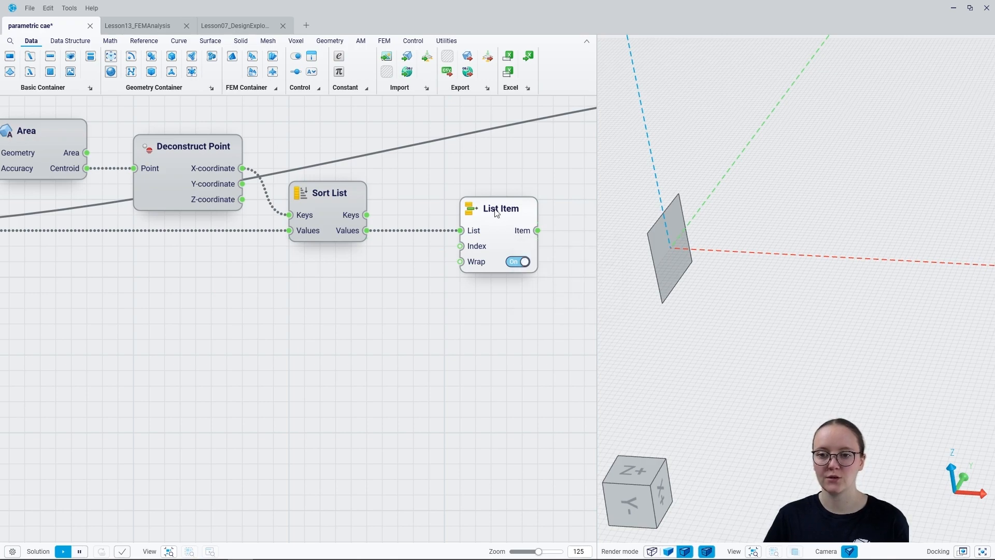
- Move the List Item higher on the canvas and add a Reverse List component to Sort List's Values output
mouse_move(692, 248)
right_down()
mouse_move(751, 257)
mouse_move(735, 255)
right_up()
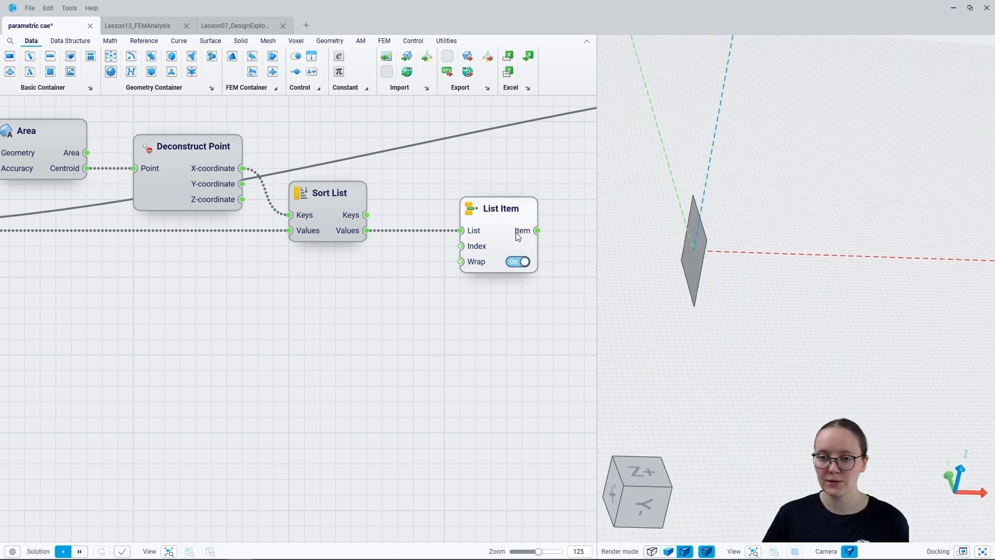
drag(496, 263, 481, 185)
drag(371, 231, 459, 234)
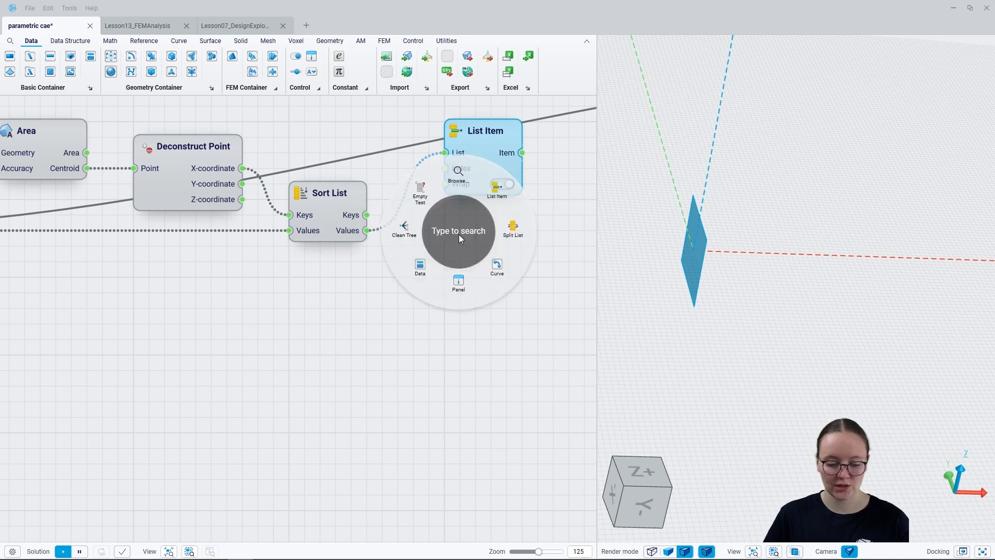
text(reverse list)
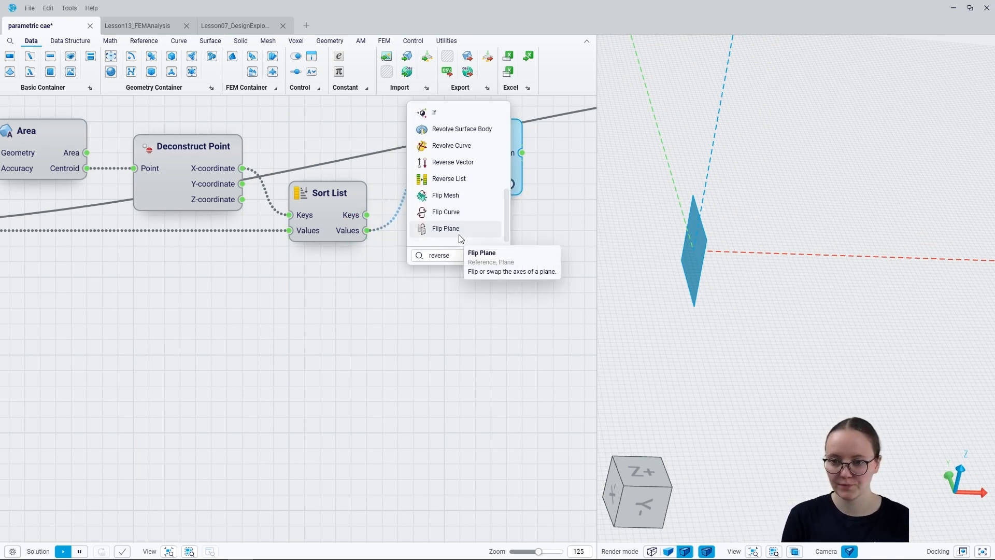
key(Return)
- Add a second List Item component to the Reverse List output and view the beam end face it picks
right_drag(481, 266, 383, 287)
drag(443, 253, 518, 247)
text(list)
click(518, 246)
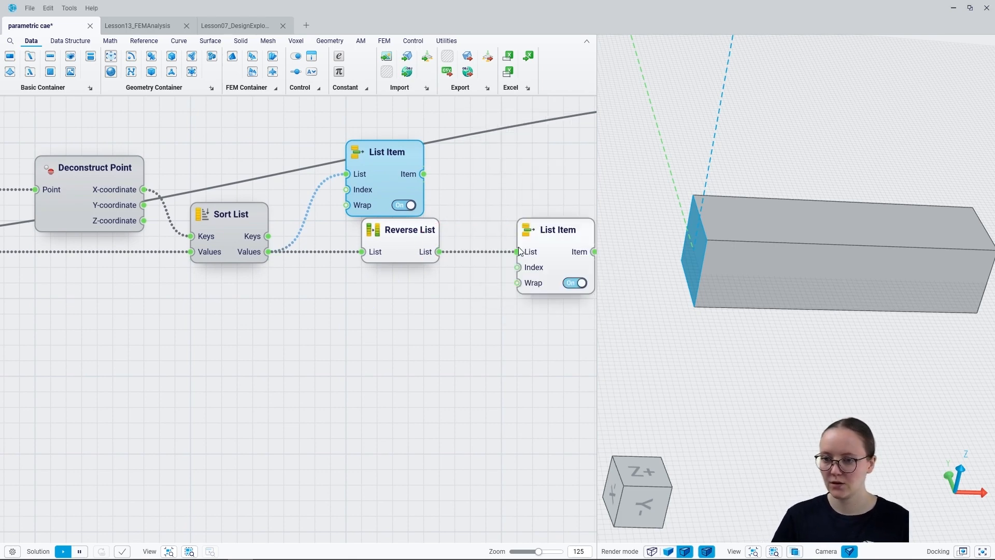
click(567, 251)
mouse_move(695, 264)
right_down()
mouse_move(723, 269)
mouse_move(696, 278)
right_up()
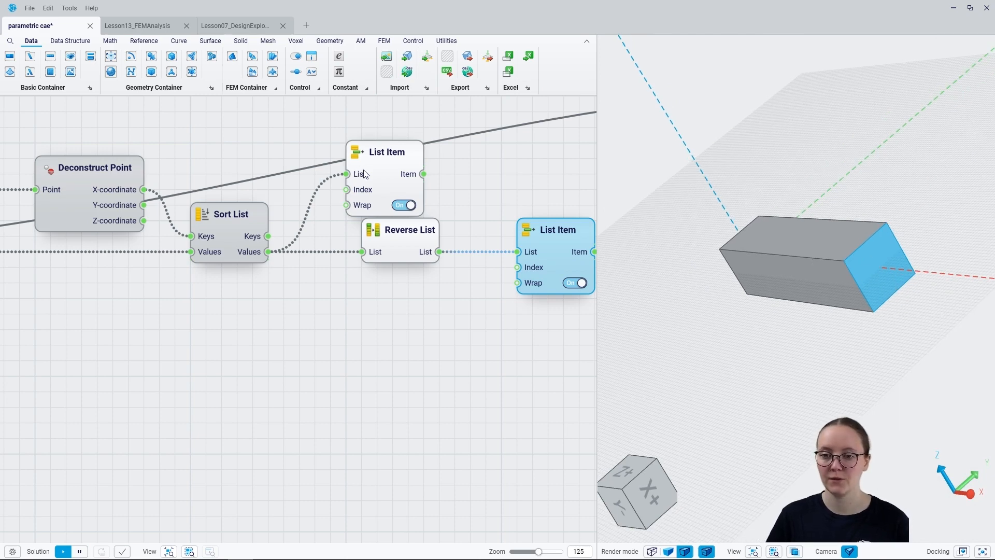
- Move the first List Item directly above the second one and turn off the 3D preview of Reverse List
drag(384, 199, 555, 193)
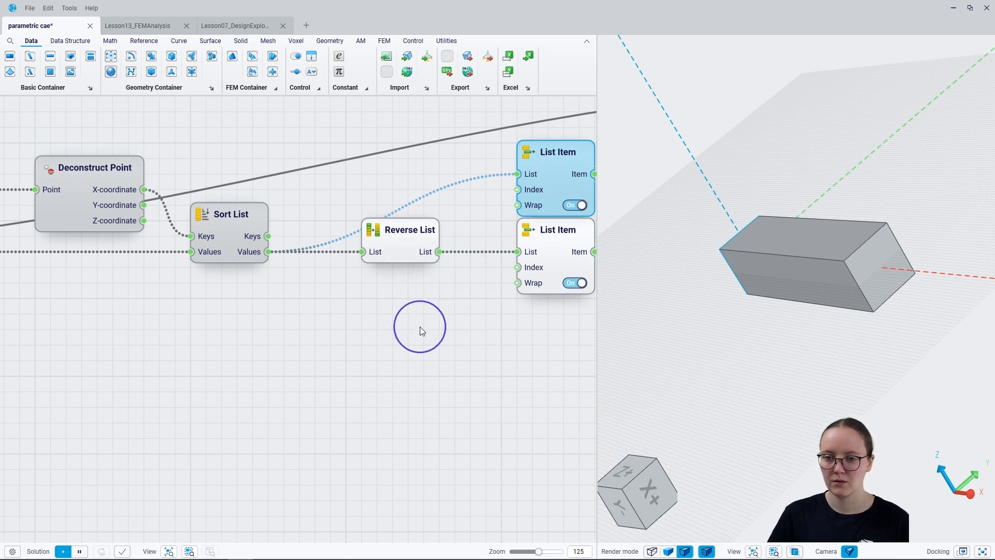
click(398, 237)
key(ctrl+q)
click(413, 306)
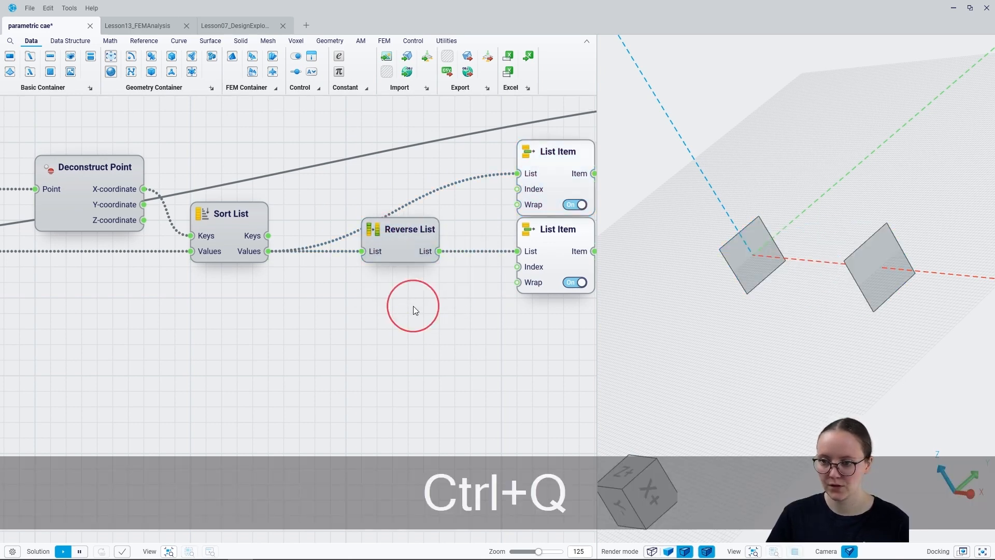
- Connect the first List Item to the Support Surface container, move it lower on the canvas, and connect the second to Force Surface
right_drag(449, 377, 213, 433)
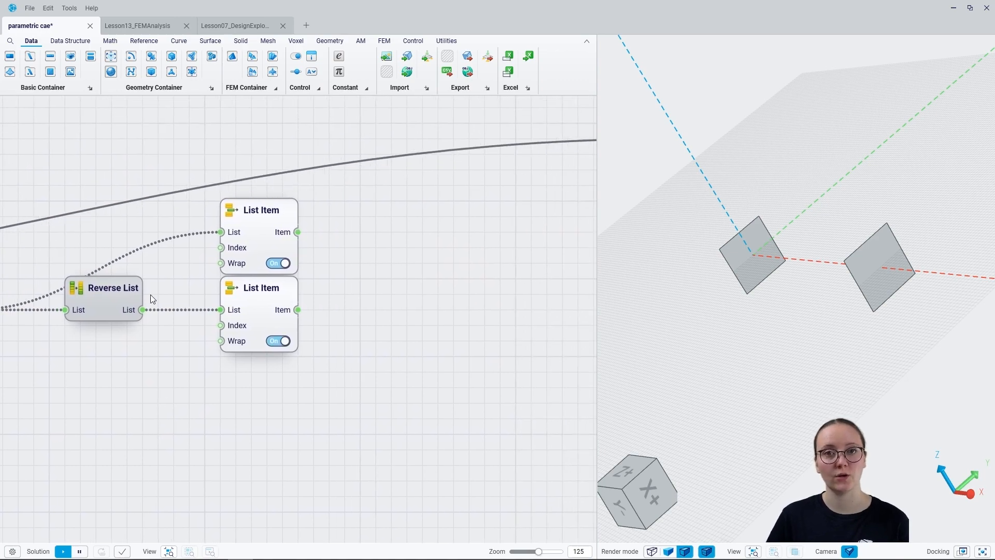
scroll(158, 264, down, 5)
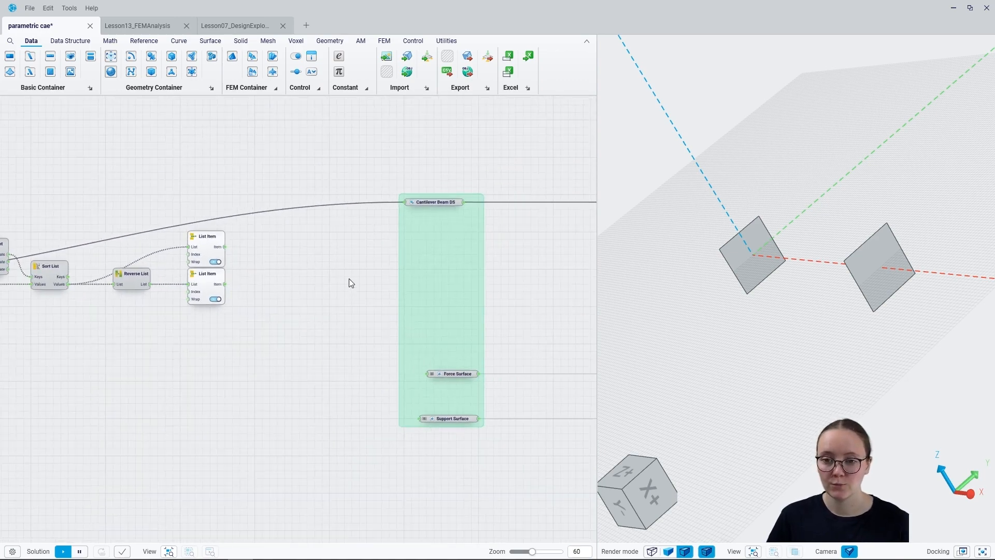
click(211, 250)
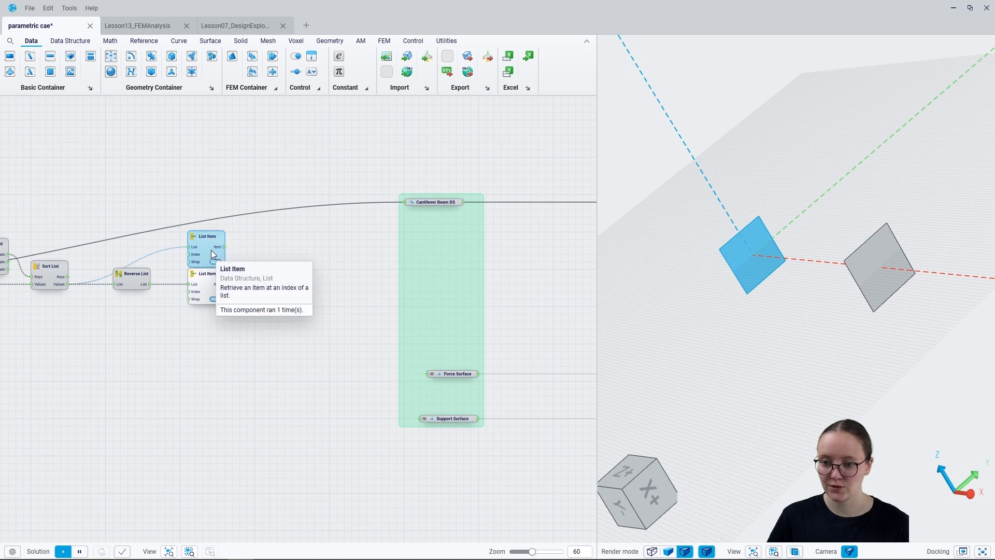
drag(225, 248, 420, 419)
drag(197, 255, 209, 429)
drag(225, 284, 429, 374)
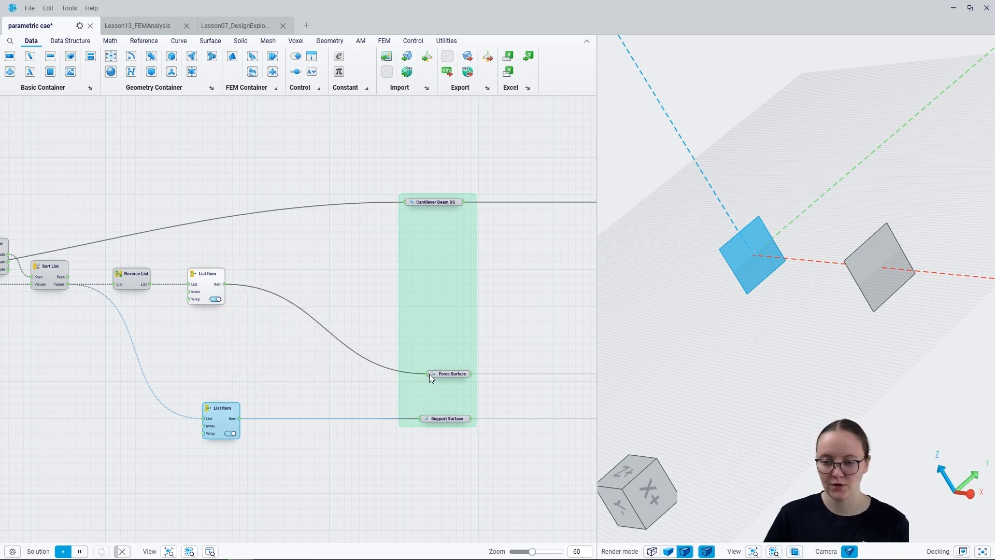
- Turn off the 3D preview of both List Item components
click(310, 274)
scroll(310, 274, down, 7)
right_drag(503, 317, 294, 331)
drag(78, 385, 59, 289)
key(ctrl+q)
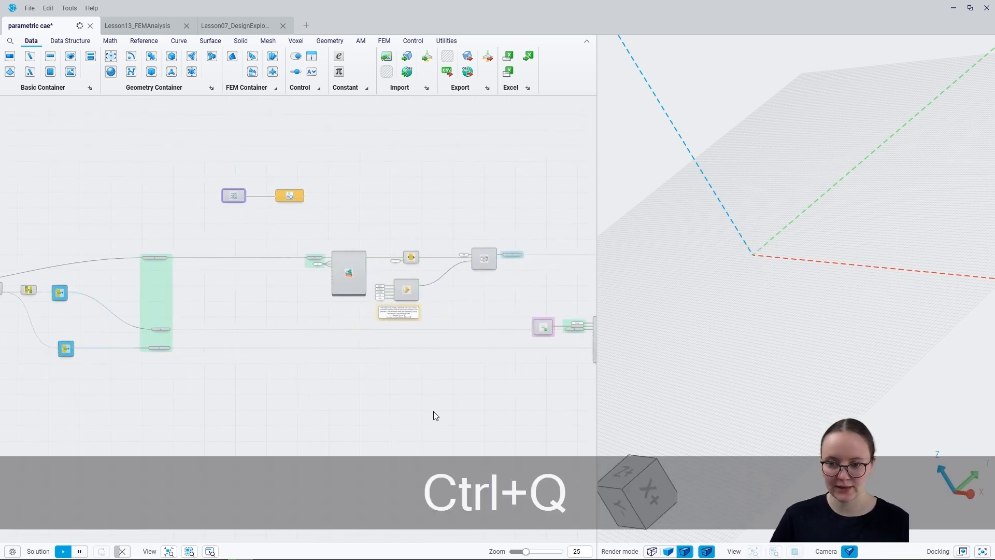
- Preview the Connector Spider and its Construct Point to compare the start point's position with the force face
right_drag(513, 395, 213, 383)
scroll(373, 335, up, 5)
click(381, 325)
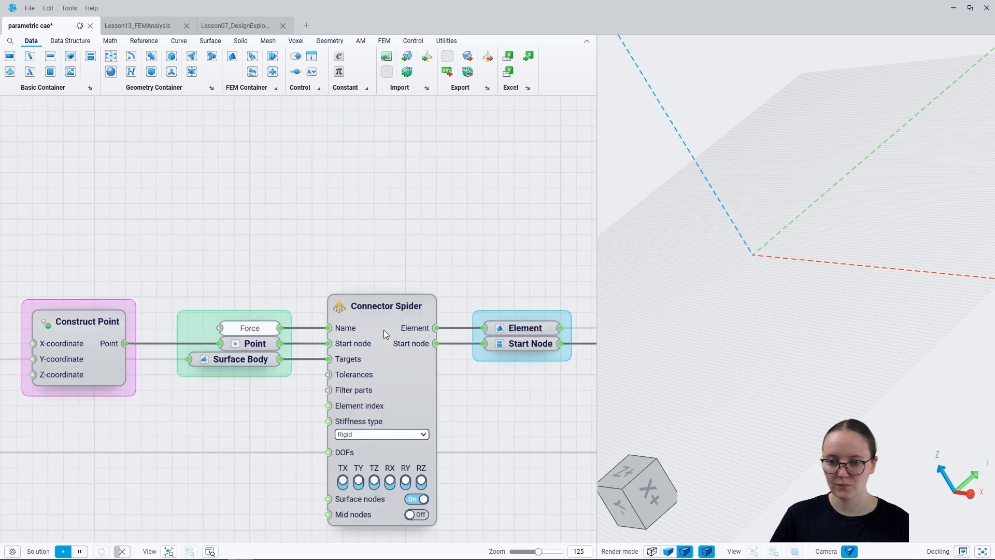
key(ctrl+q)
right_drag(861, 300, 933, 278)
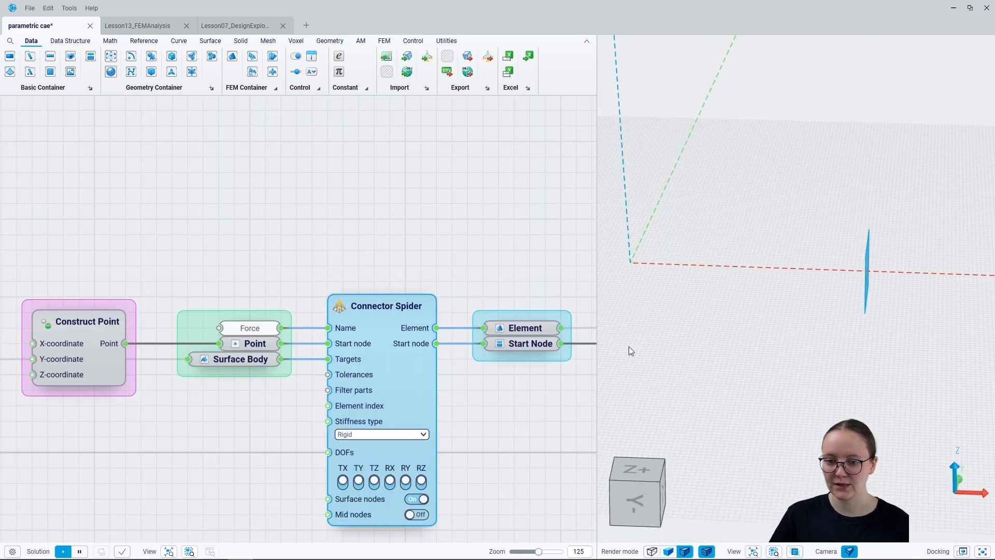
click(114, 362)
key(ctrl+q)
scroll(881, 300, up, 5)
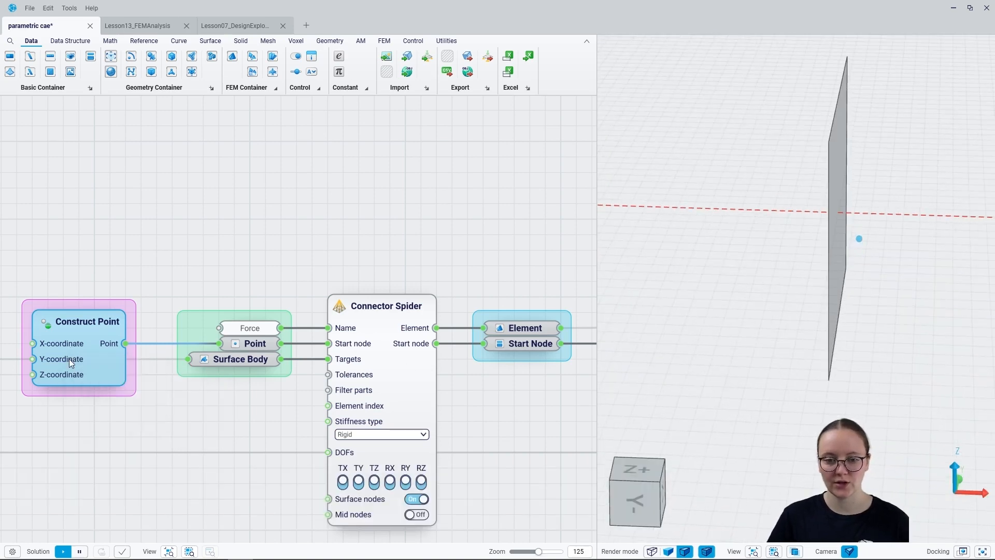
- Delete the Construct Point component with its group and the Point container feeding the Connector Spider's start node
drag(146, 424, 72, 277)
key(Delete)
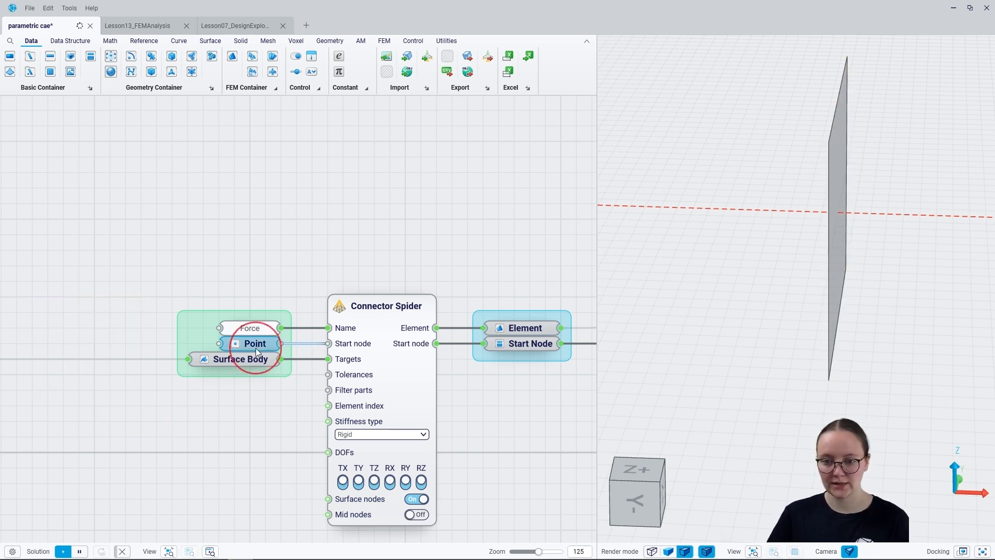
key(Delete)
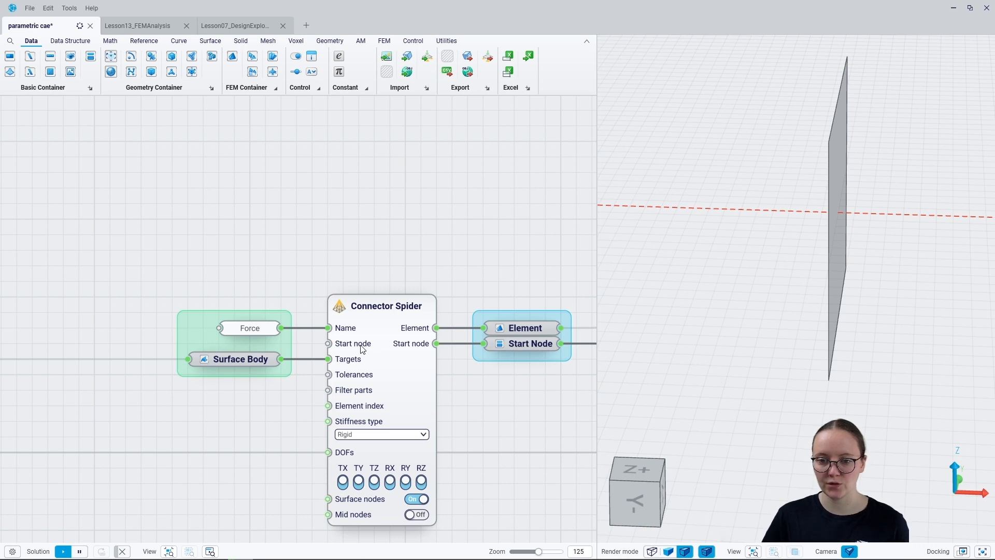
- Preview the Start Node container to check its position on the force face, and hide its preview again
click(509, 346)
key(ctrl+q)
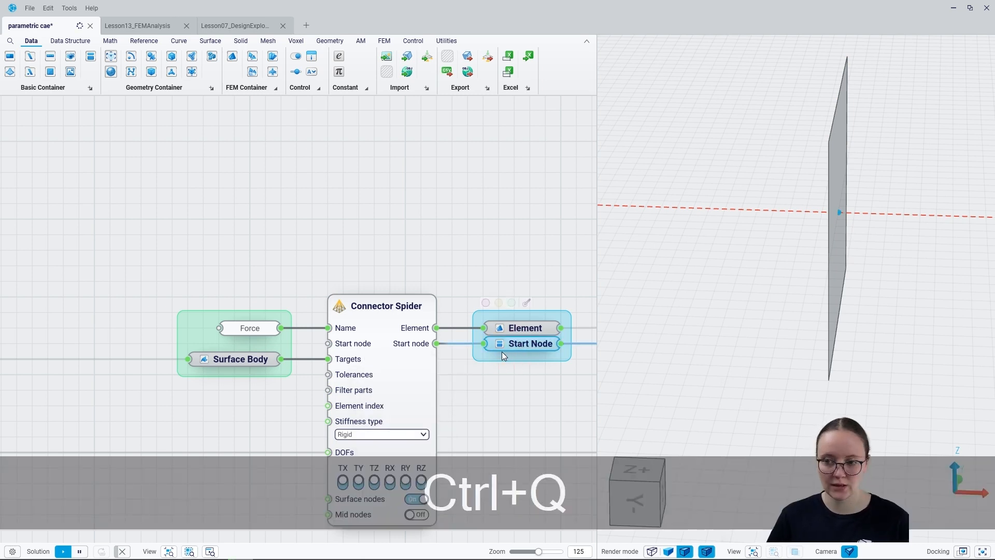
middle_drag(776, 315, 755, 303)
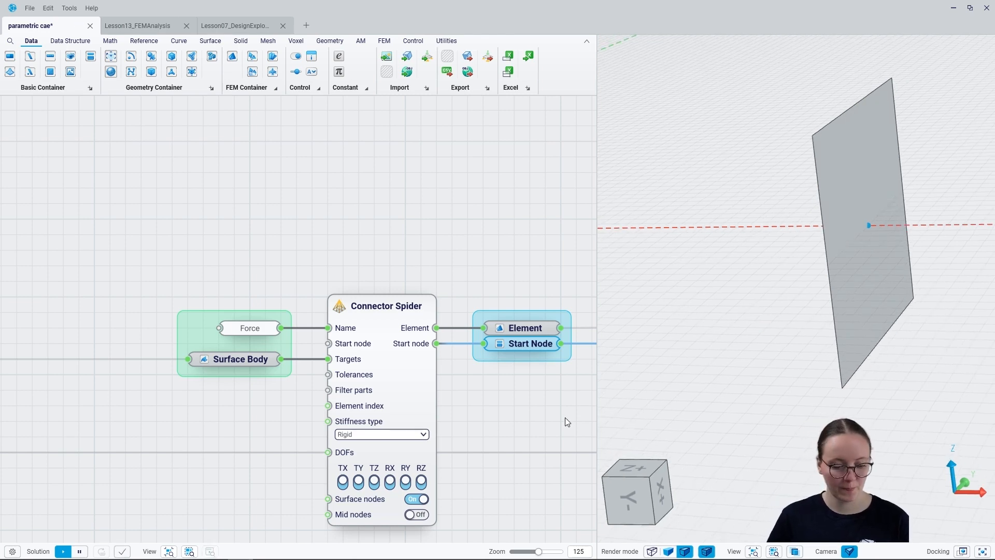
key(ctrl+q)
click(542, 411)
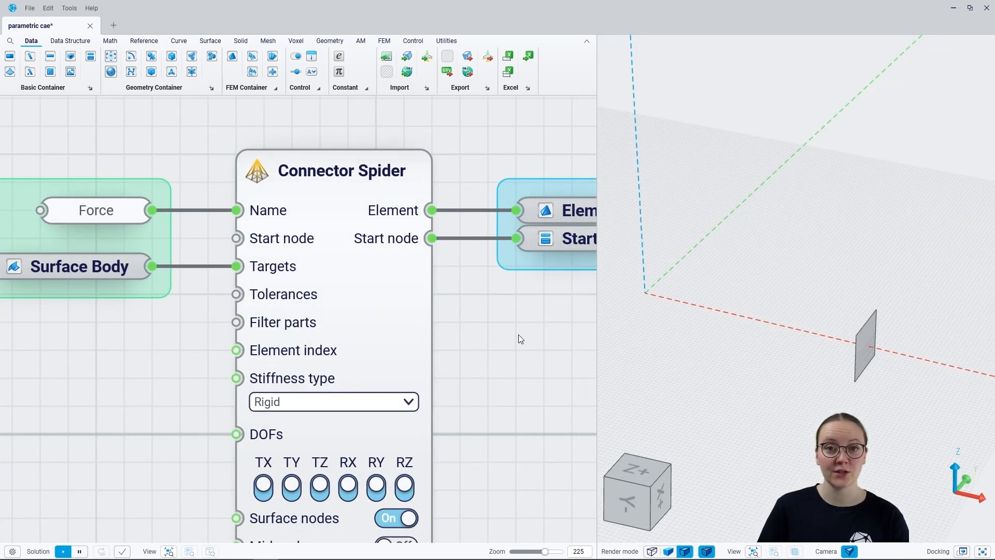
- Turn off the 3D preview of the Connector Spider component
click(414, 290)
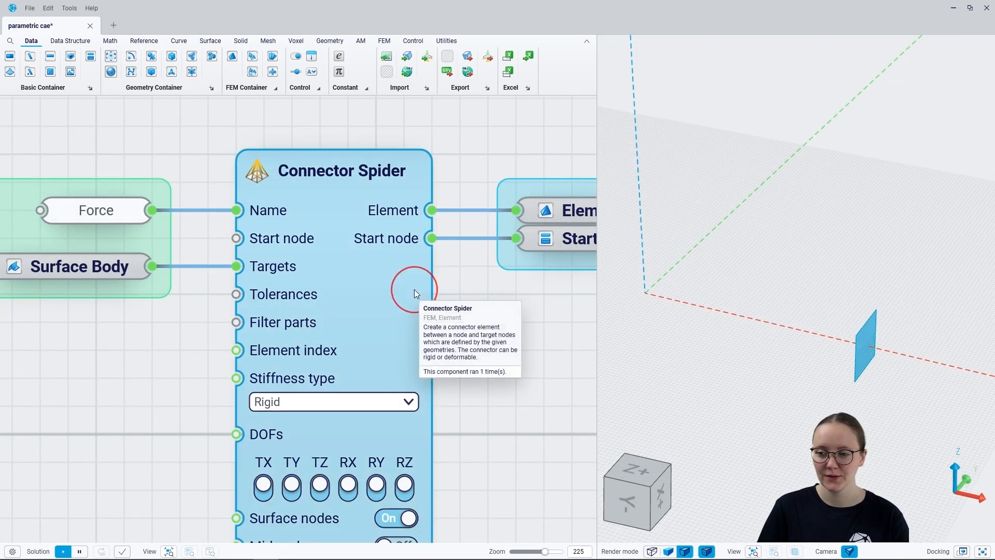
key(ctrl+q)
click(460, 313)
- Turn on the 3D preview of the Model View component and inspect the element stress at the beam's loaded end and along its length
scroll(237, 309, down, 3)
scroll(236, 309, down, 8)
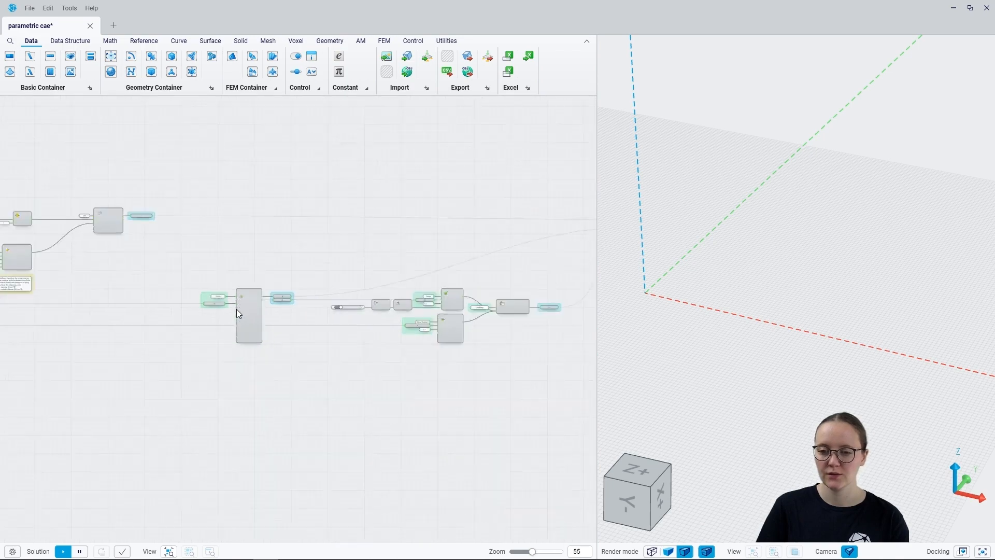
right_drag(535, 253, 345, 287)
scroll(388, 260, up, 7)
click(388, 260)
key(ctrl+q)
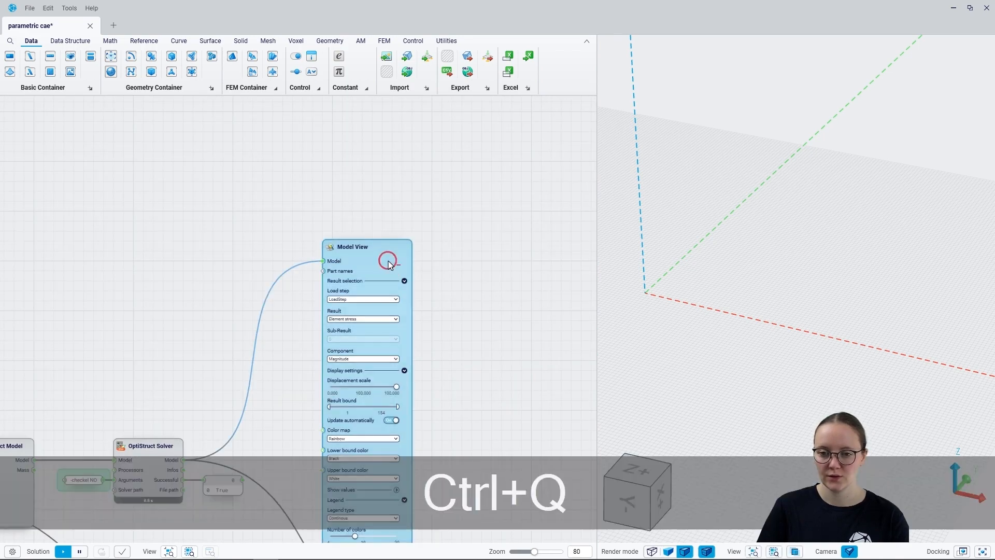
click(471, 245)
right_drag(747, 304, 768, 318)
scroll(818, 334, up, 6)
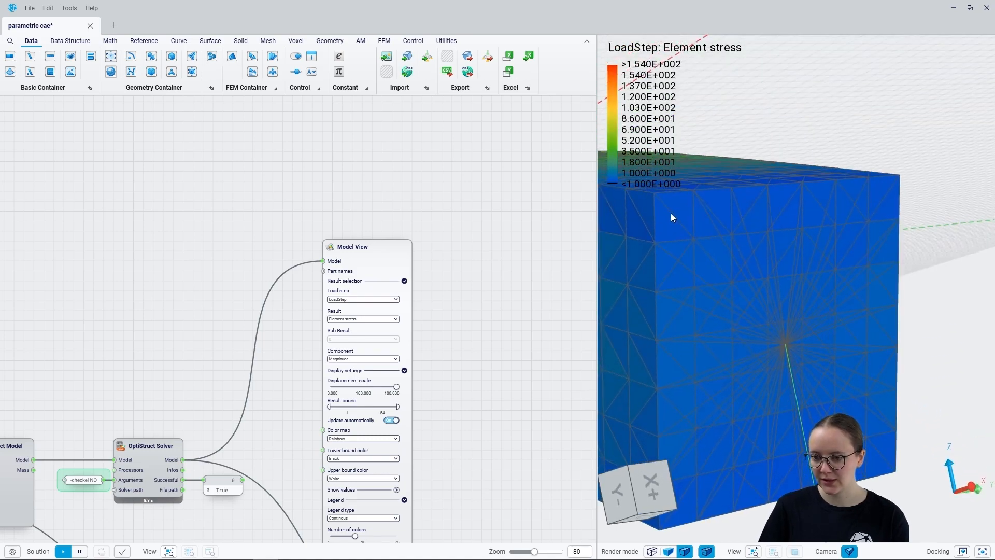
scroll(804, 297, down, 6)
right_drag(804, 297, 847, 338)
scroll(847, 338, down, 5)
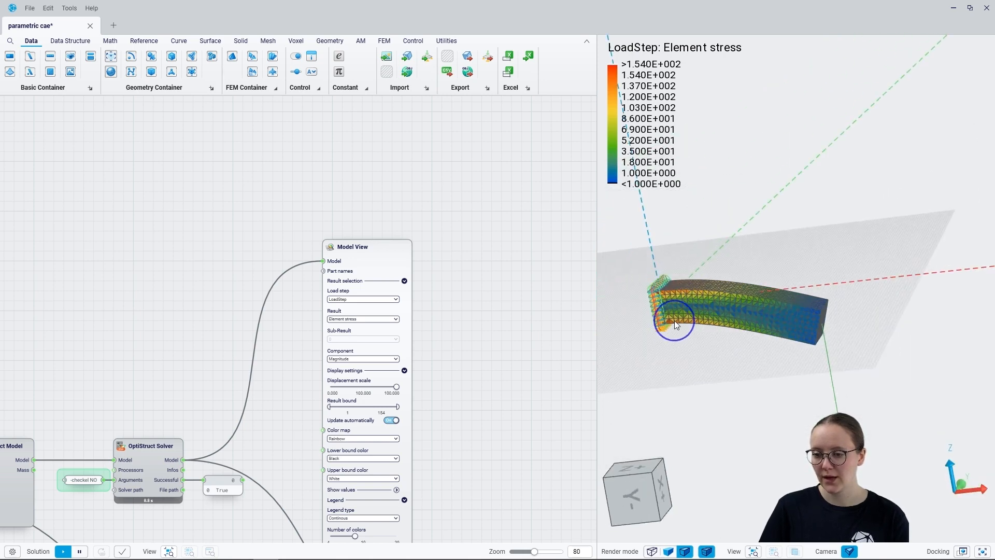
- Set the beam's Length parameter to 41
scroll(537, 299, down, 2)
scroll(520, 296, down, 5)
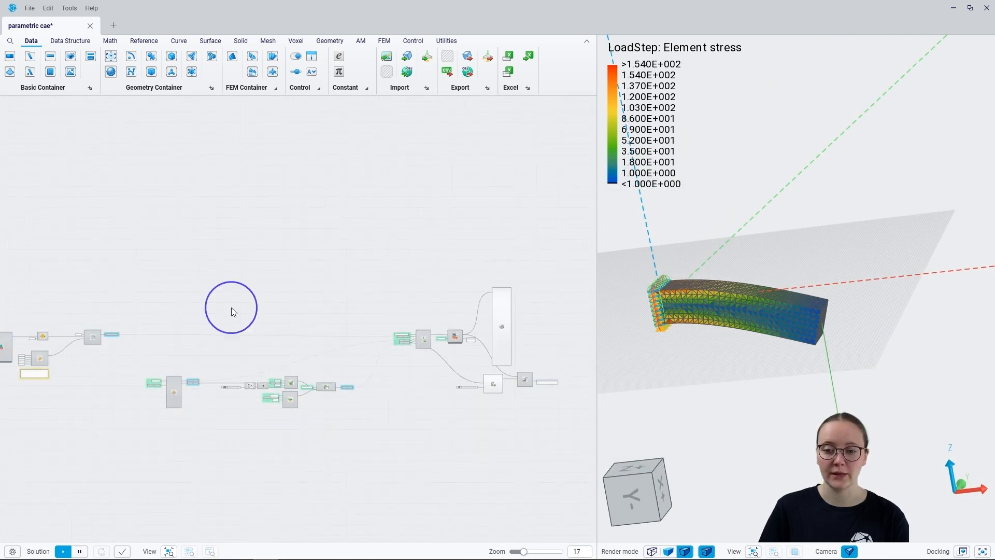
right_drag(231, 306, 391, 324)
scroll(260, 363, up, 10)
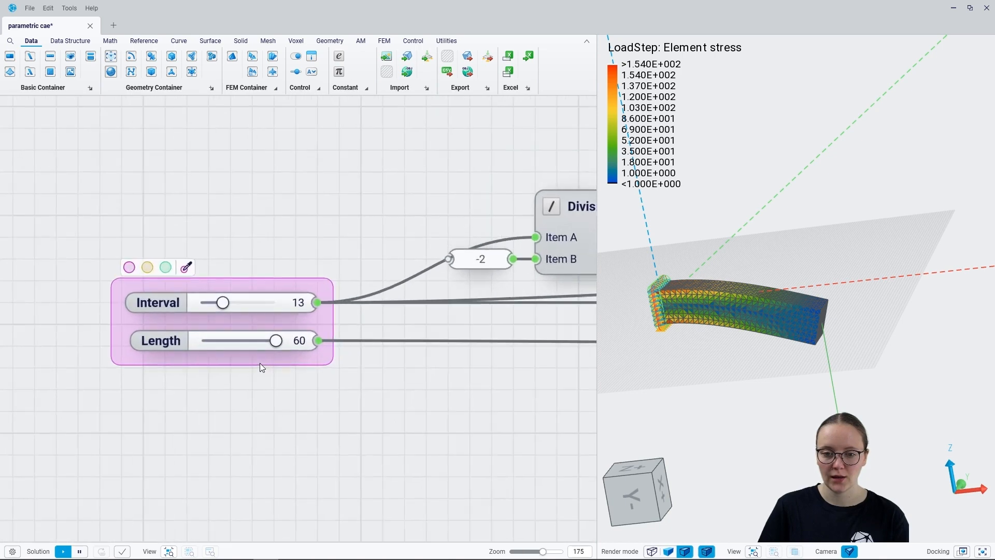
drag(276, 343, 205, 350)
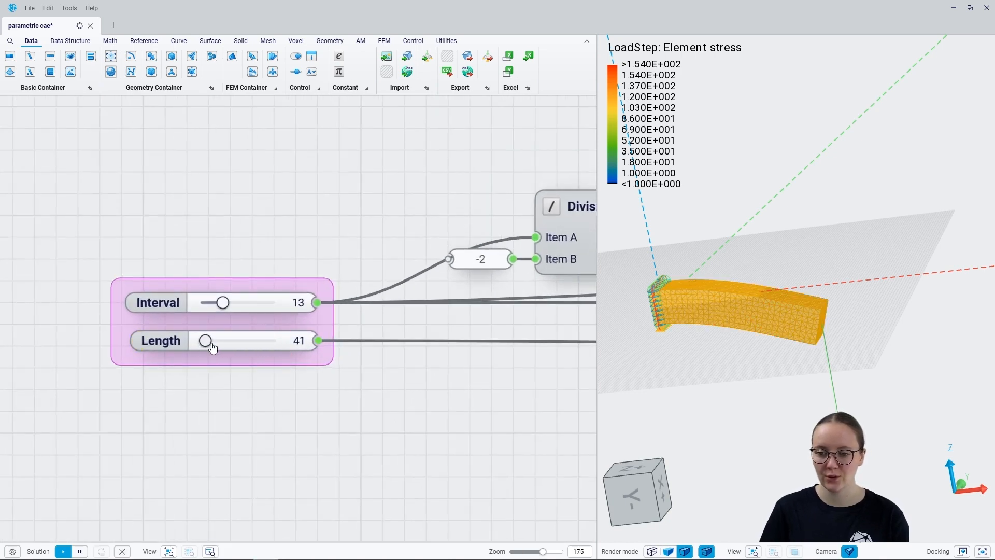
- Follow the running recalculation and examine the updated element stress plot along with the Force and Support load components
click(209, 551)
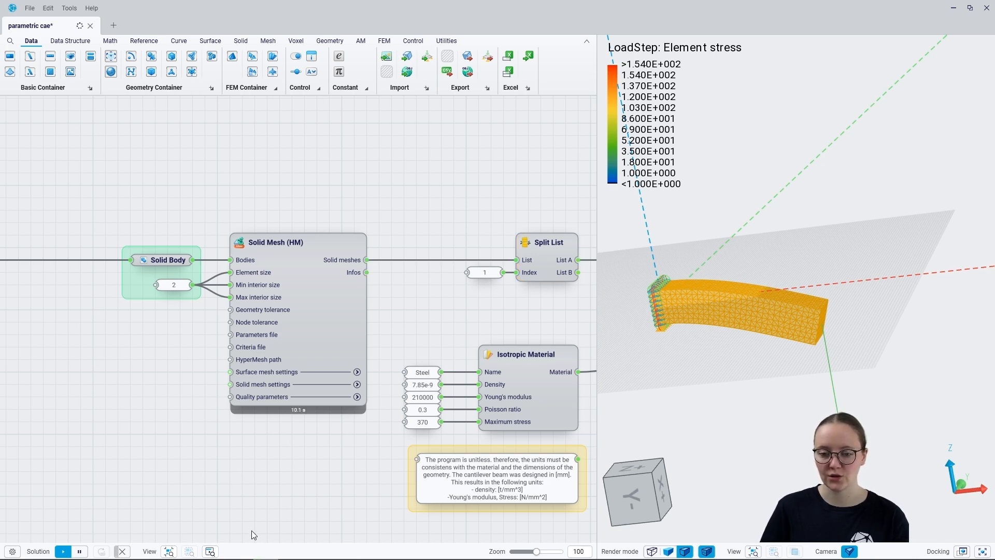
click(210, 551)
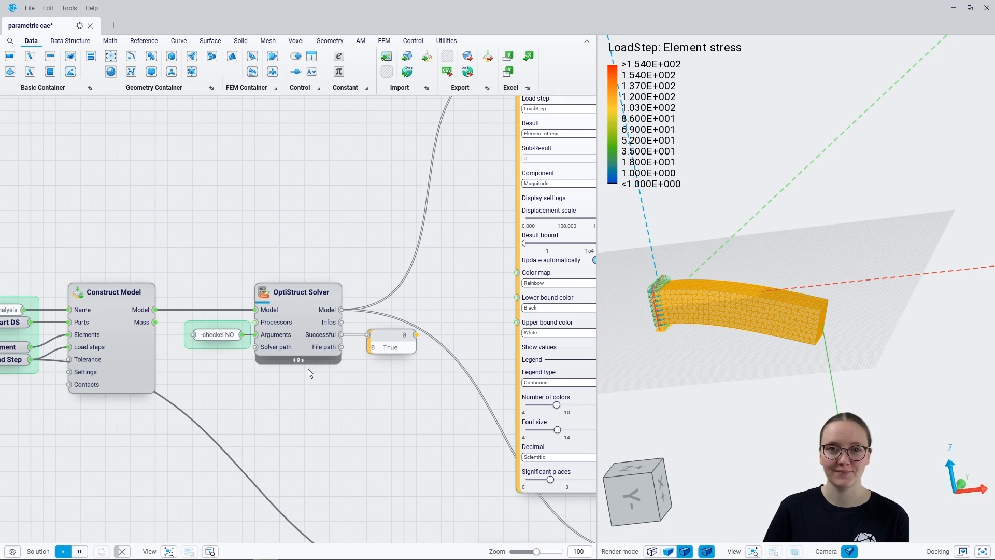
scroll(688, 306, up, 5)
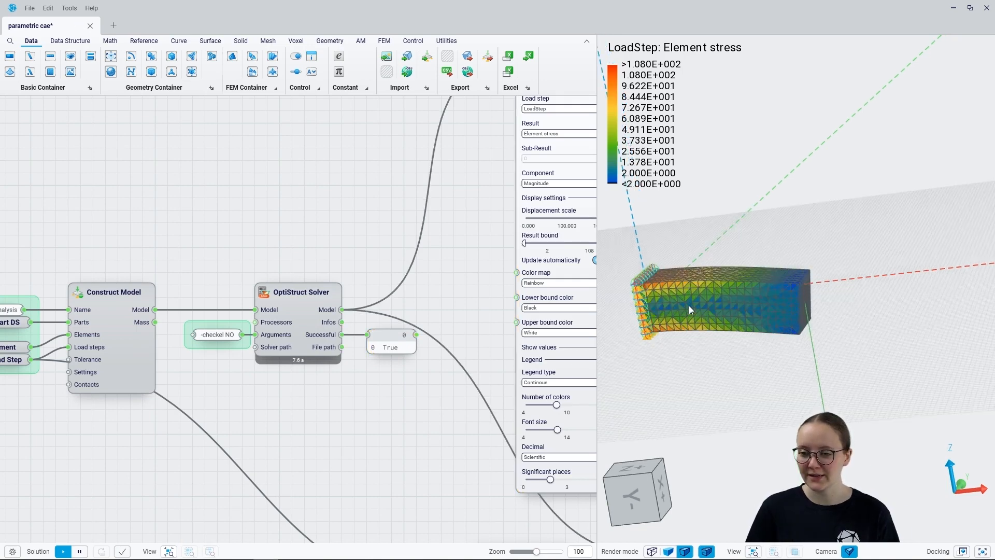
mouse_move(784, 293)
middle_down()
mouse_move(732, 313)
mouse_move(810, 315)
middle_up()
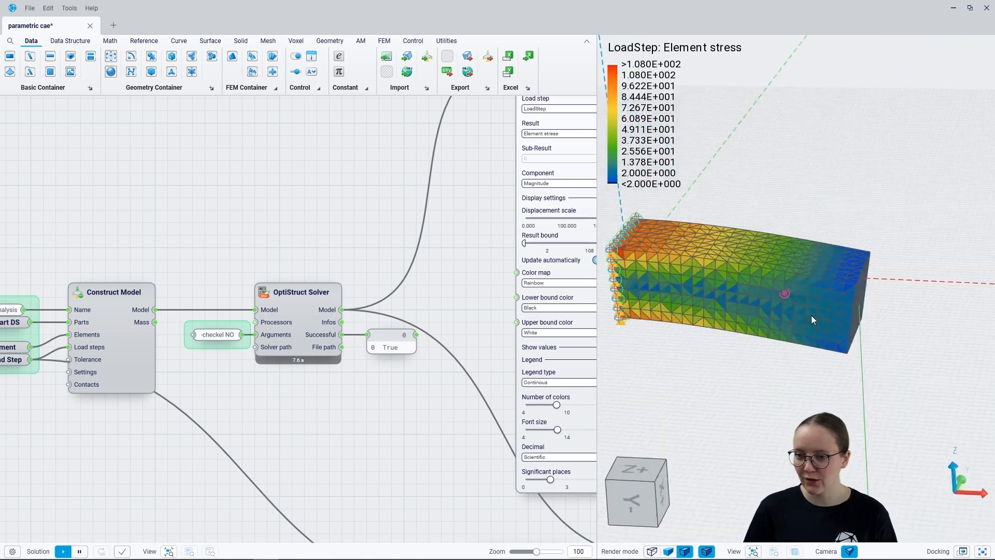
scroll(293, 321, down, 5)
middle_drag(212, 392, 431, 331)
scroll(196, 365, up, 6)
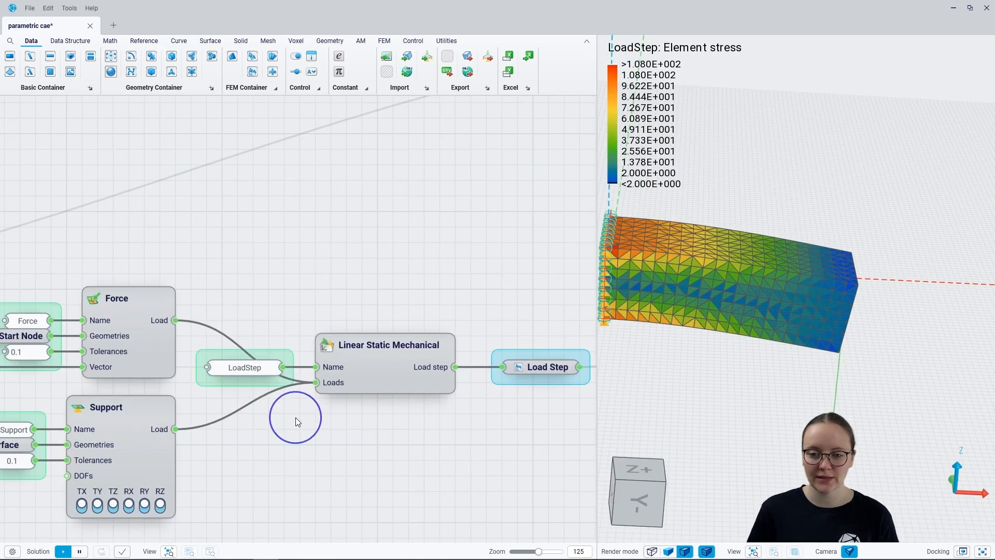
middle_drag(295, 413, 444, 393)
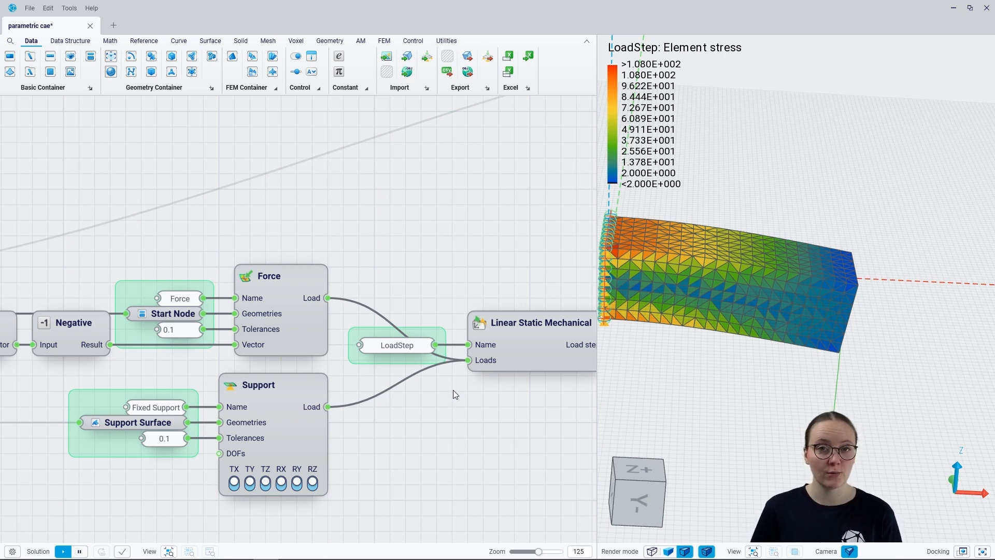
scroll(916, 280, down, 3)
middle_drag(915, 280, 881, 268)
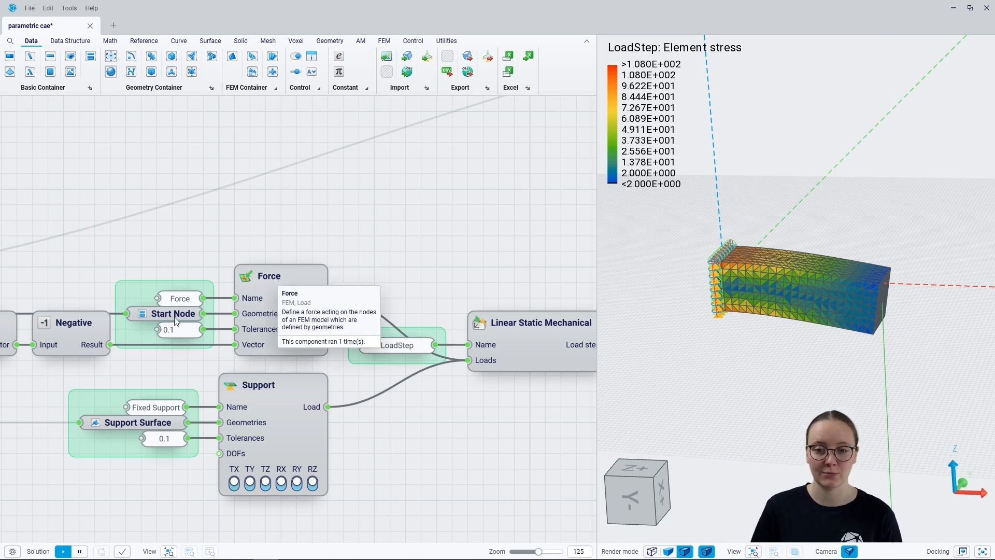
- Open the Parameter Setup and link Interval and Length as its parameters
scroll(273, 278, down, 6)
scroll(254, 270, down, 1)
middle_drag(252, 191, 481, 240)
middle_drag(102, 280, 241, 260)
scroll(242, 260, up, 7)
click(255, 250)
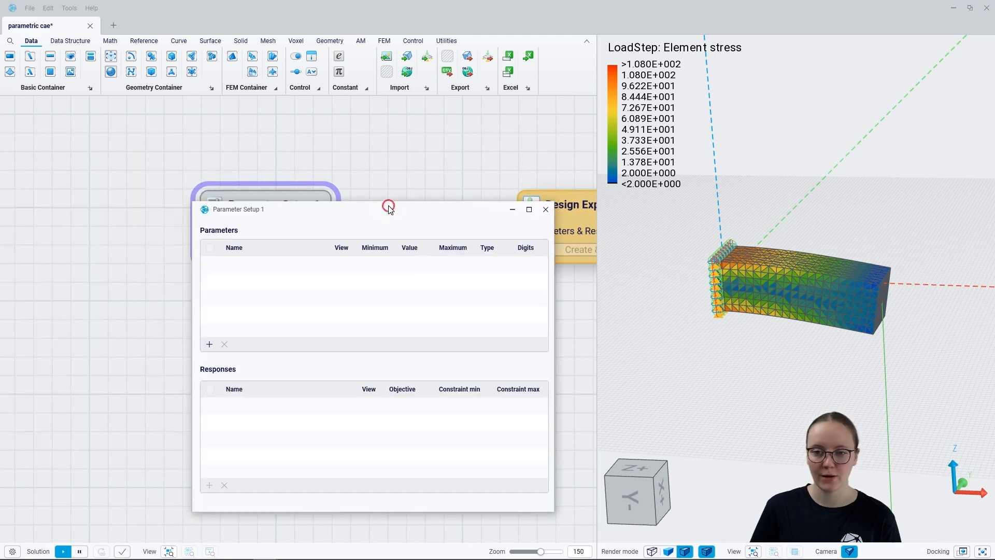
click(210, 344)
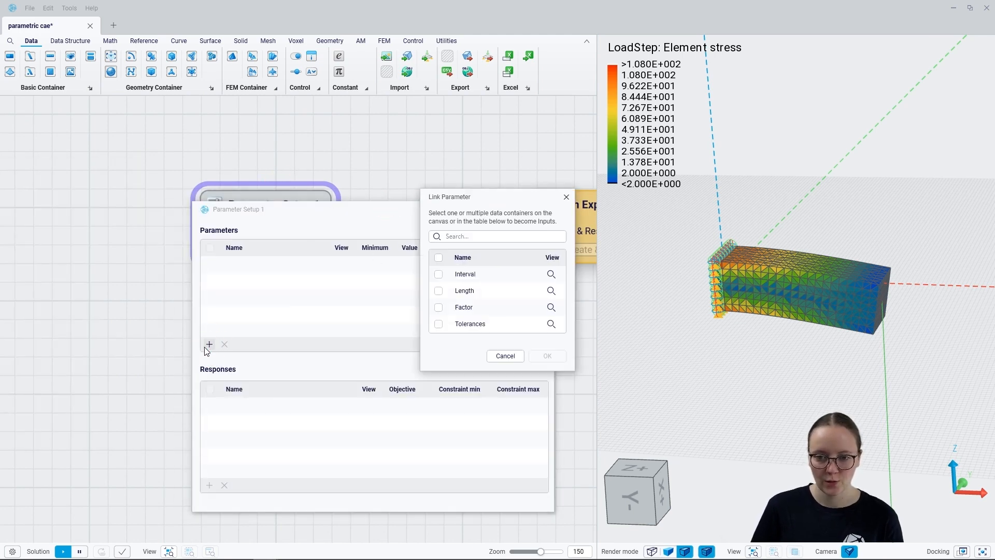
click(439, 274)
click(438, 290)
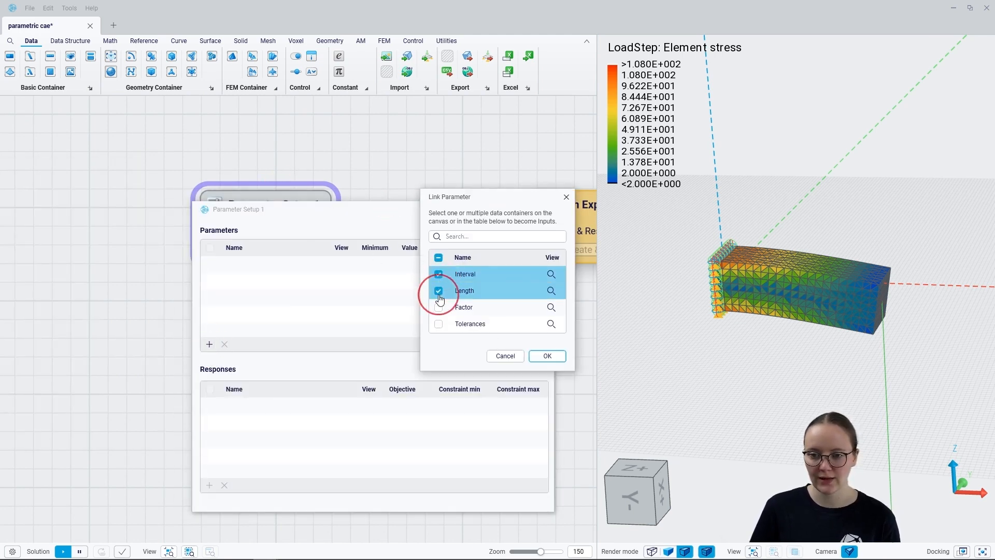
click(547, 356)
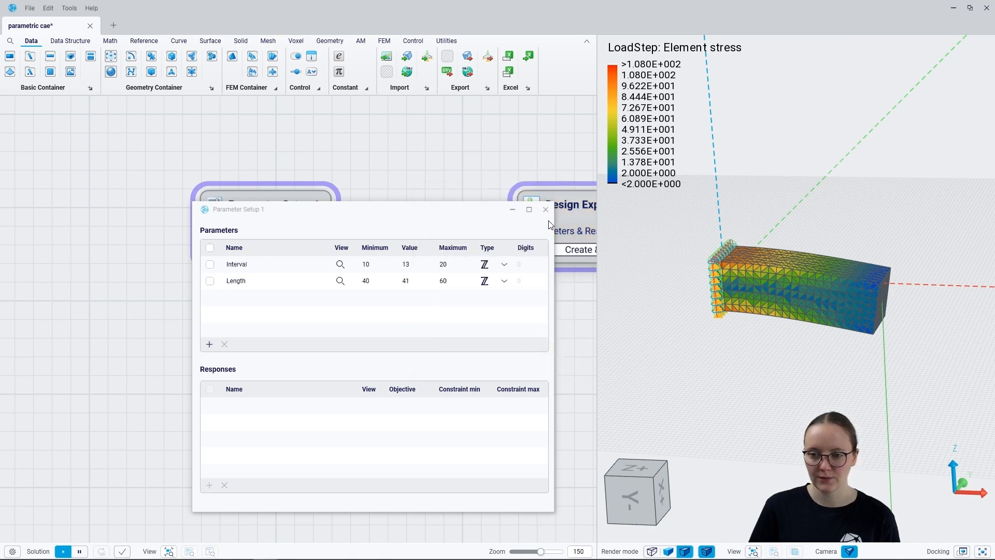
- Add a Response component fed by the Value output of the displacement's Evaluate Results component
click(513, 209)
scroll(184, 222, down, 5)
scroll(183, 221, down, 5)
right_drag(446, 340, 231, 338)
right_drag(564, 359, 400, 356)
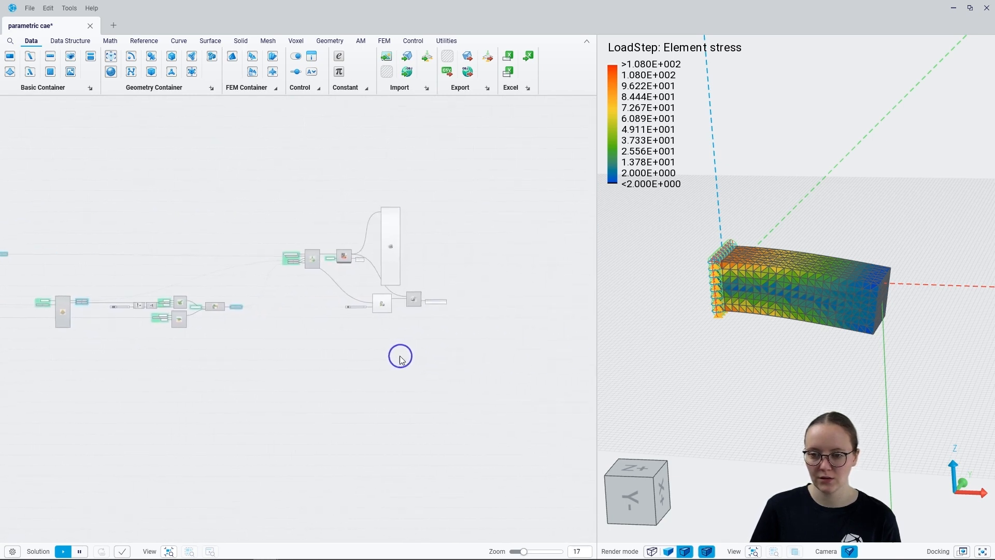
scroll(404, 305, up, 6)
right_drag(441, 306, 282, 300)
right_click(487, 154)
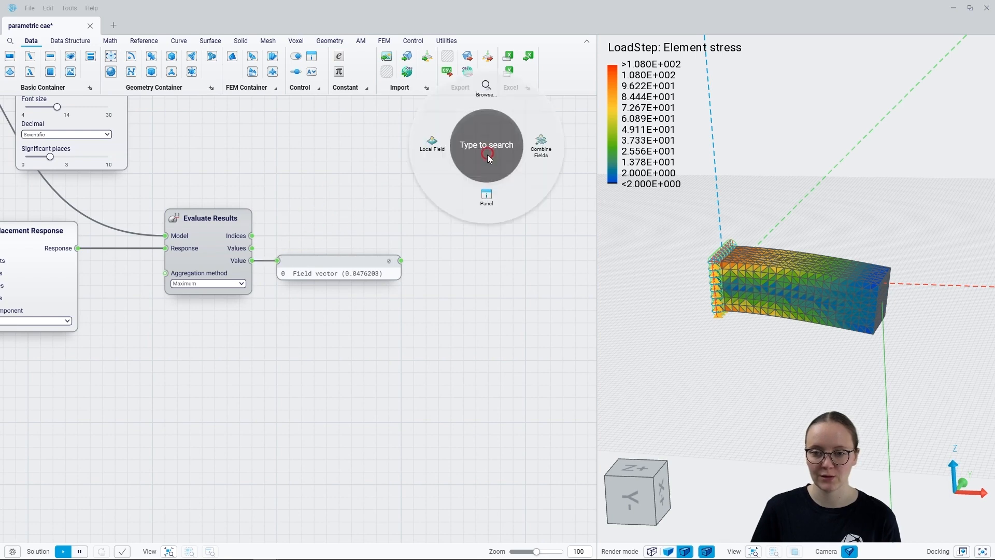
text(response)
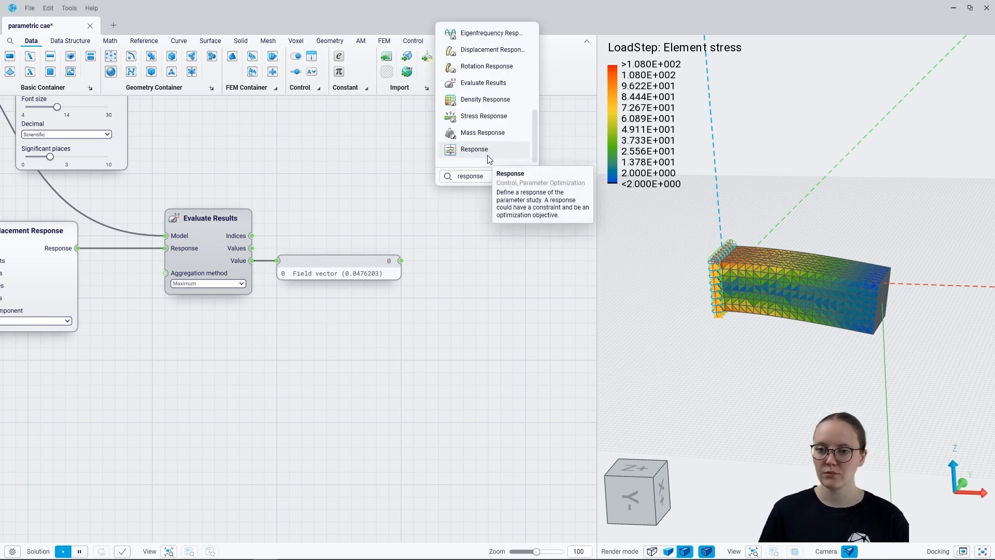
click(488, 155)
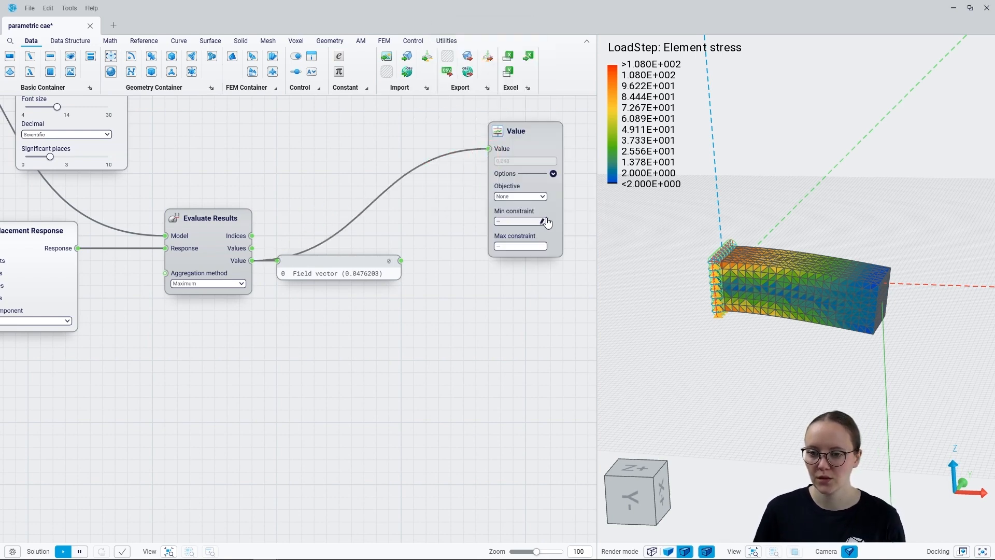
- Set the new response's objective to Minimize and rename the component to Displacement
click(523, 196)
click(522, 219)
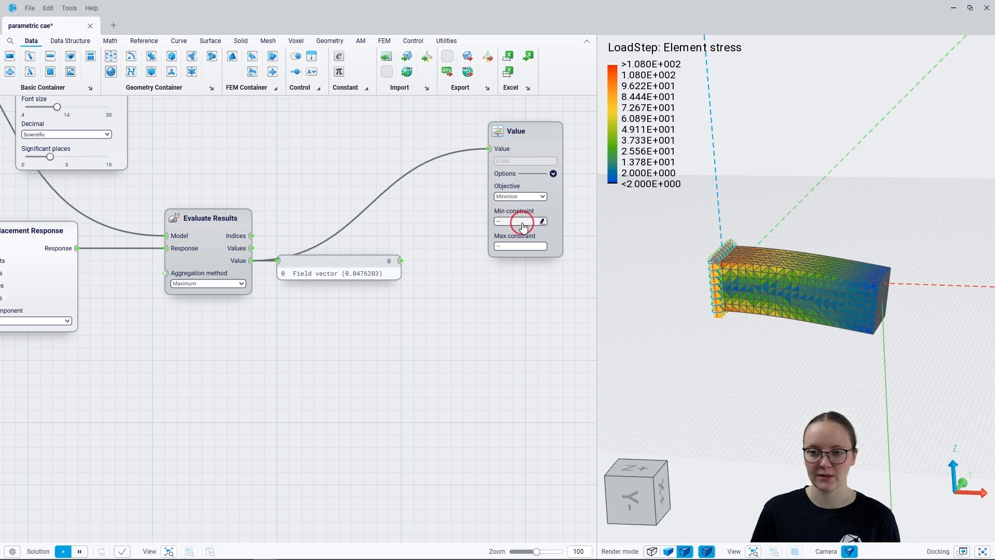
scroll(489, 305, down, 10)
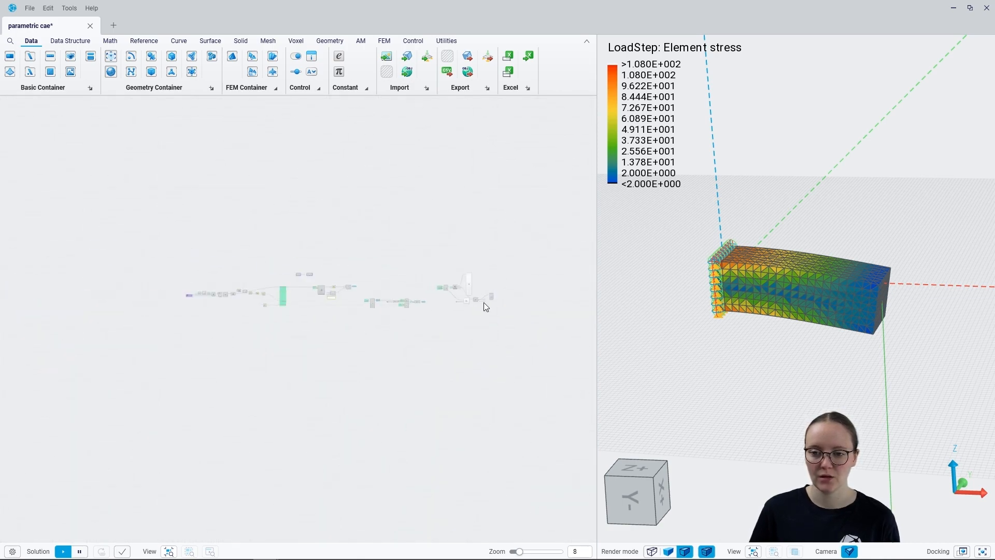
scroll(470, 295, up, 15)
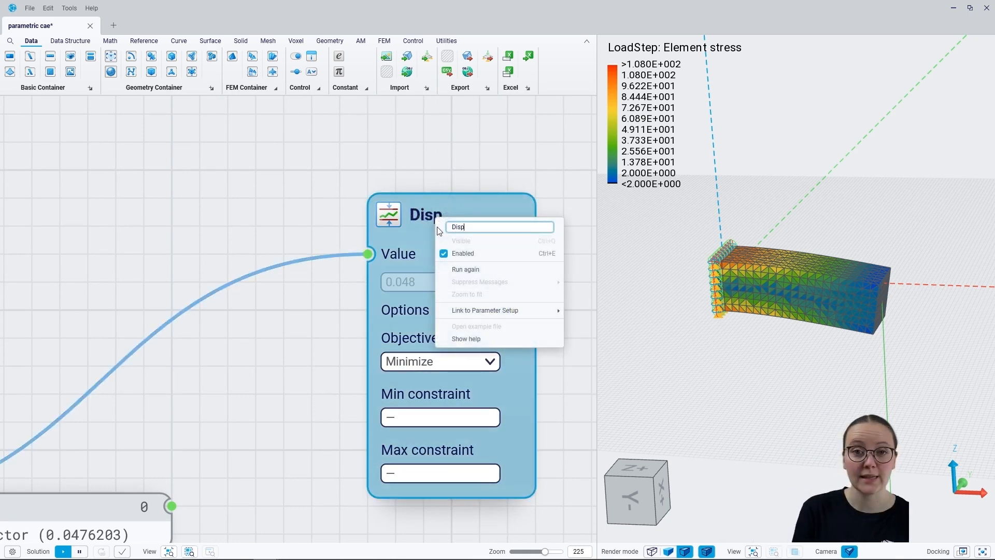
text(acement)
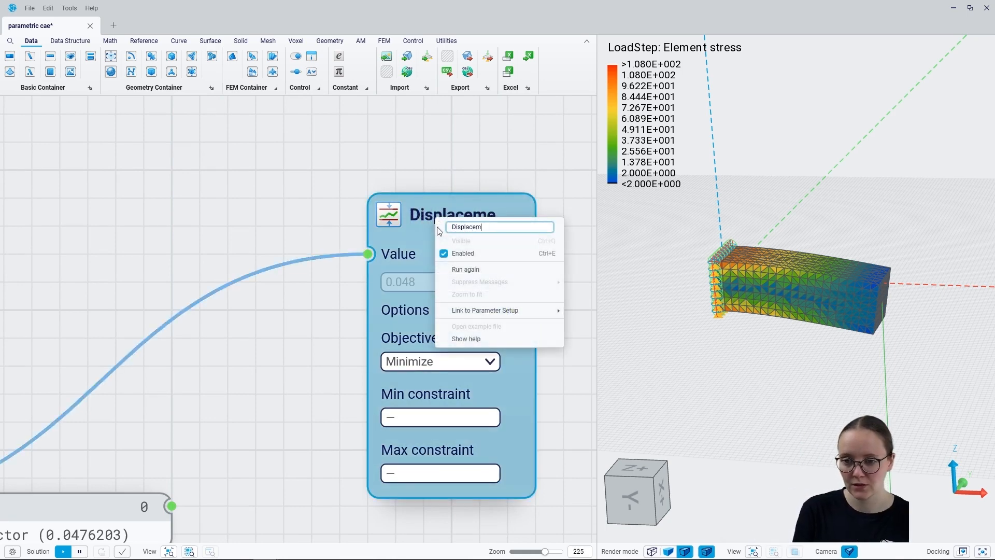
click(432, 168)
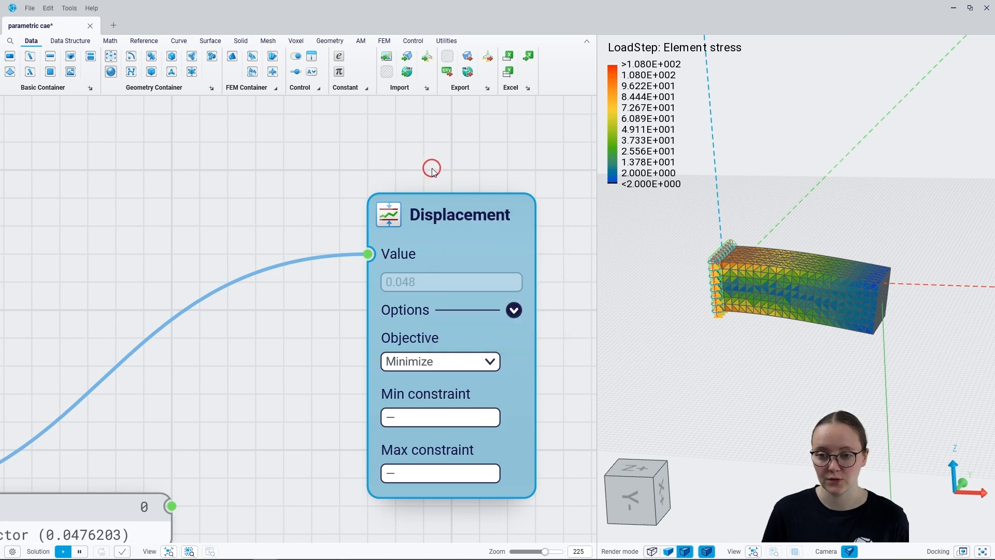
- Link the Displacement response in Parameter Setup 1 and close the setup
click(449, 238)
scroll(461, 310, down, 3)
scroll(463, 315, down, 5)
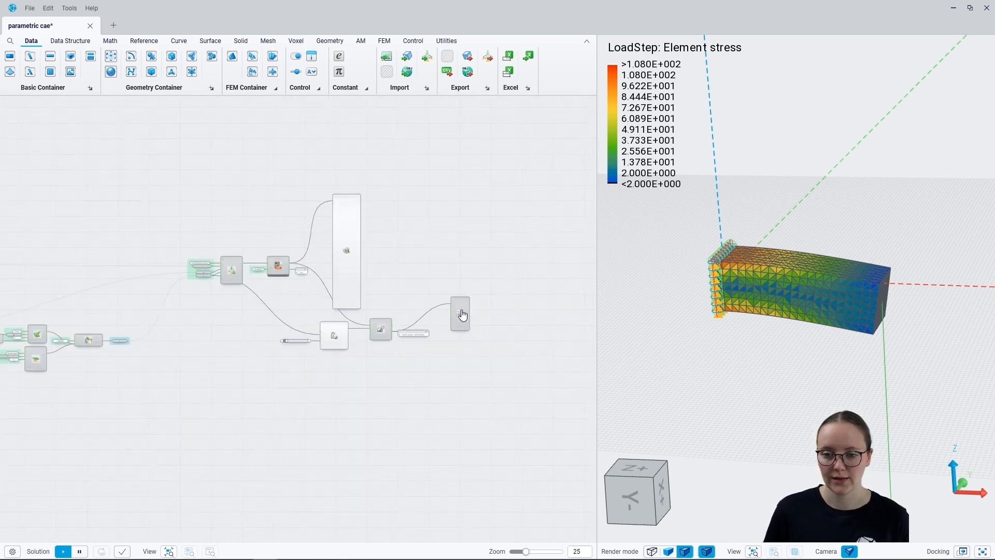
scroll(333, 235, down, 3)
scroll(215, 264, up, 8)
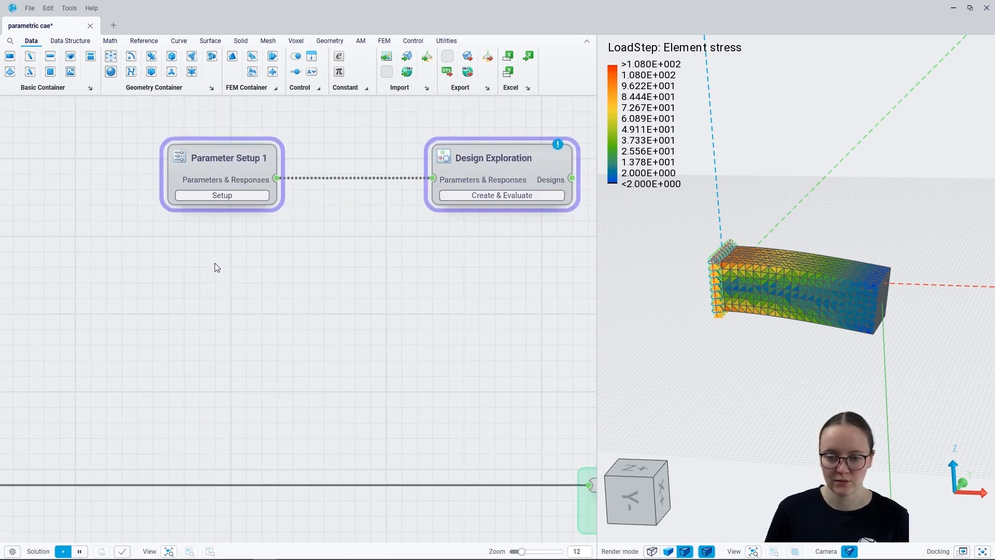
click(220, 194)
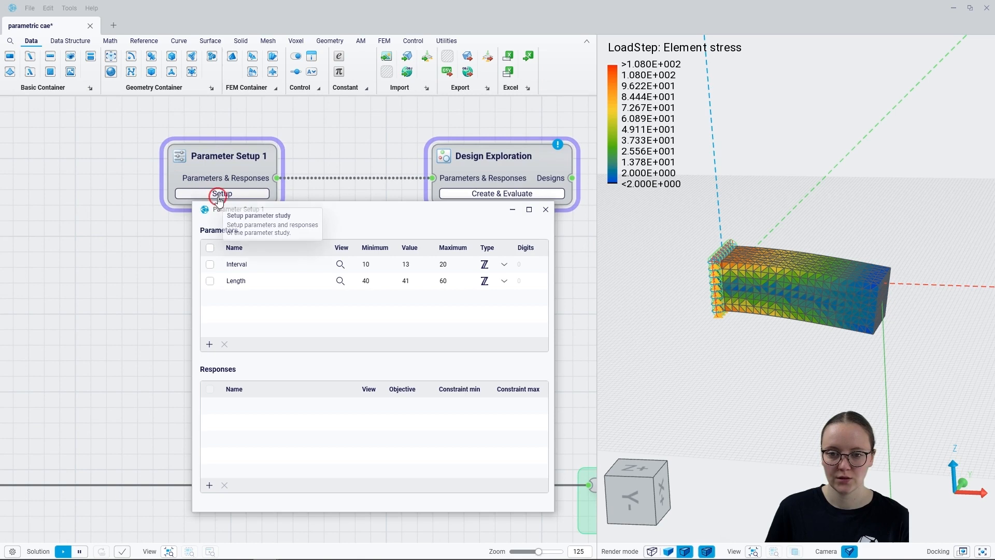
click(210, 485)
click(438, 275)
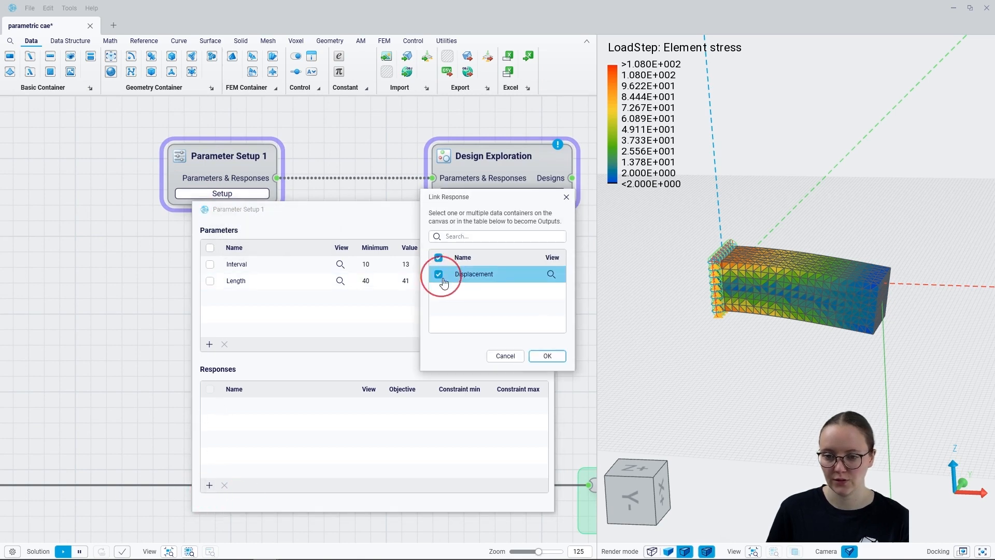
click(548, 357)
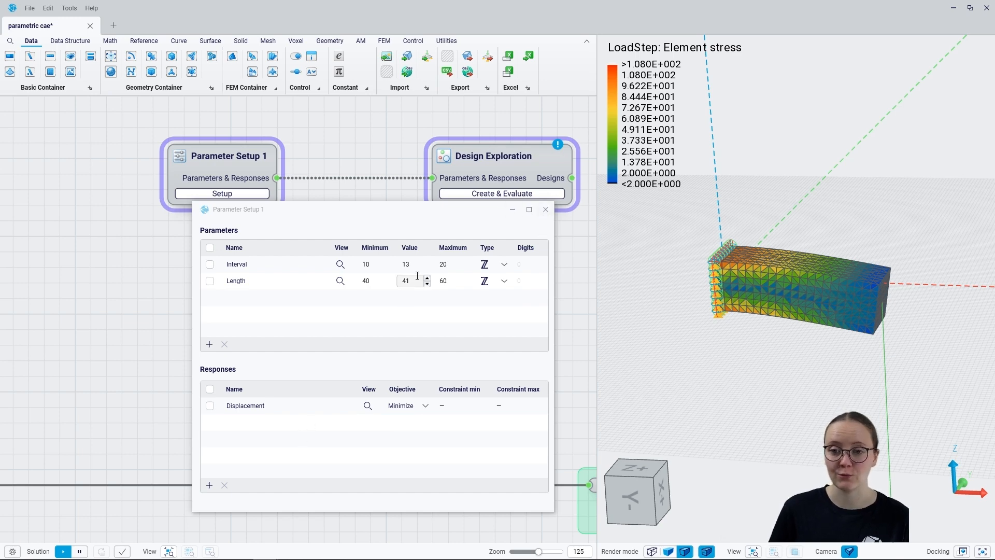
click(546, 209)
- Create 10 designs with the Latin Hypercube algorithm in the Design Exploration component
click(507, 195)
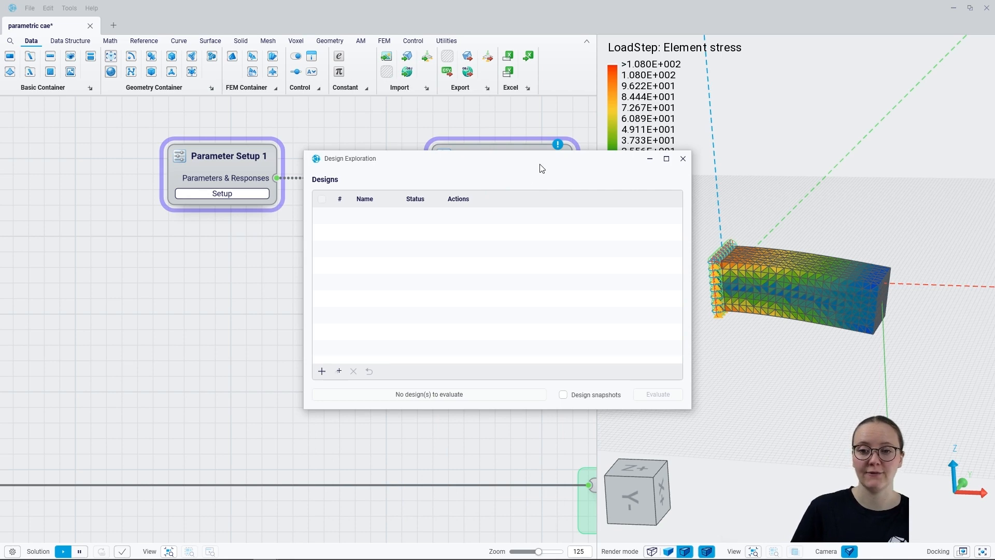
drag(538, 166, 353, 146)
click(154, 350)
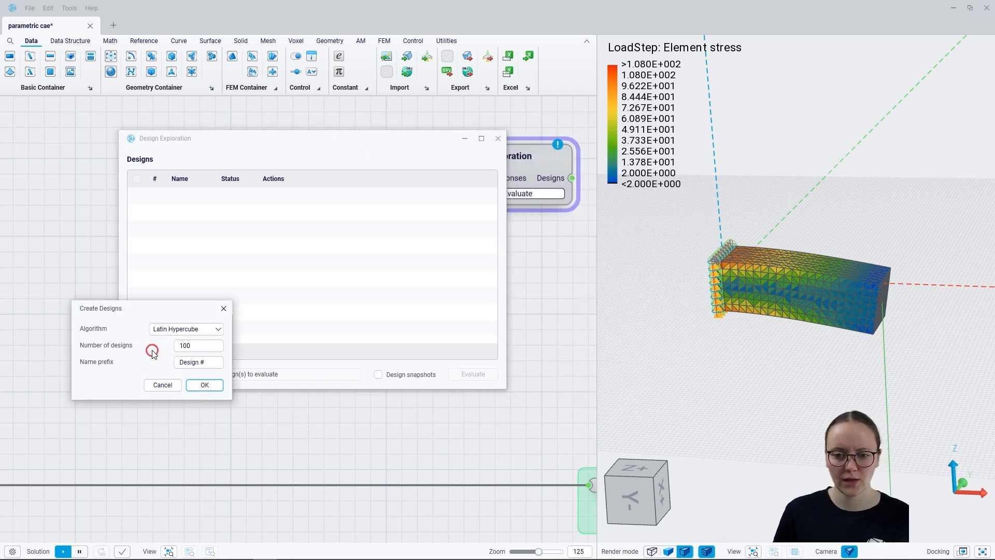
click(196, 346)
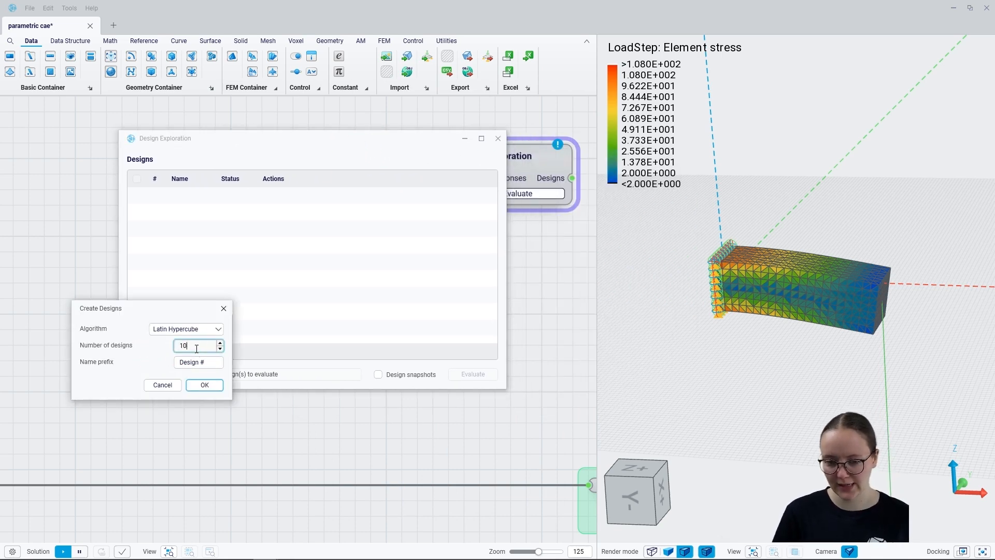
click(204, 385)
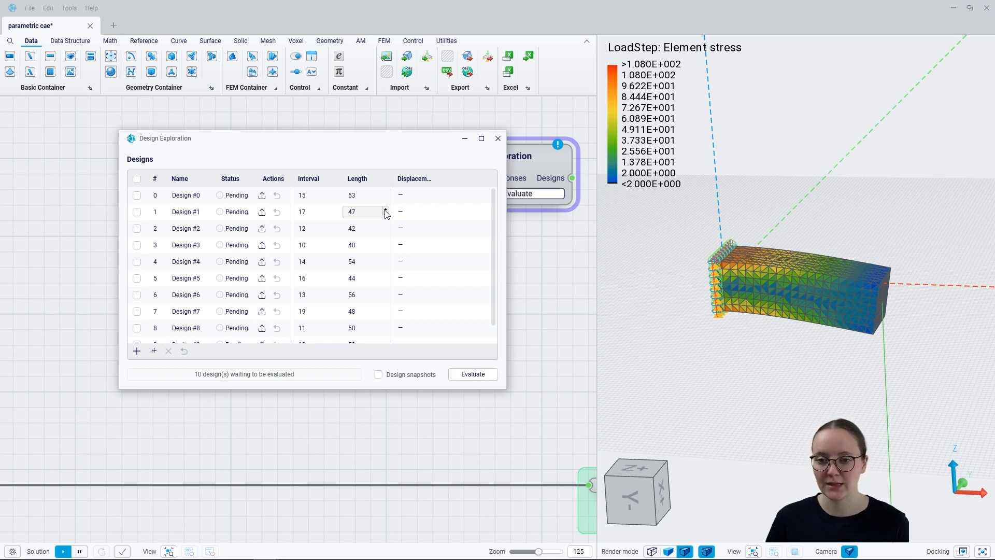
- Evaluate all the created designs and follow the calculation progress across the workflow
click(472, 374)
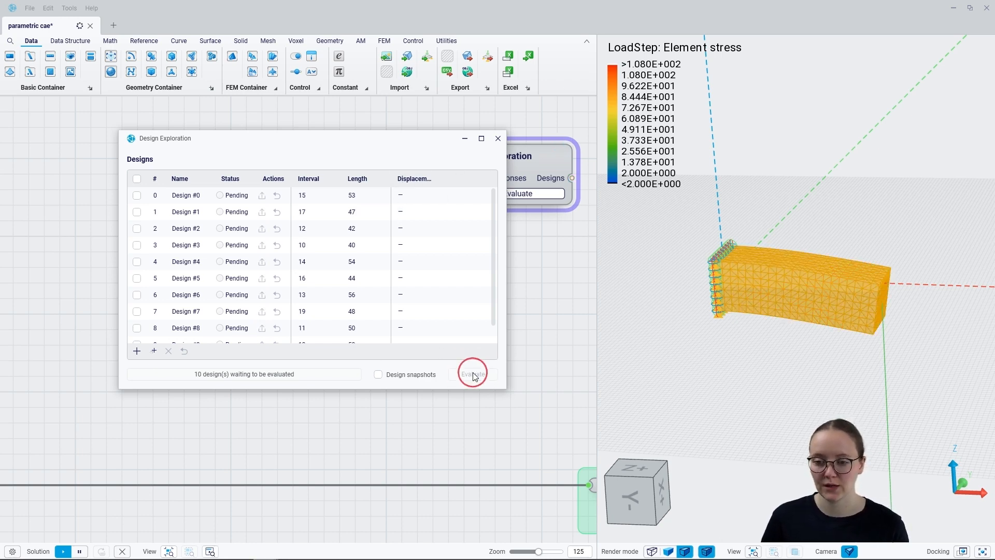
scroll(473, 219, down, 1)
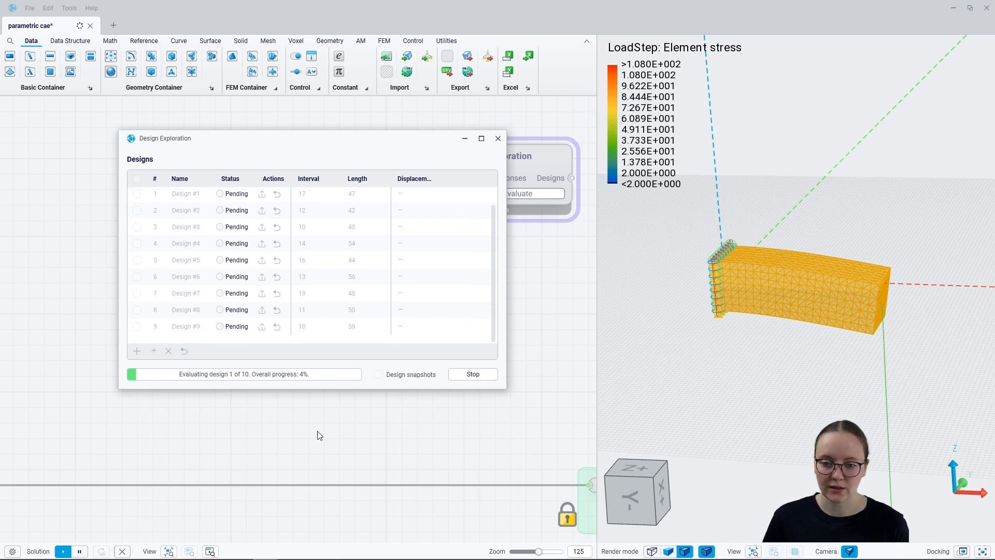
scroll(319, 434, down, 10)
scroll(335, 449, down, 3)
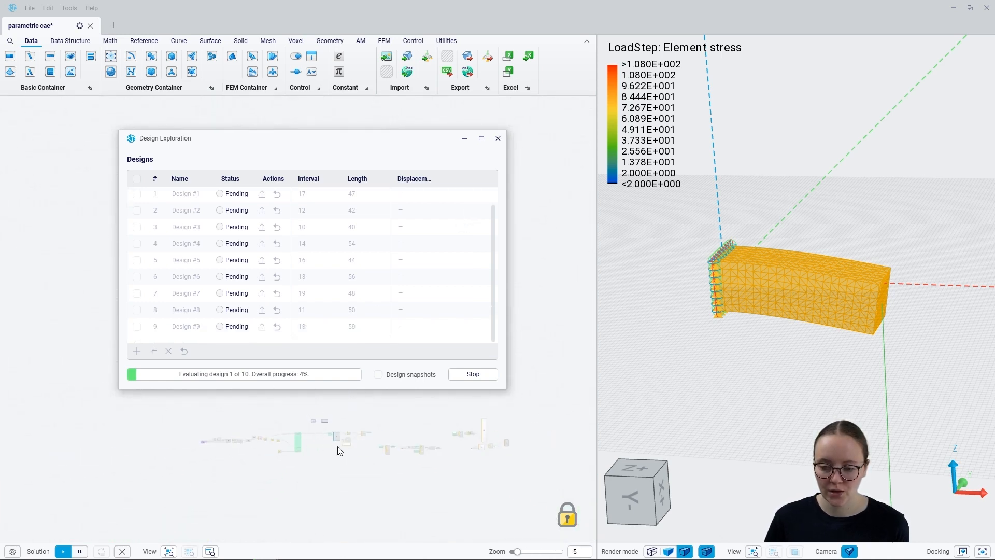
scroll(311, 467, up, 10)
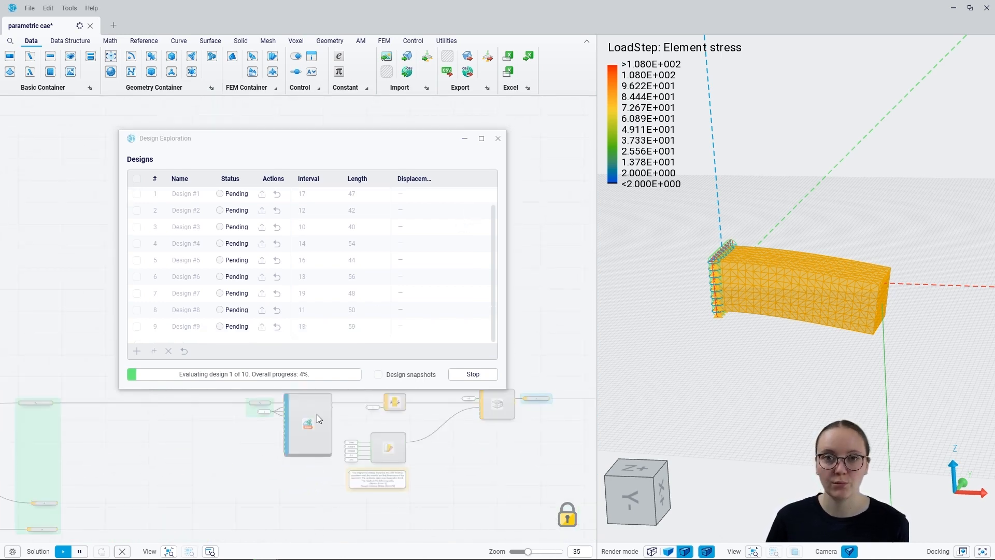
scroll(318, 421, down, 7)
right_drag(371, 477, 320, 490)
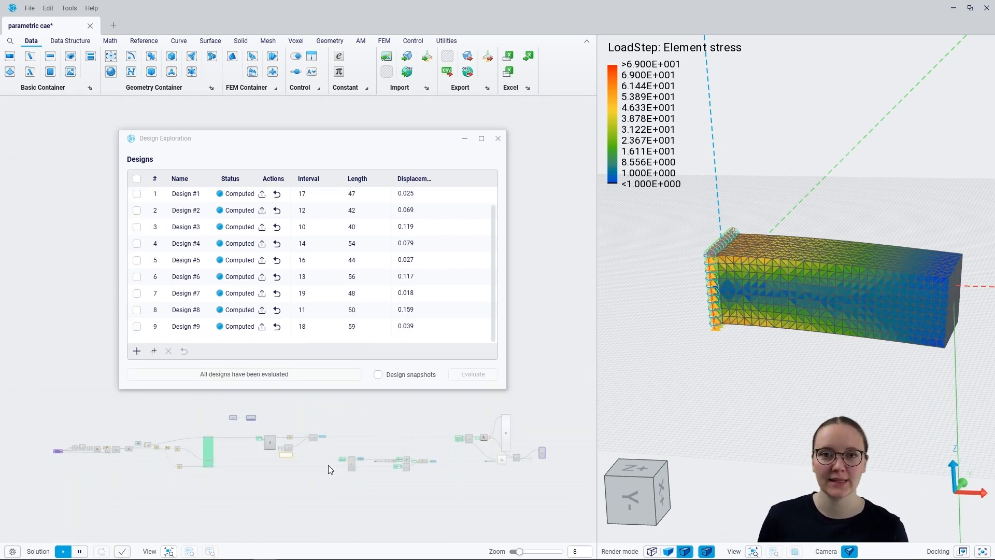
- Sort the designs by ascending displacement, apply Design #7 to the model, and close the Design Exploration window
click(428, 178)
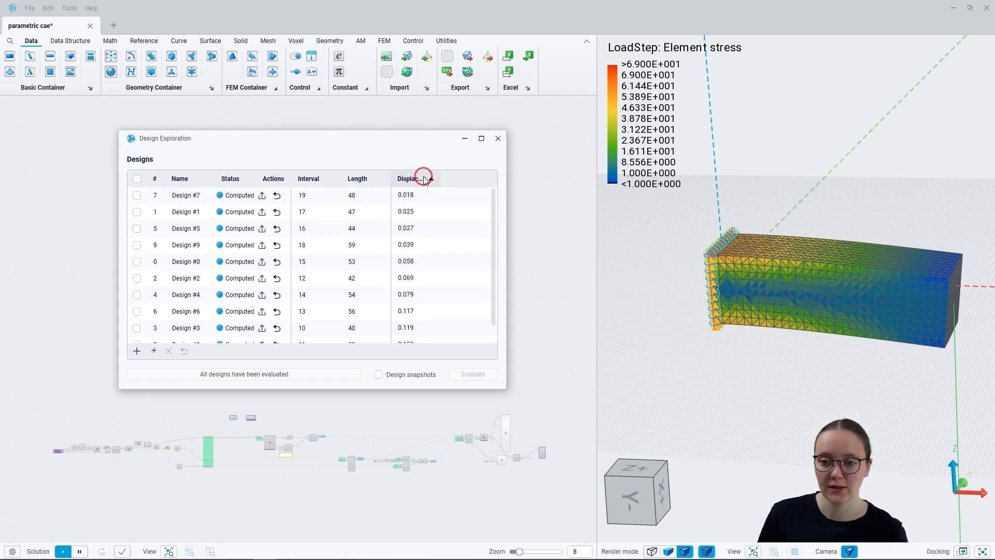
click(433, 180)
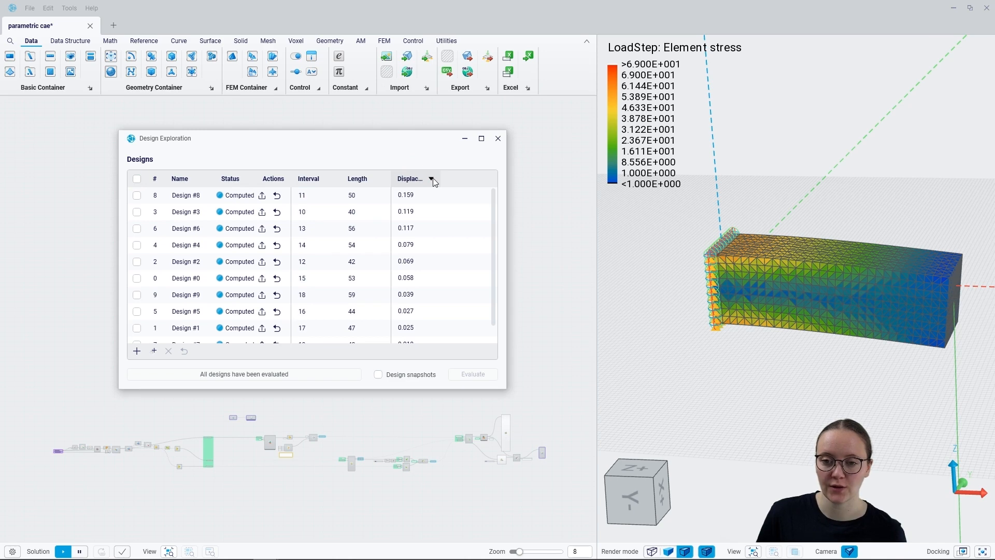
click(431, 179)
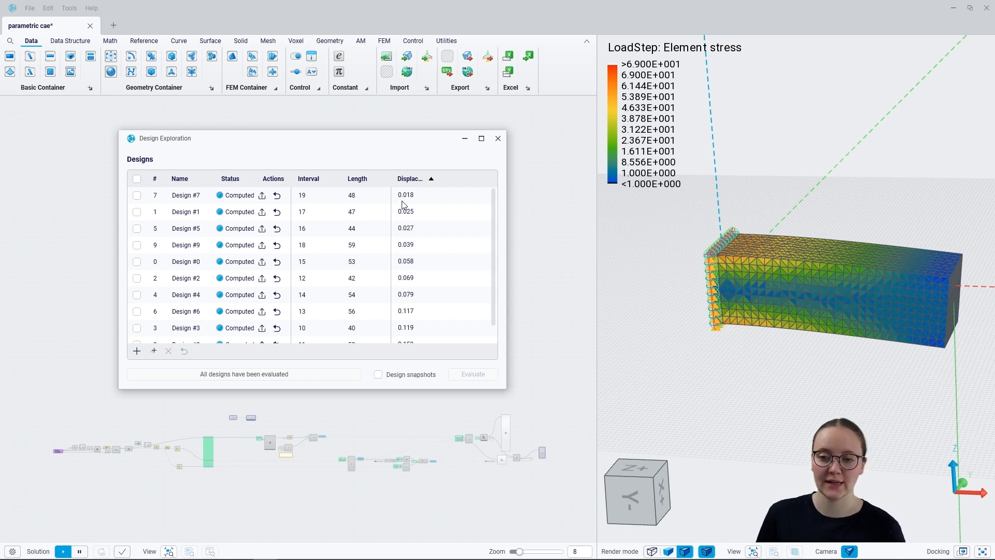
click(262, 197)
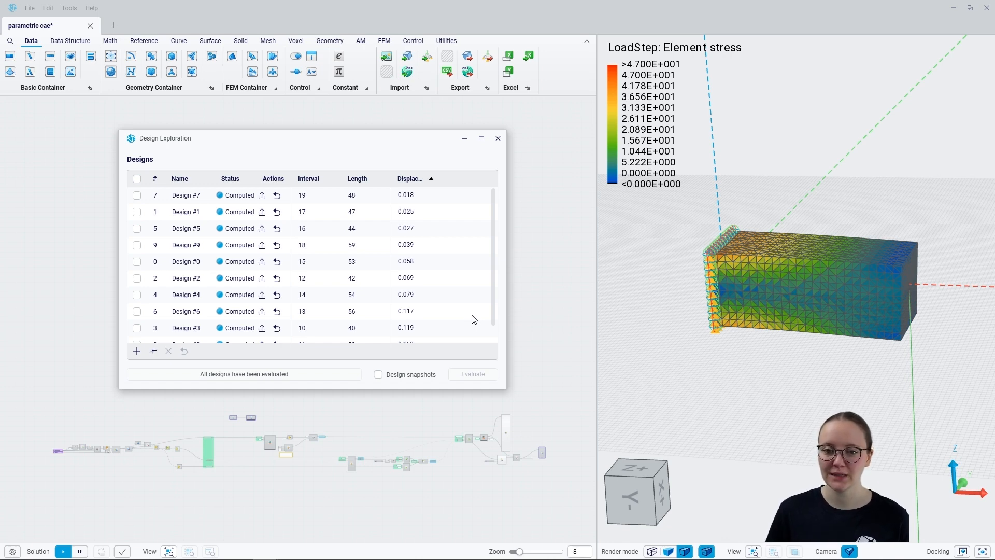
click(498, 138)
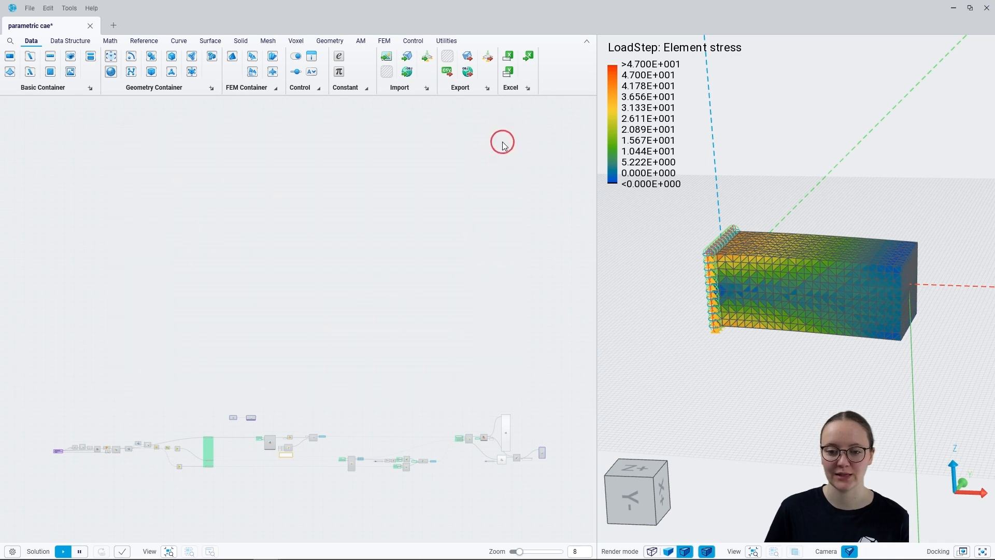
- Review the complete workflow from the beam parameters through meshing, loads and supports to the FEM solver and results
click(441, 347)
right_drag(384, 406, 391, 308)
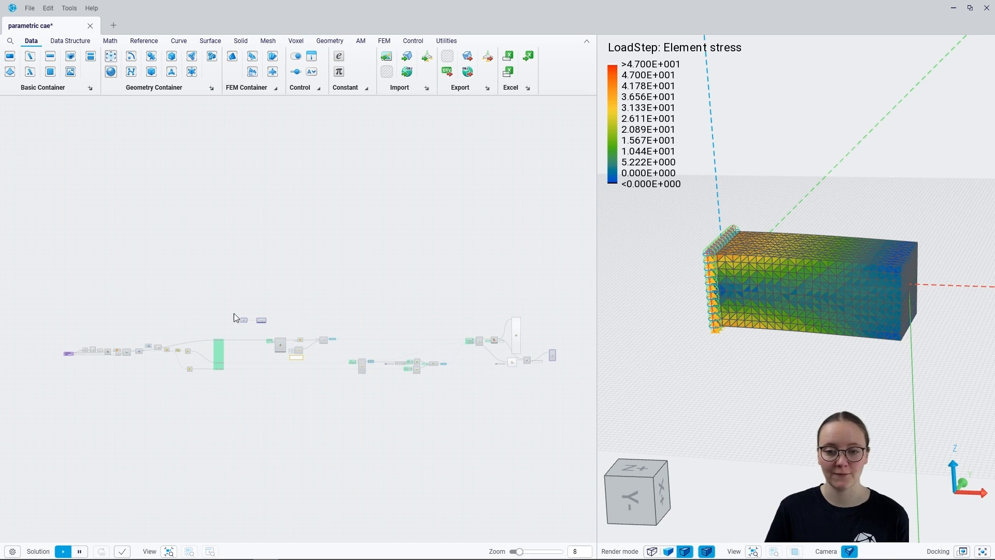
scroll(67, 377, up, 10)
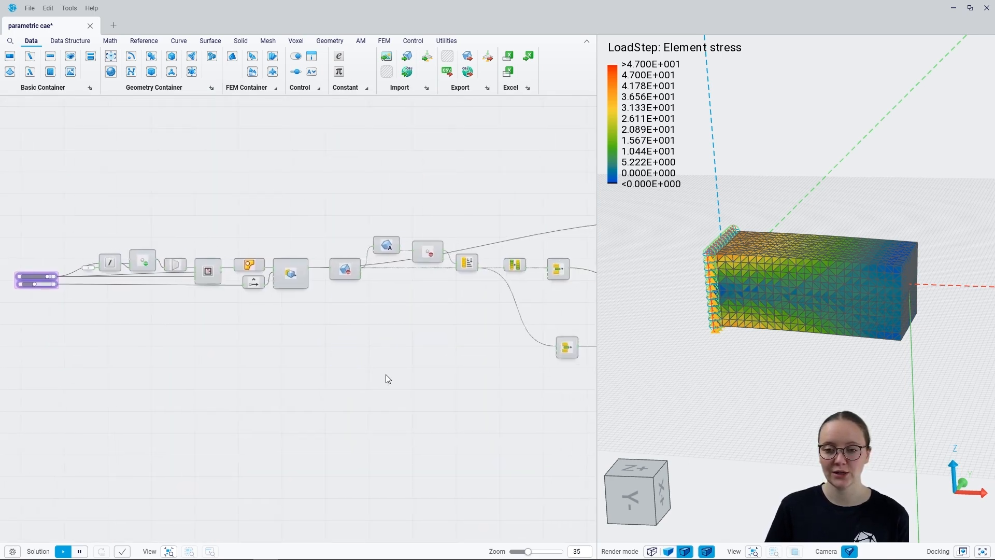
right_drag(394, 397, 204, 393)
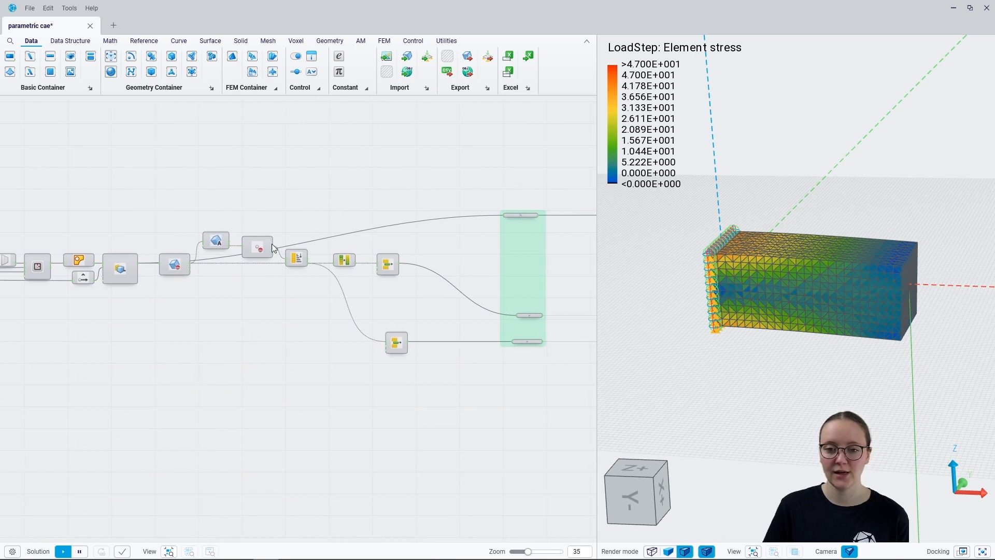
scroll(299, 351, down, 3)
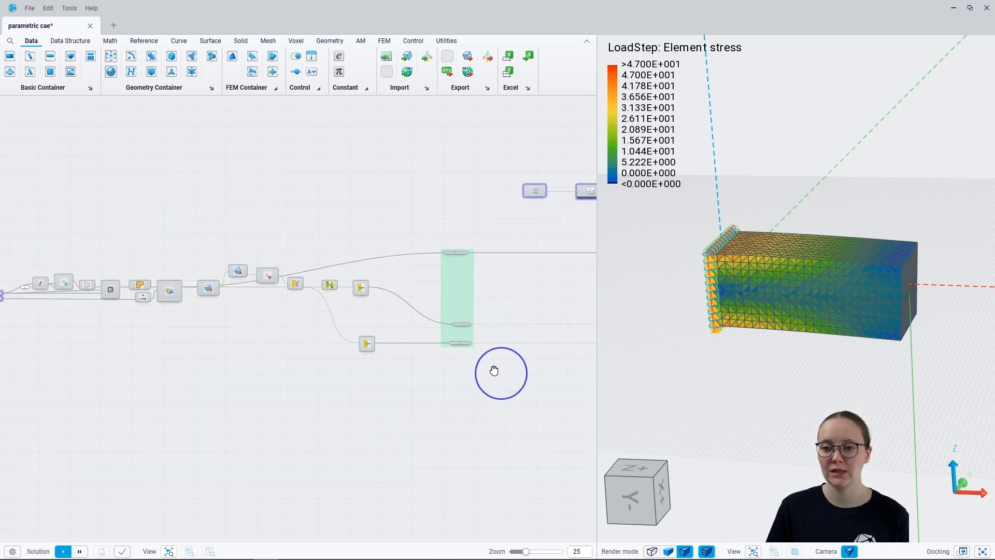
right_drag(501, 377, 166, 371)
right_drag(393, 378, 285, 376)
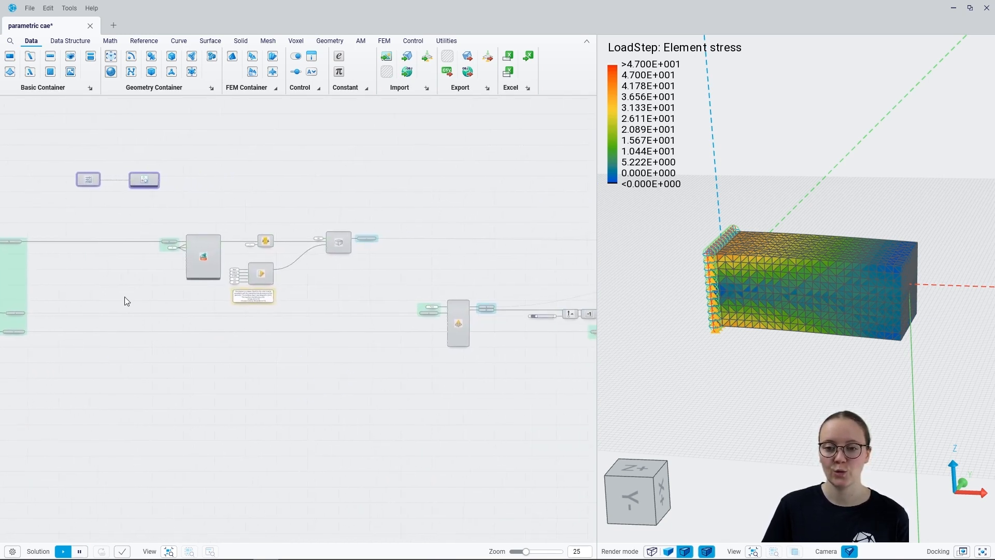
right_drag(490, 399, 175, 406)
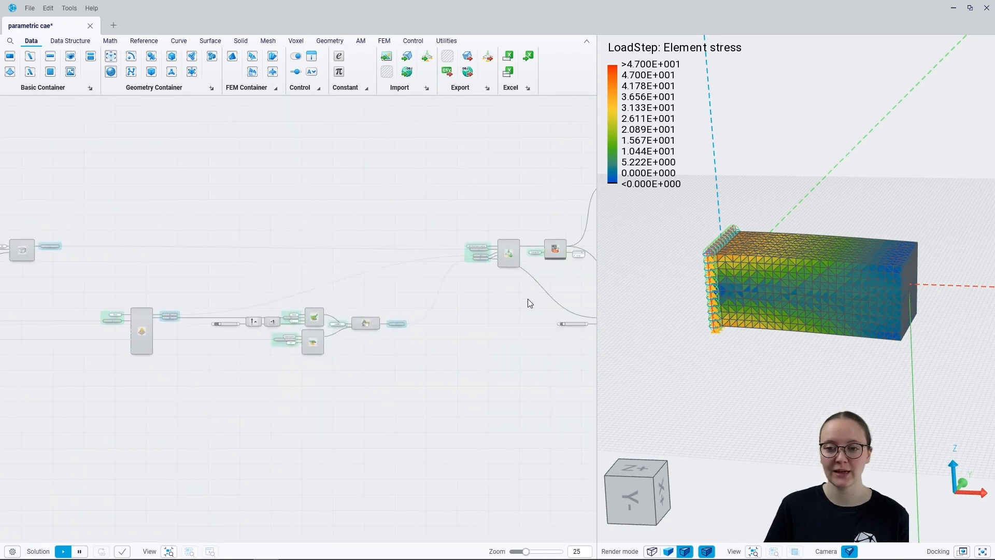
right_drag(528, 303, 315, 318)
scroll(353, 290, up, 4)
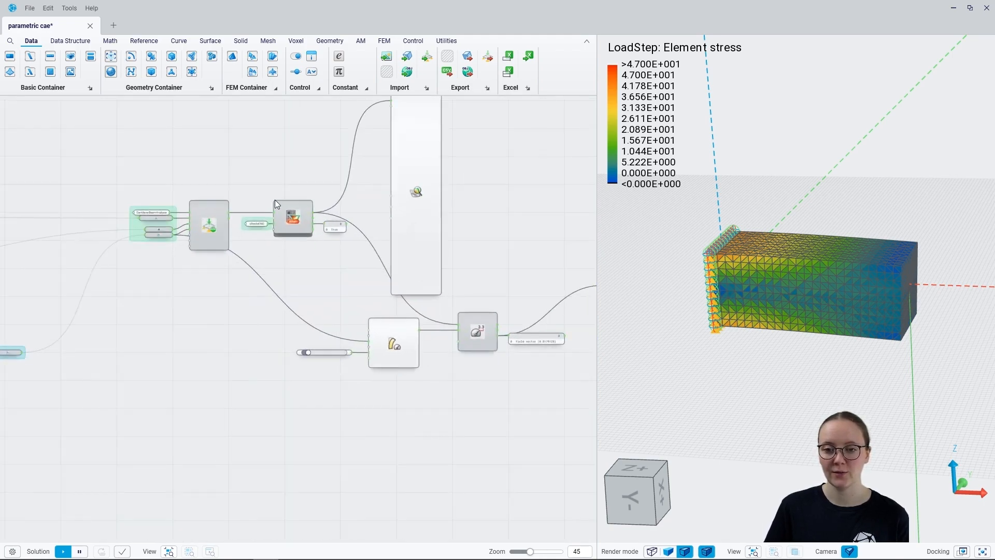
- Inspect the Displacement Response and Evaluate Results components, and trace the workflow back to the beam's input sliders
scroll(282, 208, up, 4)
right_drag(429, 348, 162, 288)
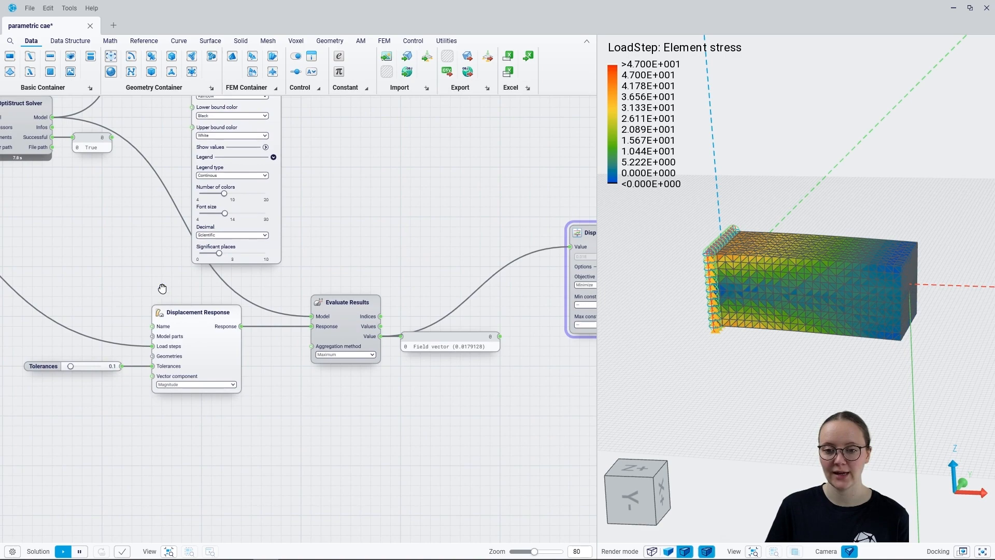
scroll(387, 438, down, 4)
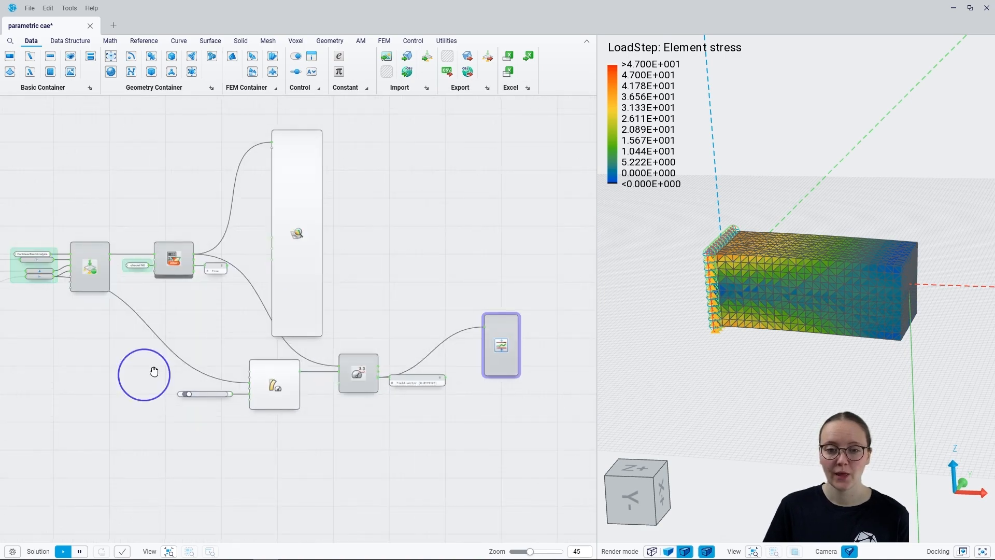
right_drag(144, 378, 357, 389)
scroll(356, 388, down, 4)
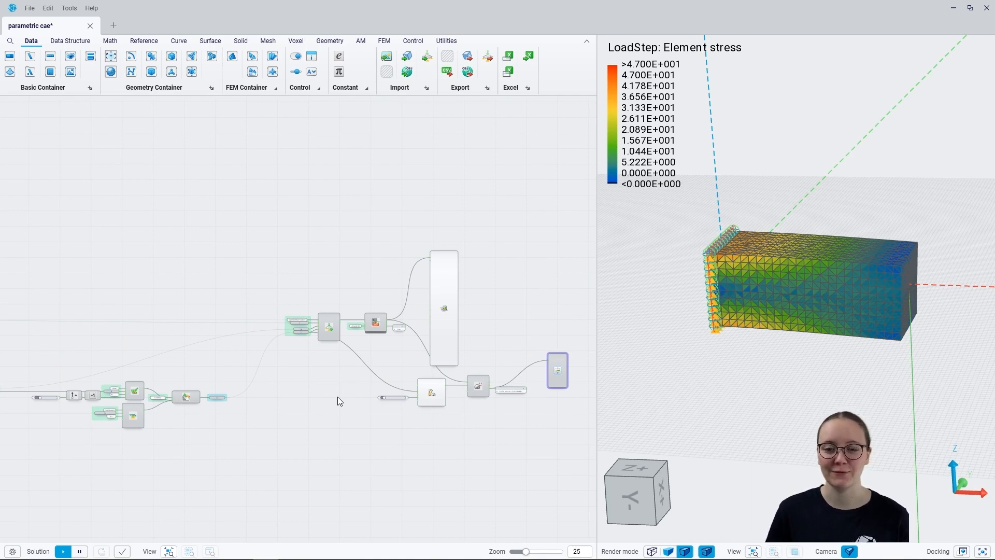
scroll(337, 396, down, 4)
right_drag(98, 411, 225, 386)
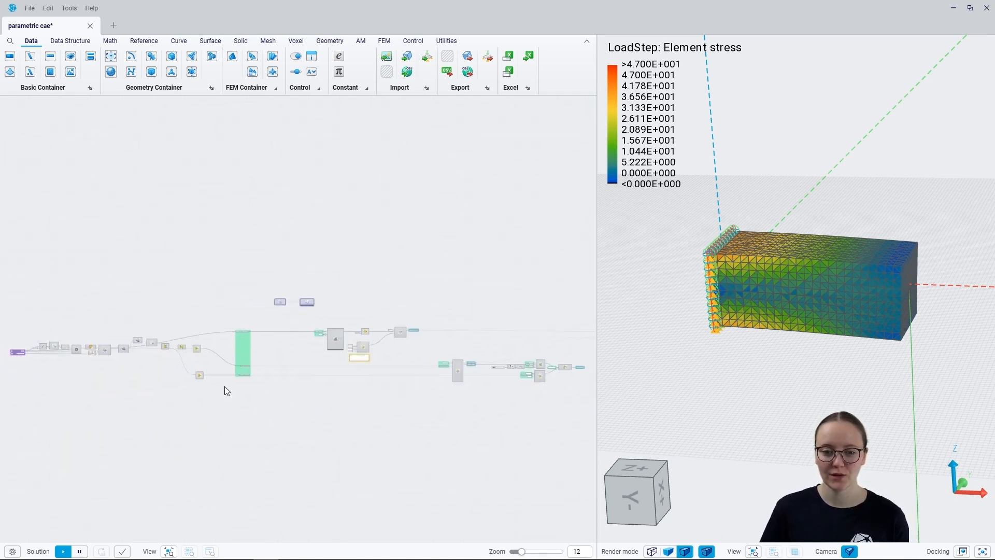
scroll(72, 349, up, 6)
right_drag(80, 393, 217, 404)
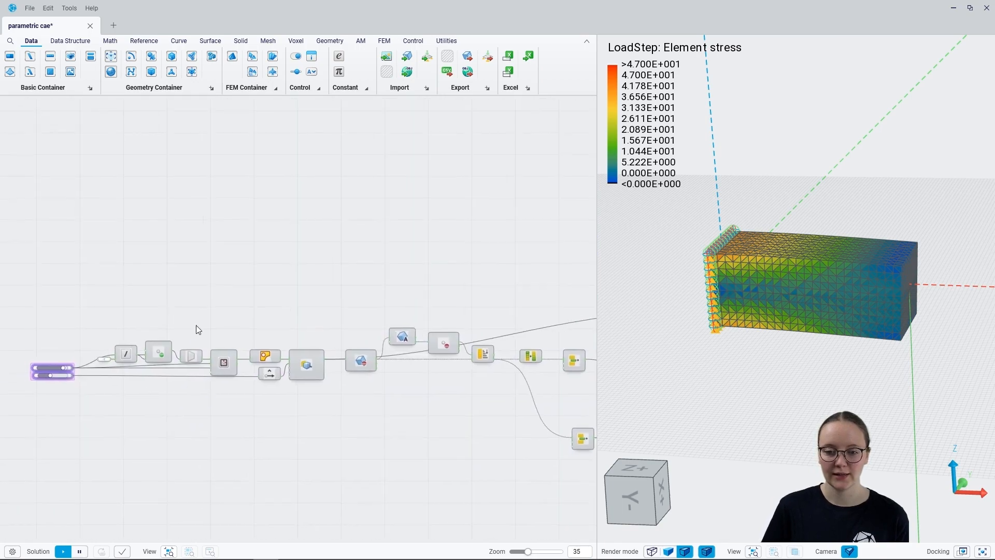
- Add a Polygon component above the Rectangle component
scroll(195, 325, up, 5)
scroll(253, 412, up, 5)
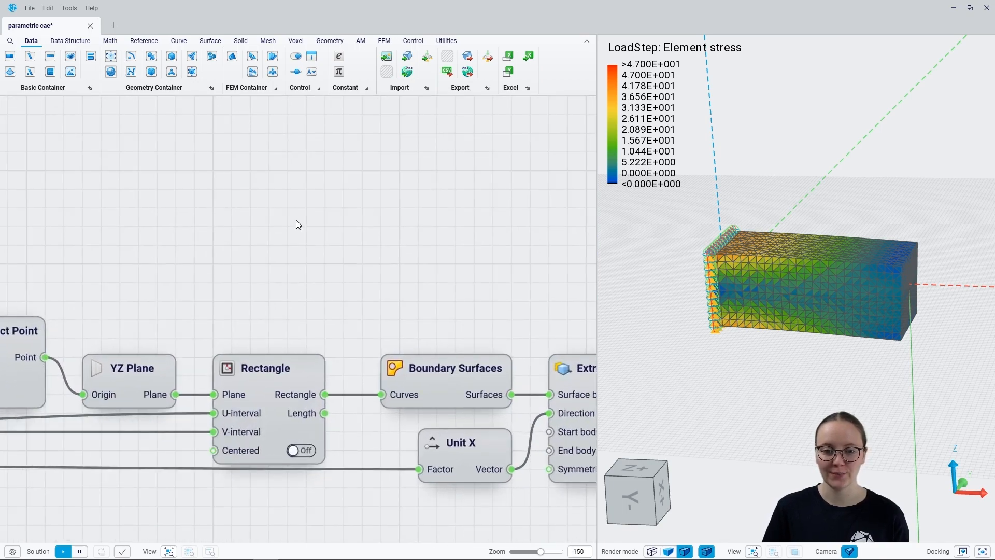
right_drag(289, 246, 297, 348)
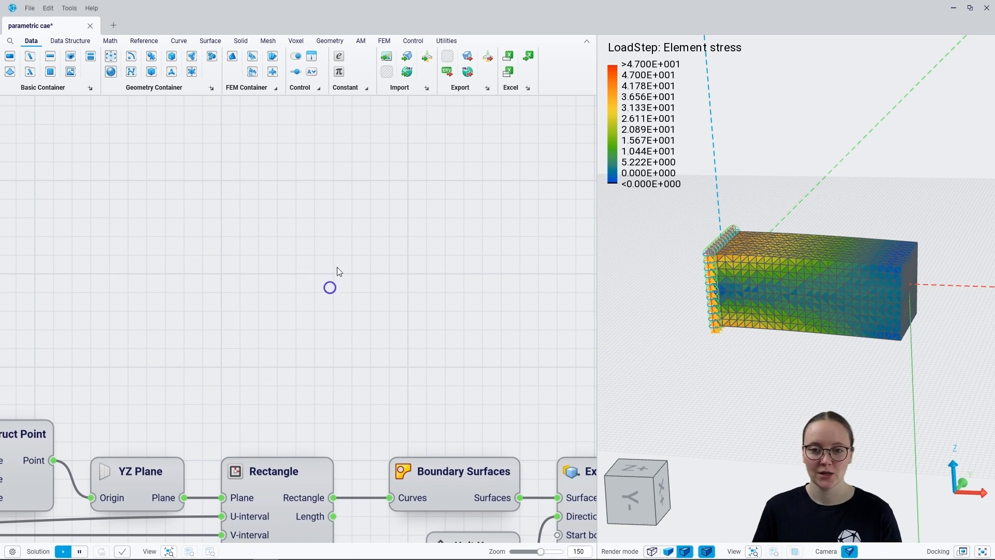
right_click(297, 195)
text(poly)
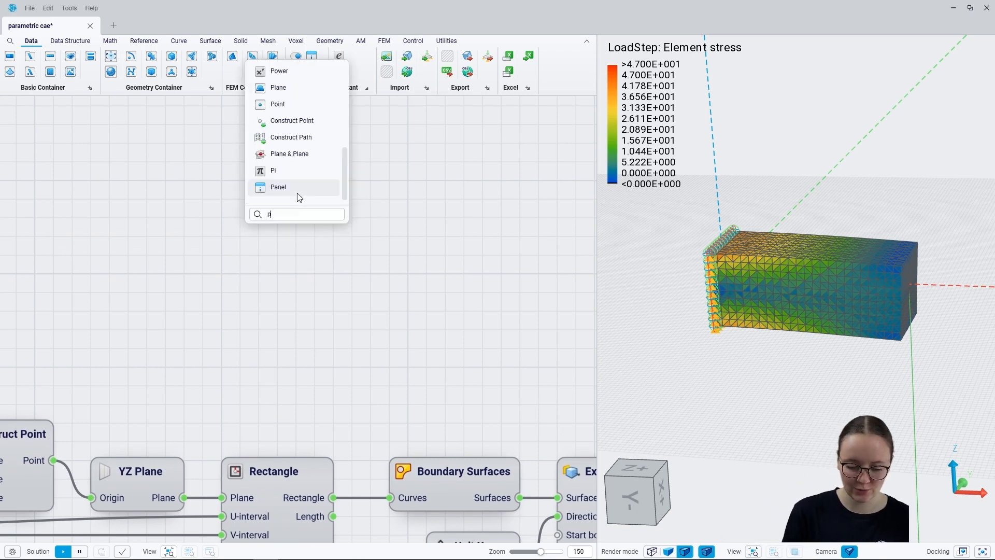
click(297, 195)
drag(298, 195, 295, 121)
- Add a Circle curve component with plane and radius inputs directly below the Polygon component
click(291, 227)
right_click(291, 227)
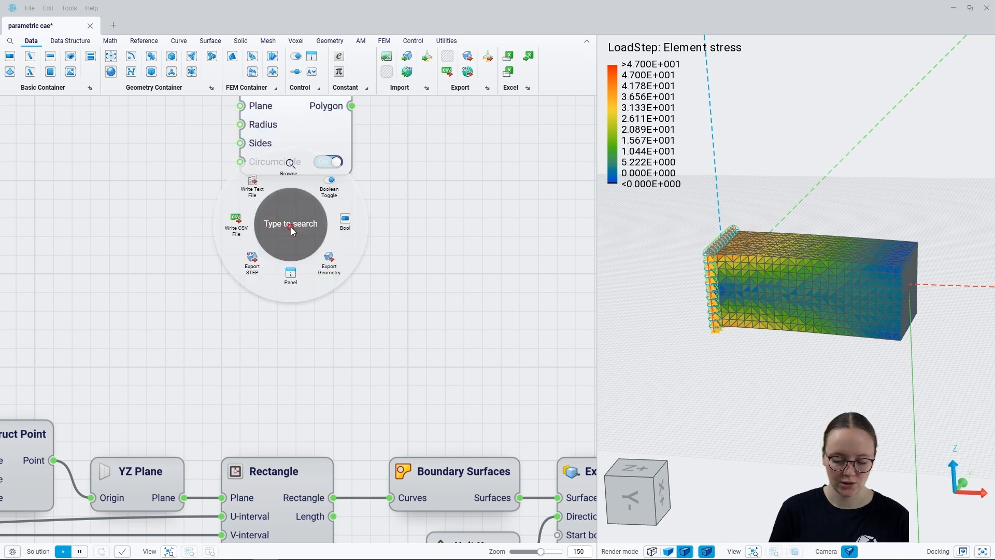
text(circle)
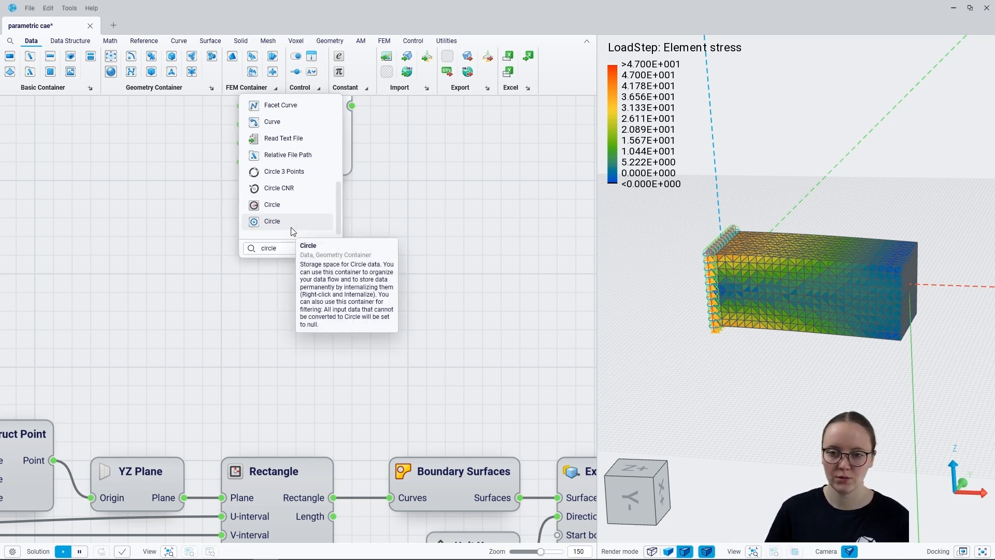
click(292, 207)
drag(312, 237, 314, 216)
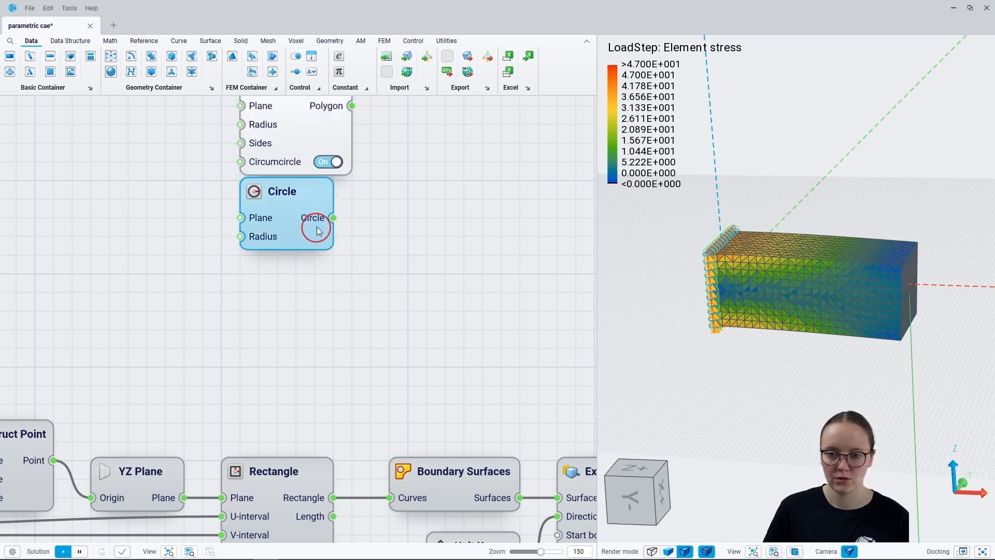
- Add an Ellipse curve component with two radius inputs directly below the Circle component
click(269, 287)
right_click(270, 287)
text(ellip)
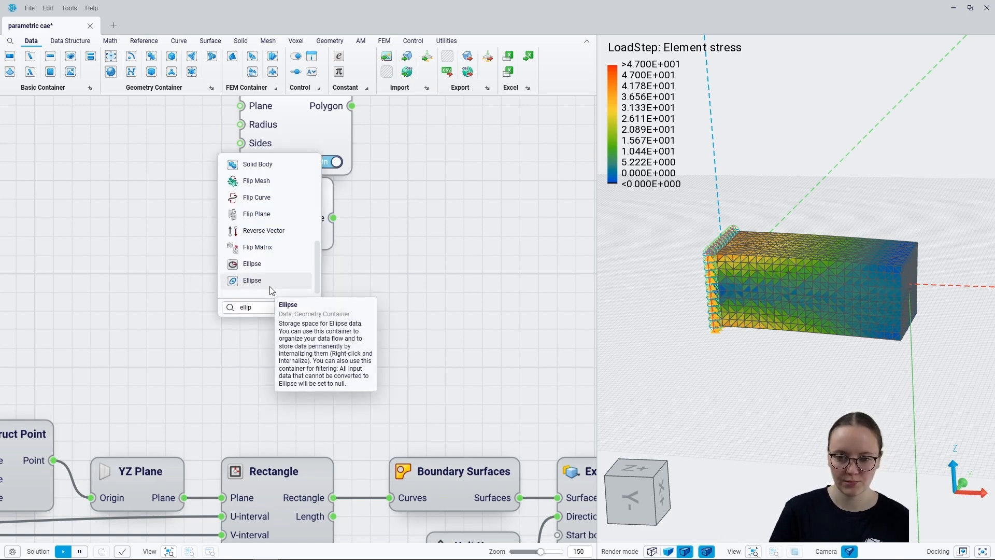
click(253, 263)
click(278, 273)
- Hide the preview of the meshed beam with its stress results, loads and supports in the 3D view
scroll(349, 318, down, 2)
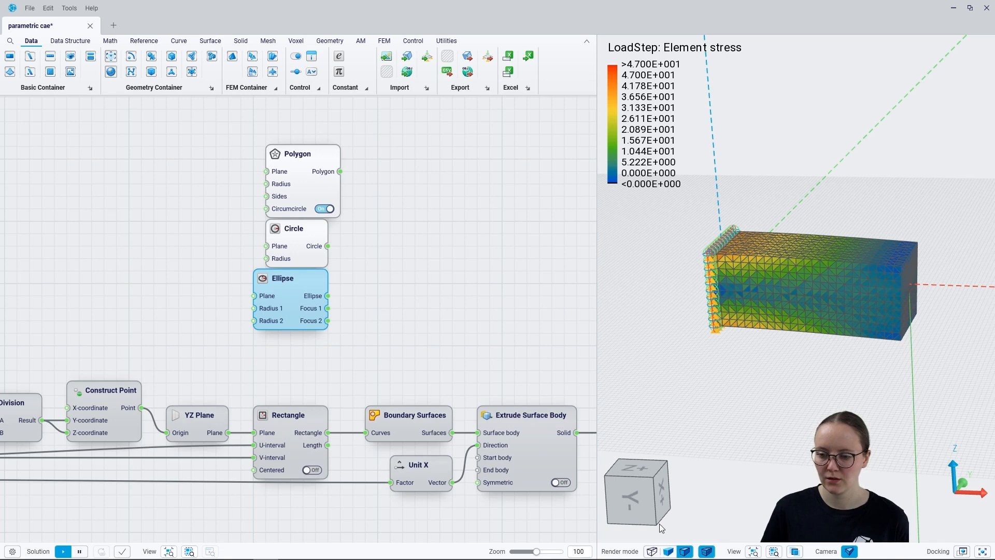
drag(152, 352, 302, 315)
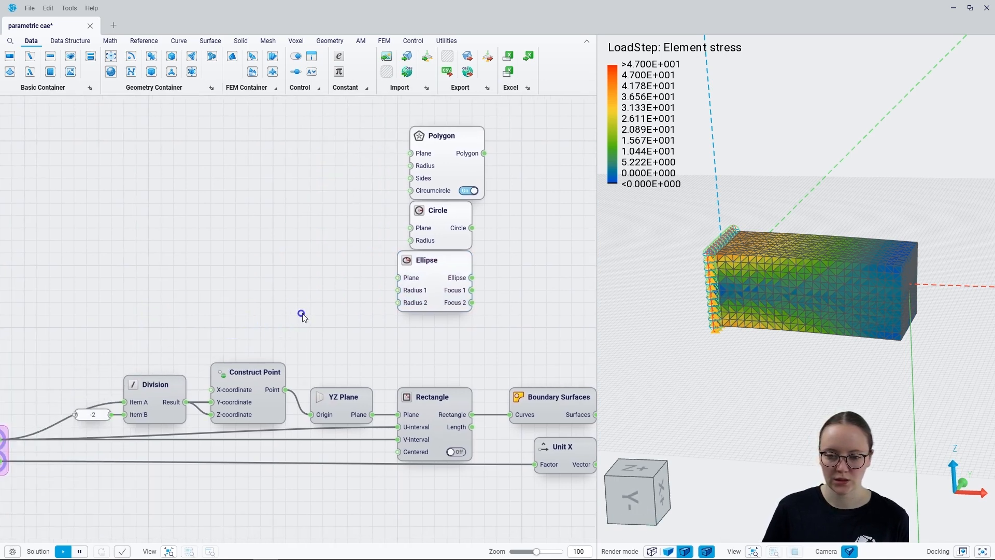
click(772, 169)
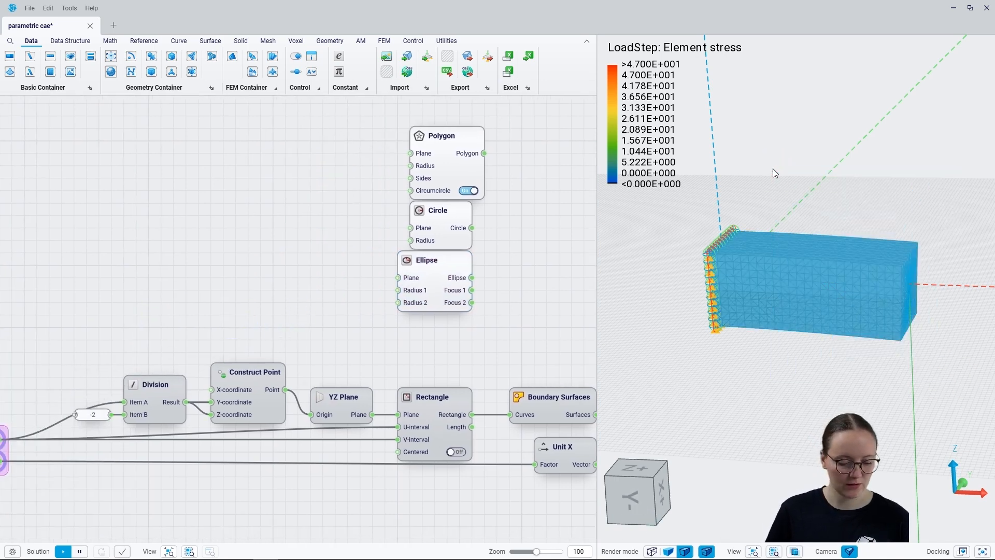
key(ctrl+q)
click(511, 328)
click(725, 283)
scroll(701, 272, up, 10)
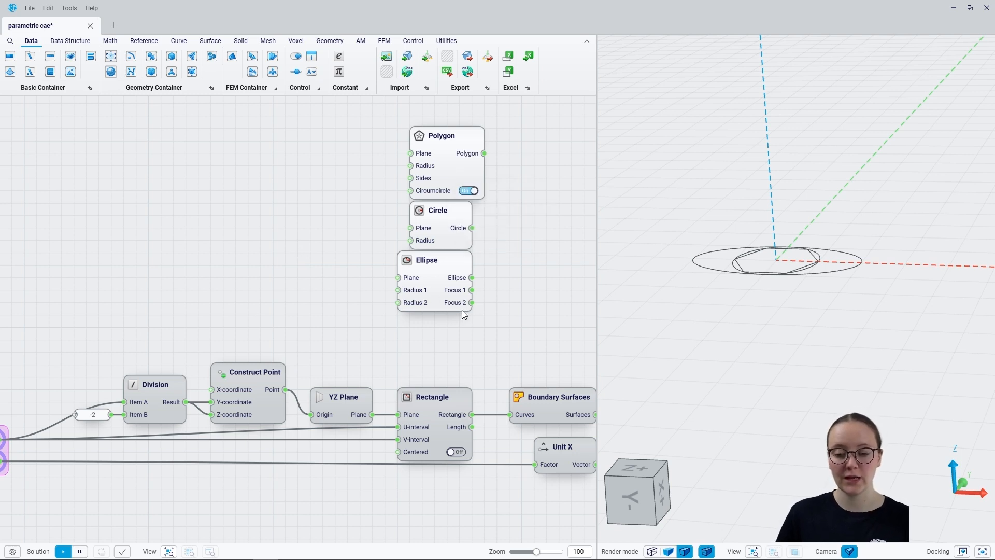
- Turn on the preview of the Rectangle component
click(419, 421)
key(ctrl+q)
mouse_move(816, 303)
right_down()
mouse_move(791, 315)
mouse_move(841, 314)
mouse_move(829, 312)
right_up()
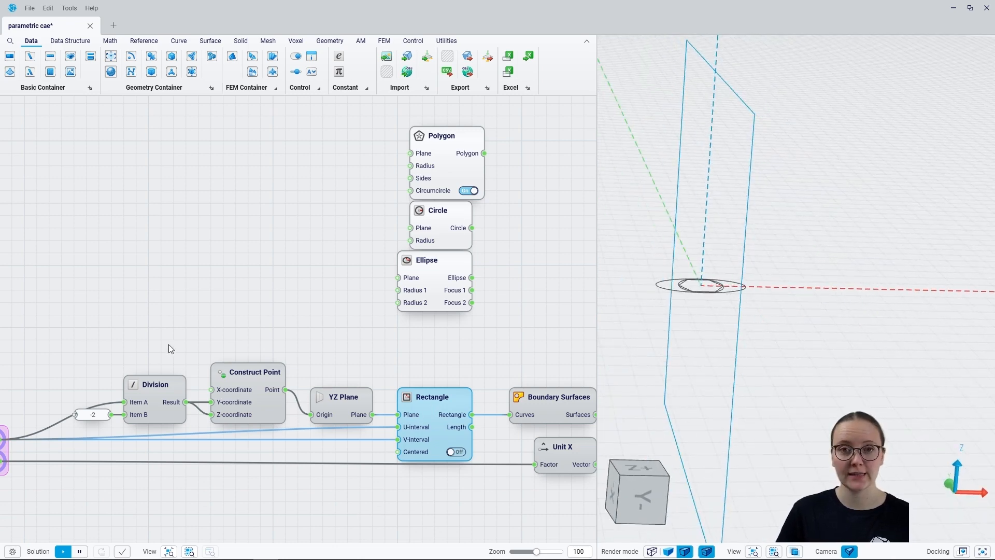
- Delete the Division and Construct Point components with their -2 input ahead of the YZ Plane, and switch Centered on for the Rectangle
drag(60, 346, 291, 440)
key(Delete)
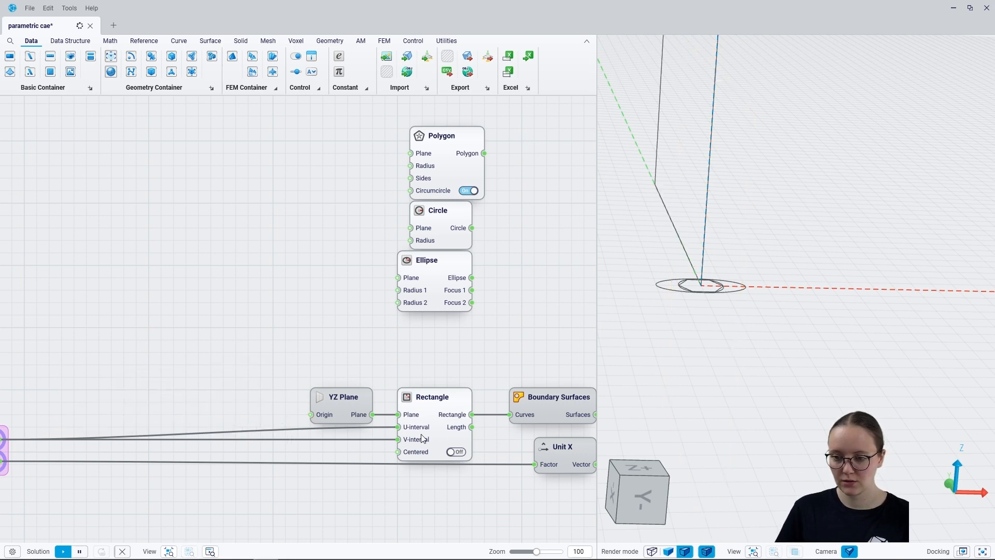
click(456, 451)
click(350, 536)
scroll(782, 500, down, 1)
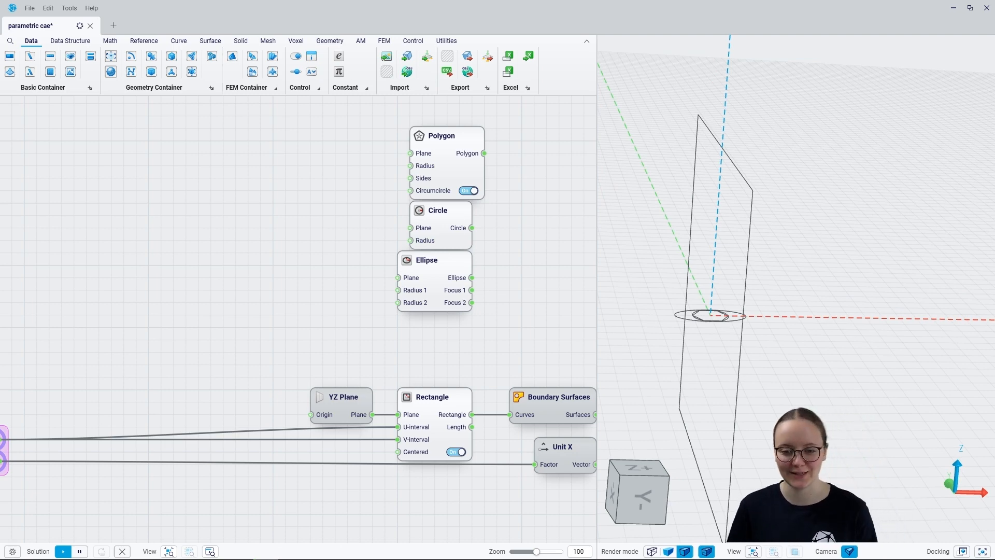
- Connect the YZ Plane output to the Plane inputs of the Ellipse, Circle and Polygon components
drag(380, 382, 398, 278)
drag(410, 227, 409, 154)
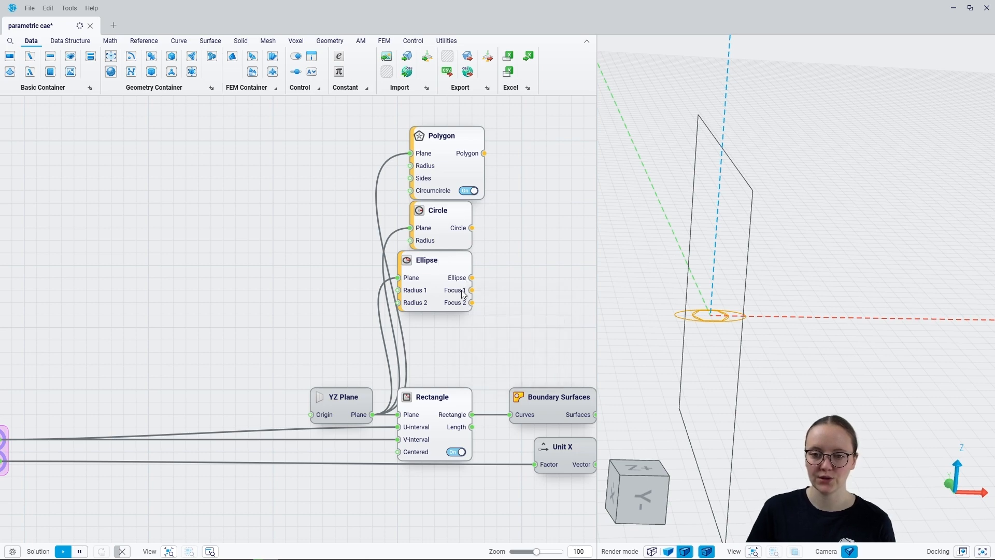
scroll(717, 335, up, 4)
scroll(745, 270, down, 5)
- Connect the Interval slider to the Polygon's Radius, the Circle's Radius and the Ellipse's Radius 1
right_drag(338, 216, 407, 213)
right_drag(188, 388, 267, 359)
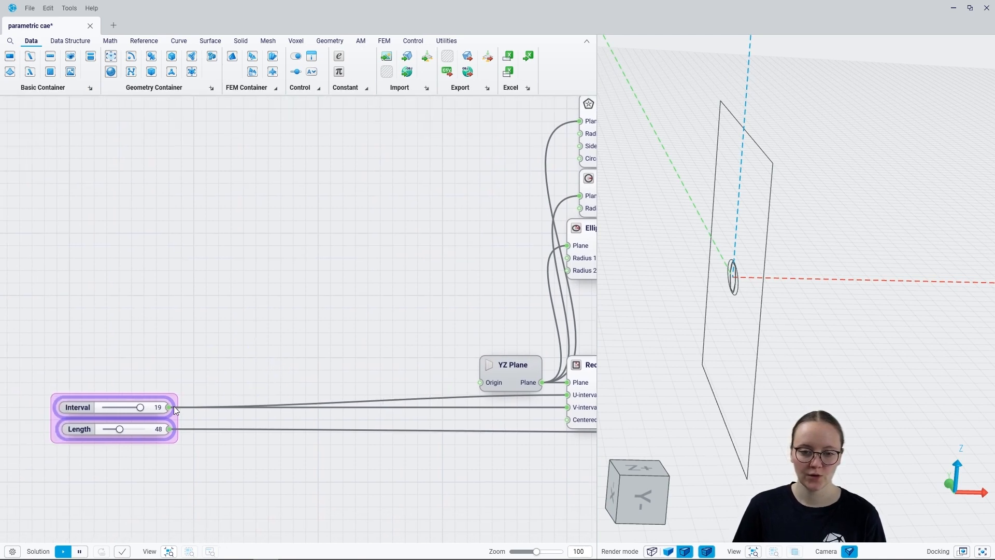
drag(173, 406, 450, 140)
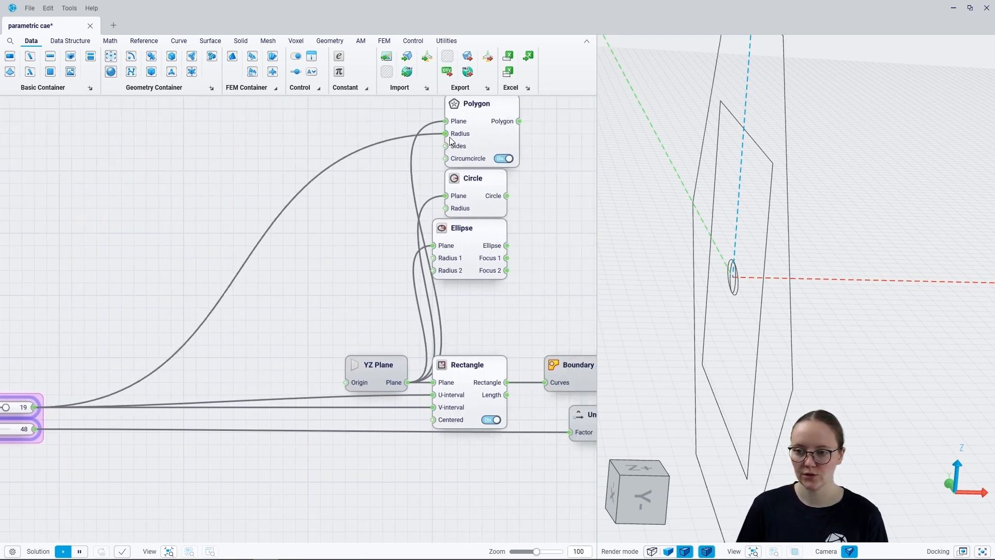
drag(445, 207, 435, 262)
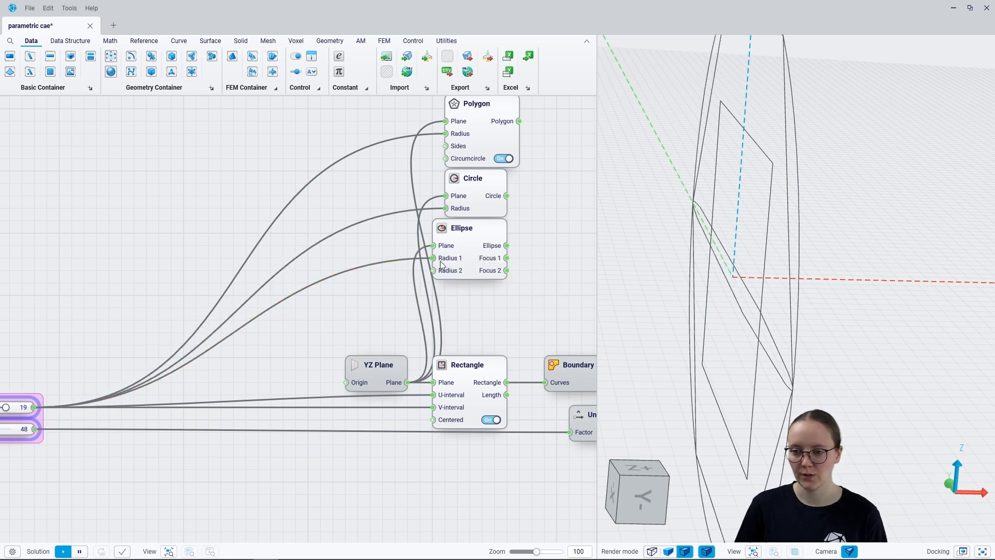
scroll(734, 294, up, 5)
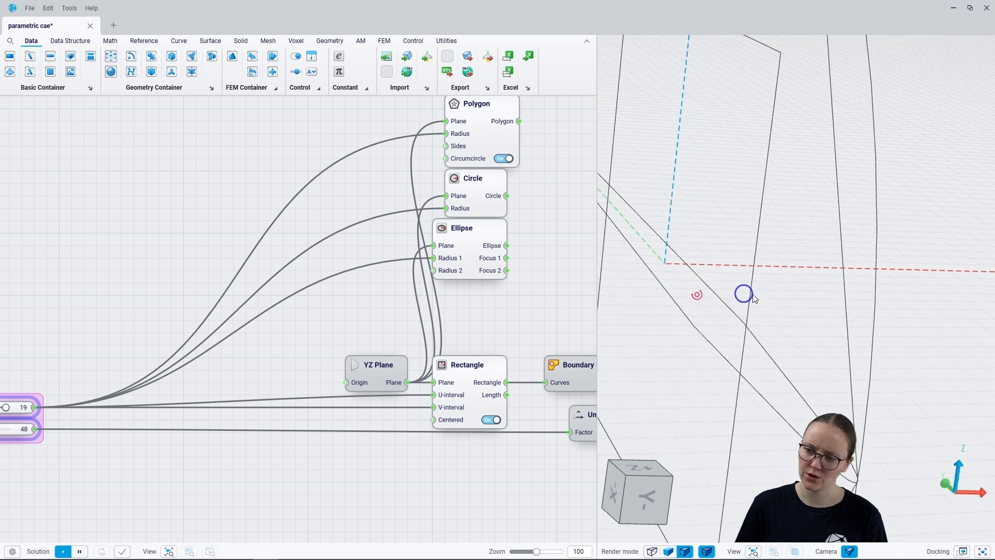
middle_drag(757, 294, 721, 298)
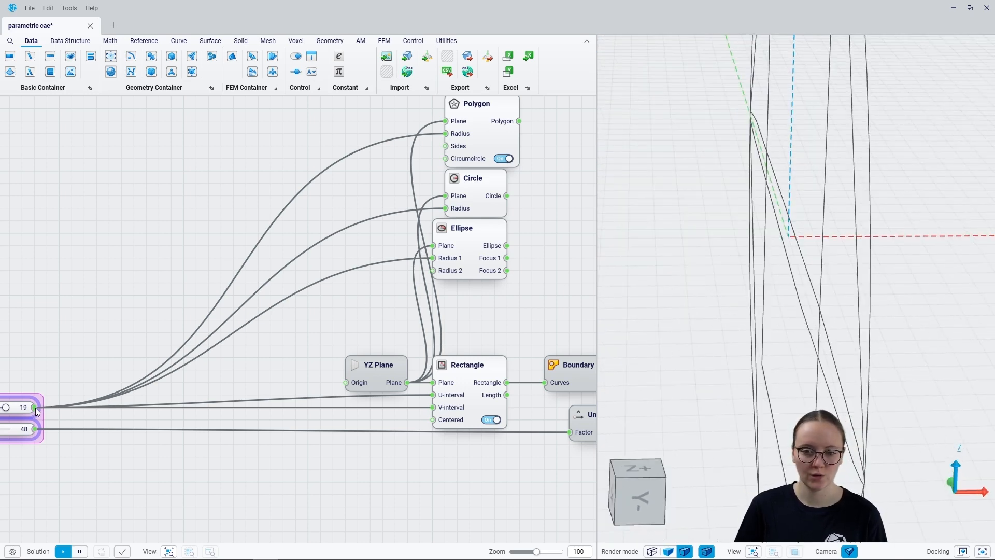
- Divide the Interval slider's value by 2 with a Division component and connect the result to the Ellipse's Radius 2
drag(35, 408, 86, 242)
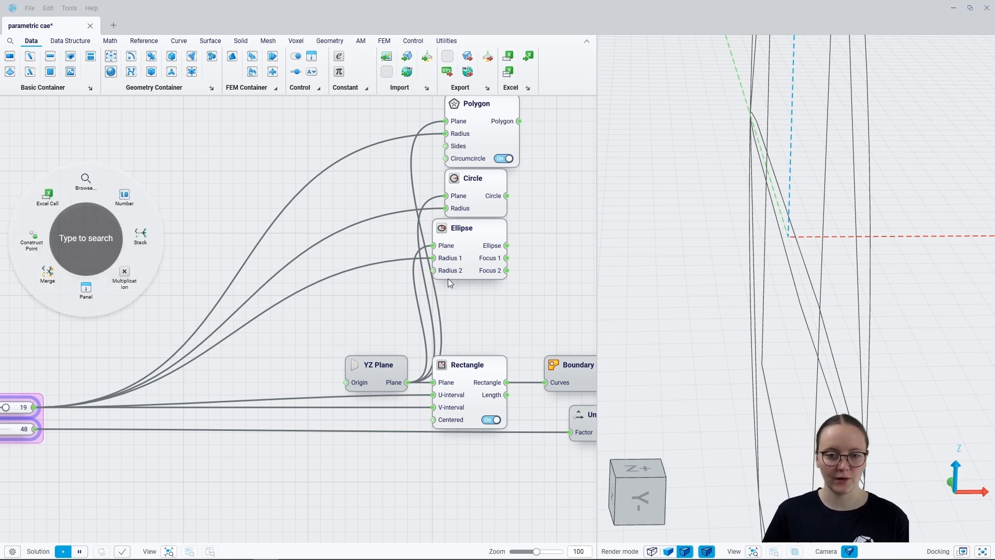
text(/2)
click(335, 293)
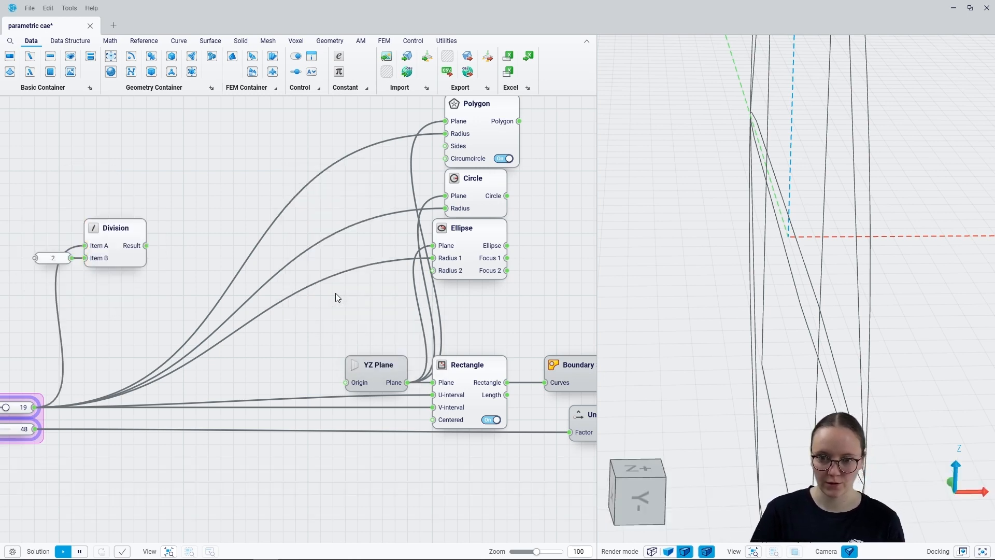
drag(147, 245, 434, 270)
right_drag(778, 252, 831, 272)
click(615, 494)
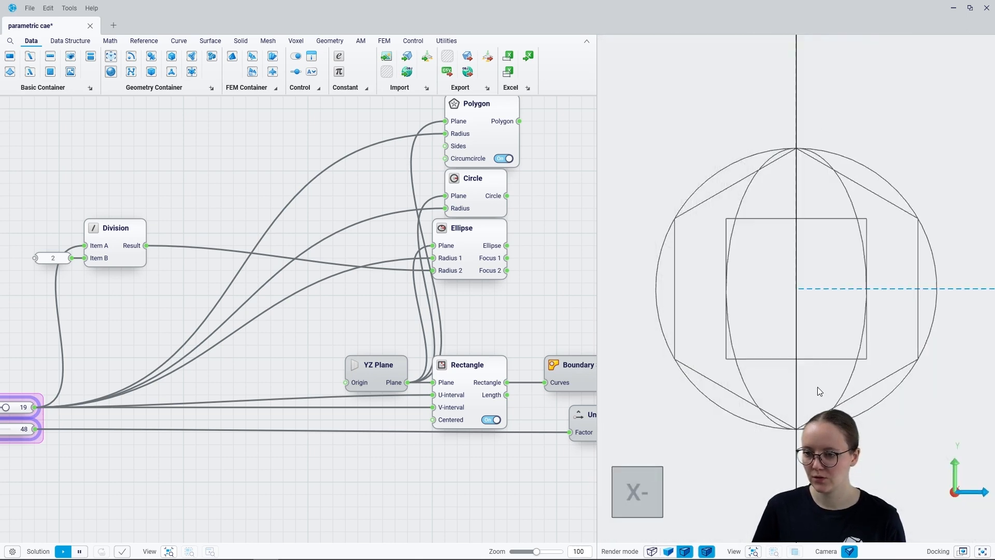
click(495, 304)
- Add a Stream Filter component beside the profile components and extend it with Input 2 and Input 3
right_drag(496, 303, 293, 349)
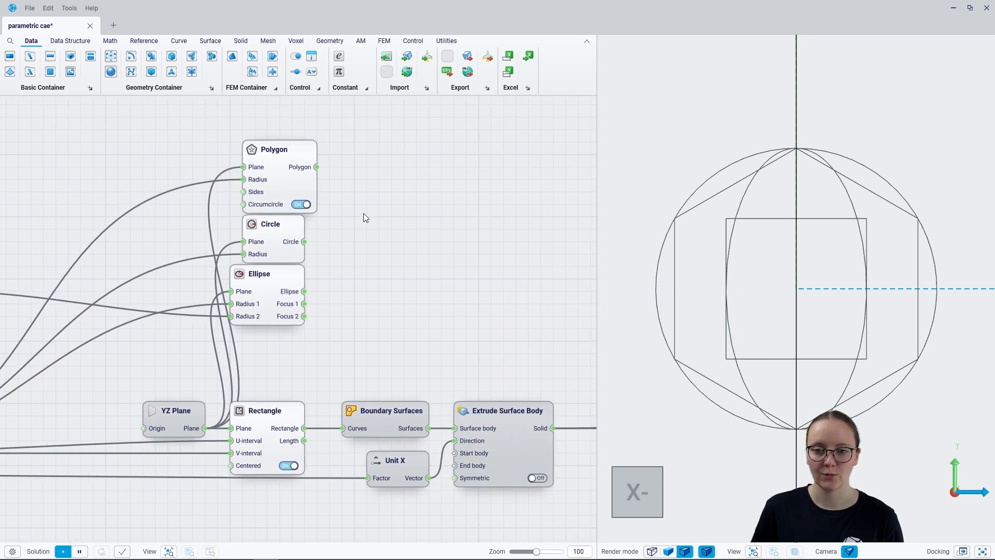
click(380, 211)
double_click(380, 212)
text(stream fil)
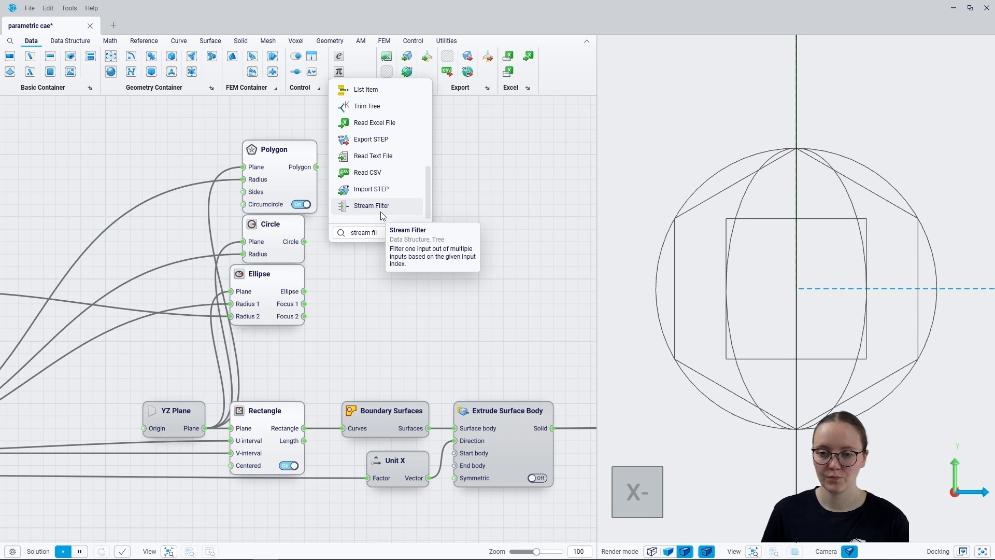
click(380, 212)
scroll(355, 236, up, 1)
click(318, 240)
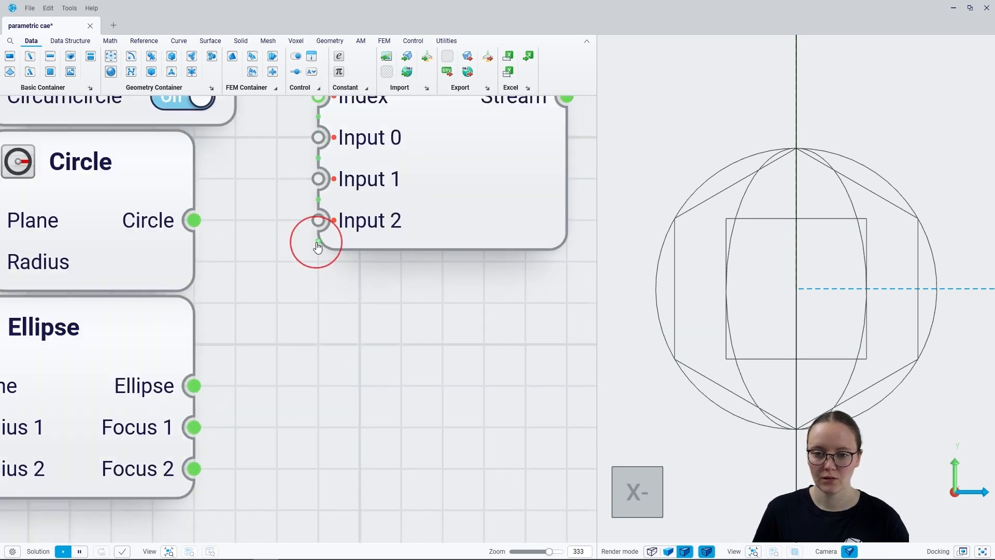
click(318, 240)
- Connect the Polygon, Circle, Ellipse and Rectangle outputs to Inputs 0 to 3 of the Stream Filter, and move the filter away from them
scroll(415, 312, down, 6)
drag(361, 197, 386, 259)
drag(386, 272, 348, 321)
drag(348, 458, 387, 284)
drag(426, 232, 550, 220)
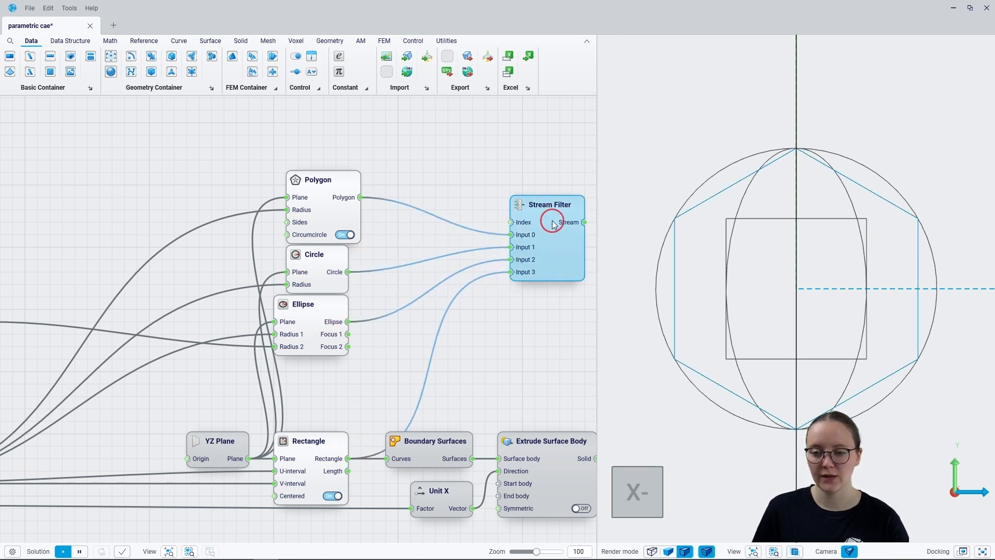
- Attach an integer number slider ranging from 0 to 3 to the Stream Filter's Index input
mouse_move(522, 222)
right_drag(518, 292, 337, 297)
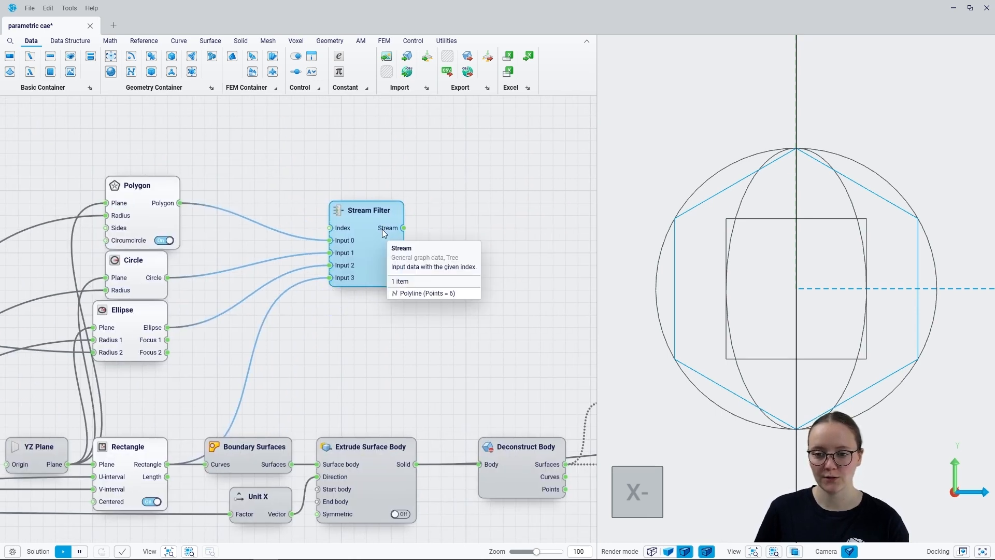
drag(329, 228, 294, 179)
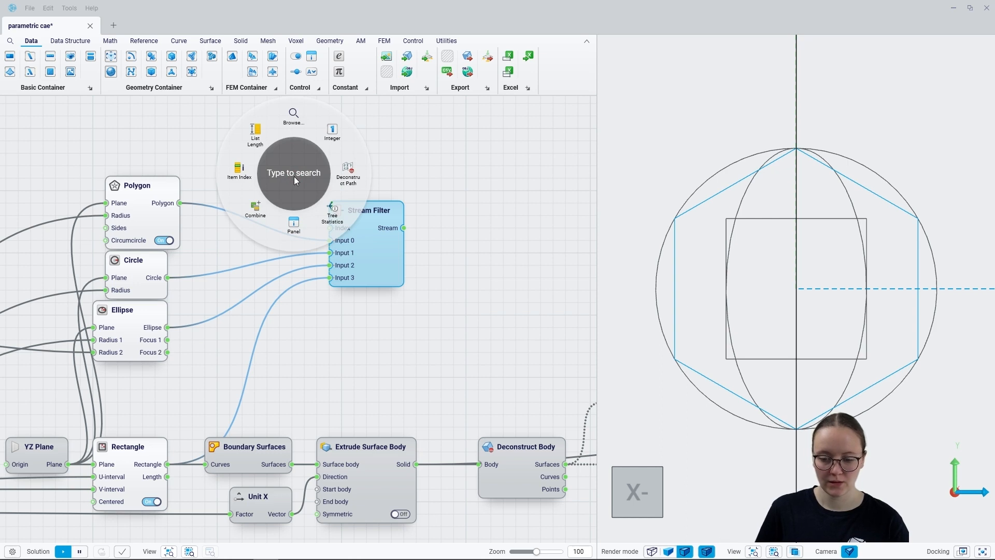
text(0)
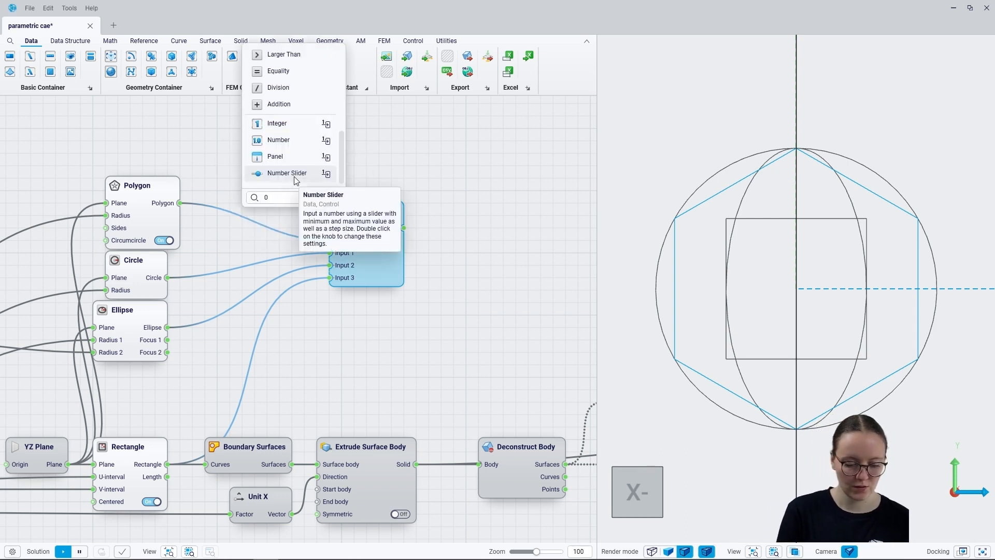
text(<0)
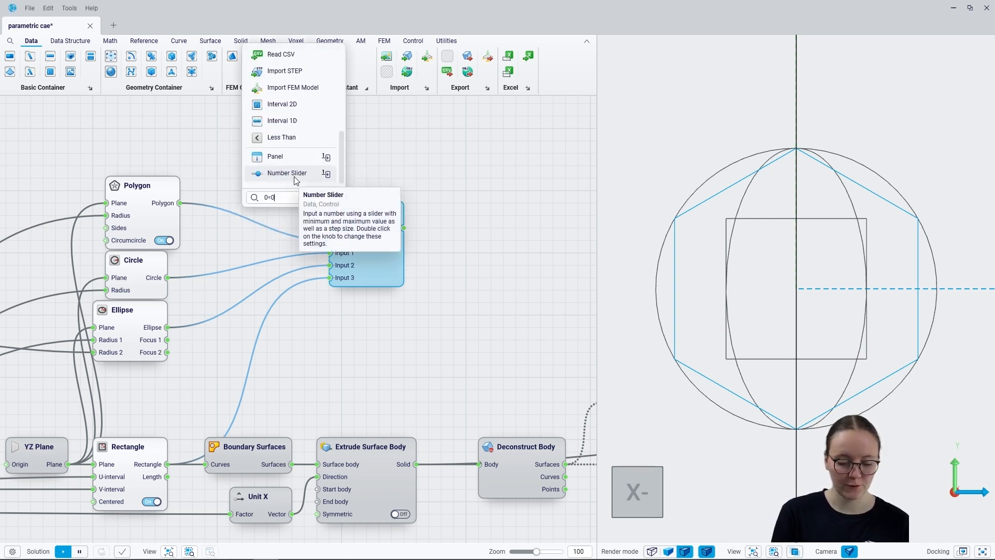
text(3)
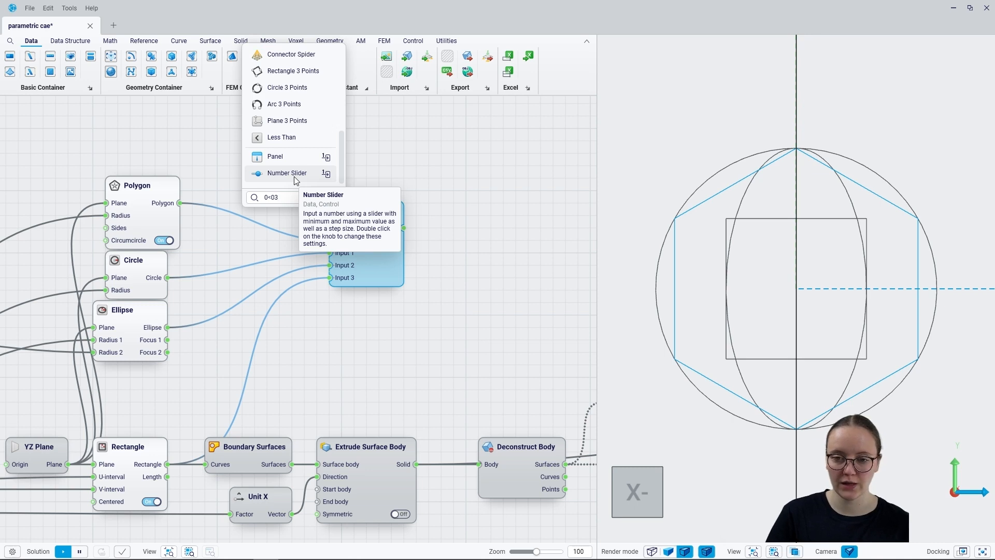
key(Return)
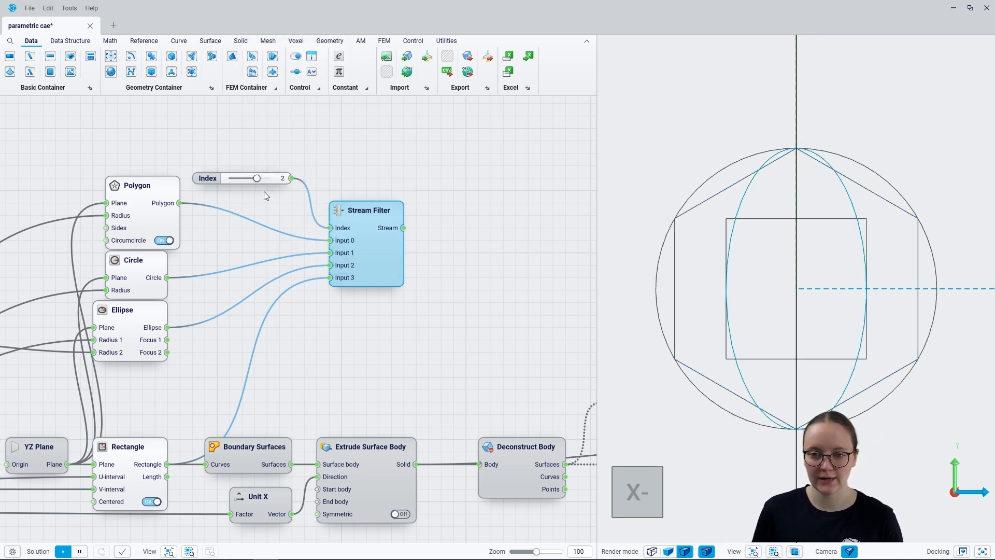
mouse_move(257, 179)
mouse_down()
mouse_move(272, 184)
mouse_move(258, 186)
mouse_up()
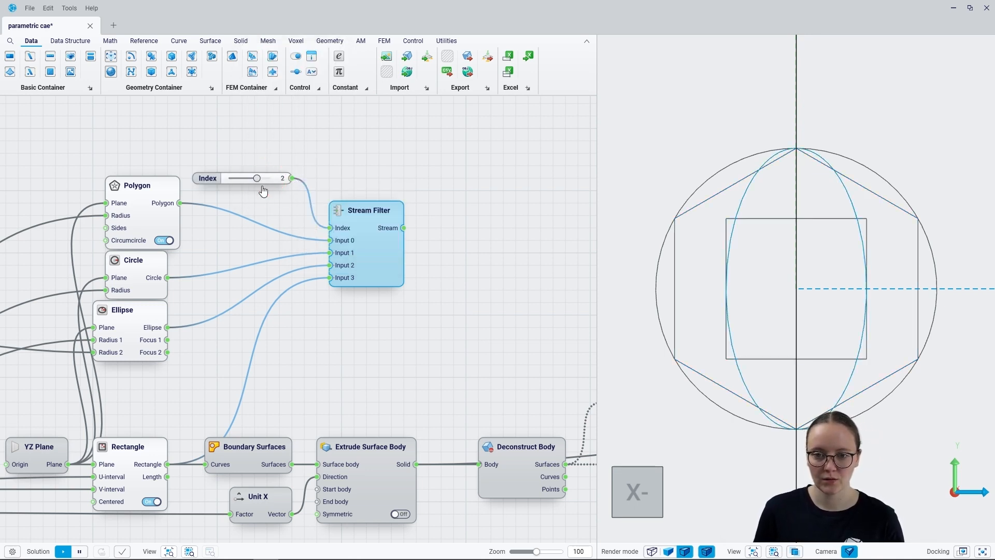
- Check the Stream Filter's output in a temporary panel while setting the Index slider to 1, and delete the panel
drag(404, 228, 435, 223)
click(443, 287)
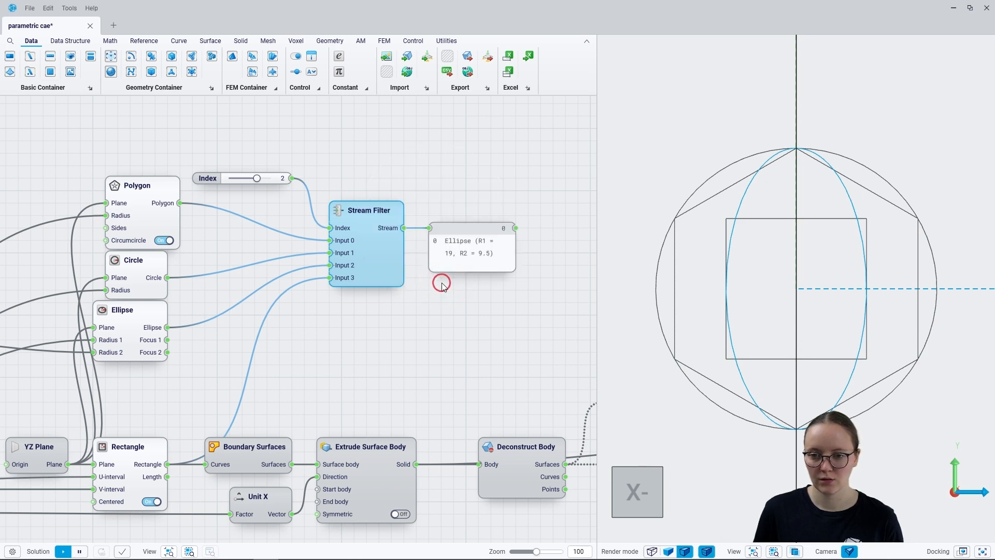
drag(258, 179, 242, 198)
click(509, 342)
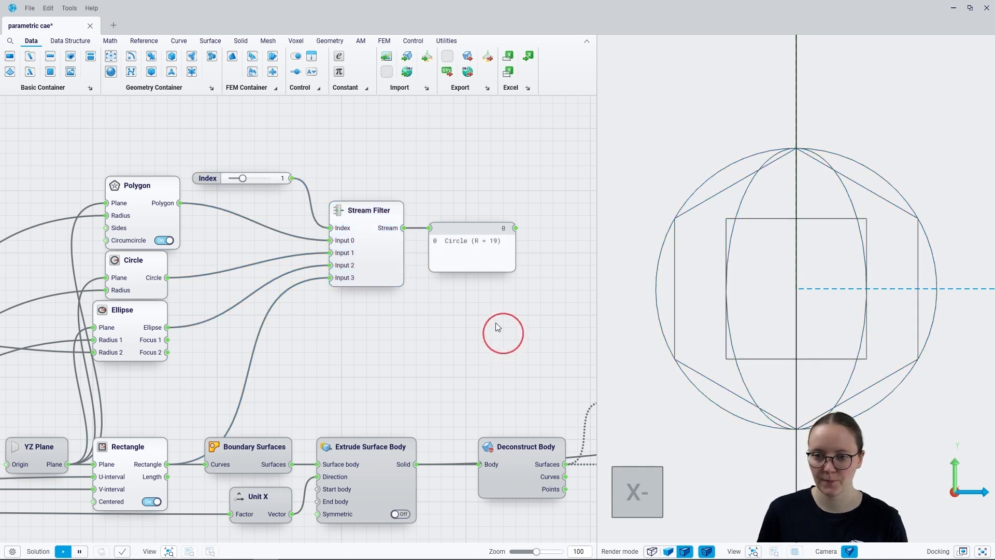
click(463, 232)
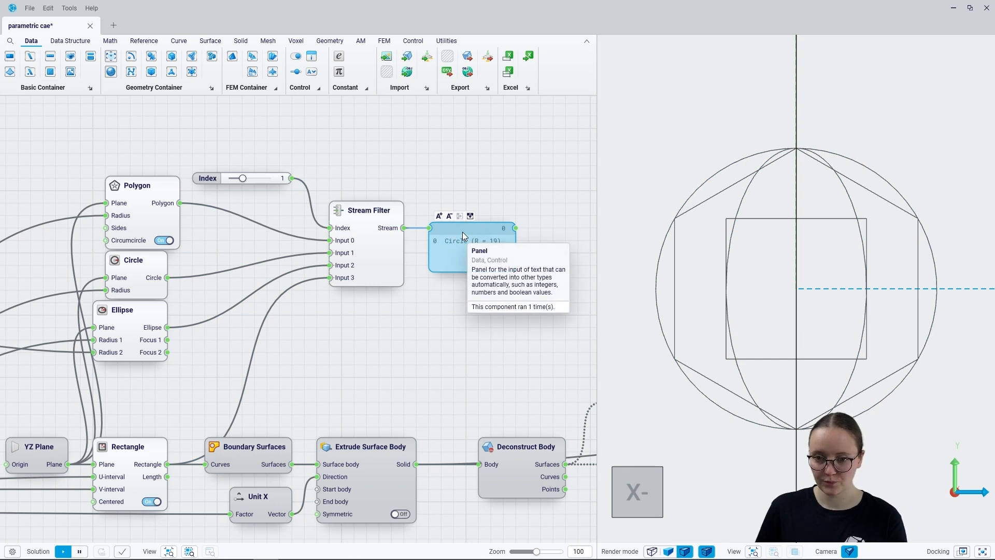
key(Delete)
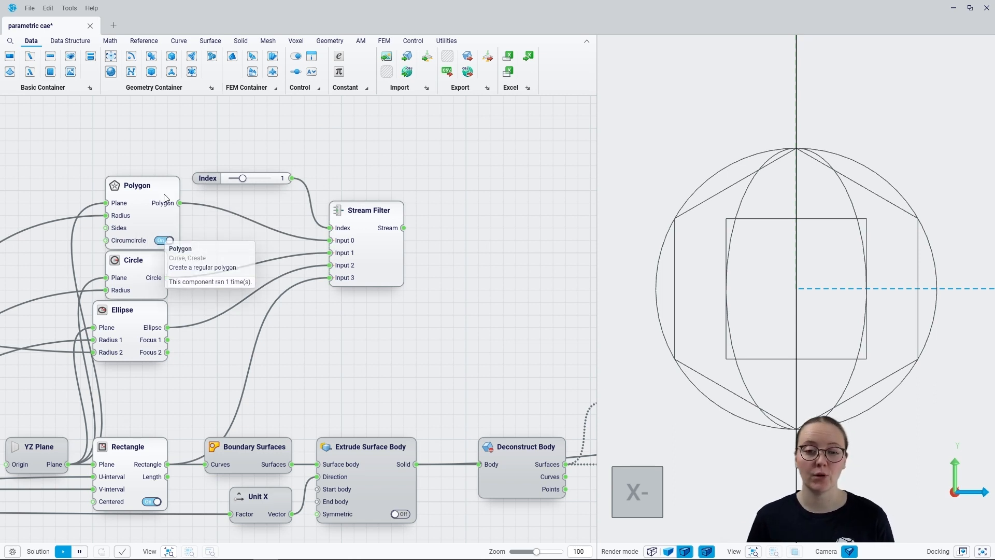
- Link the Index slider to Parameter Setup 1
right_click(211, 180)
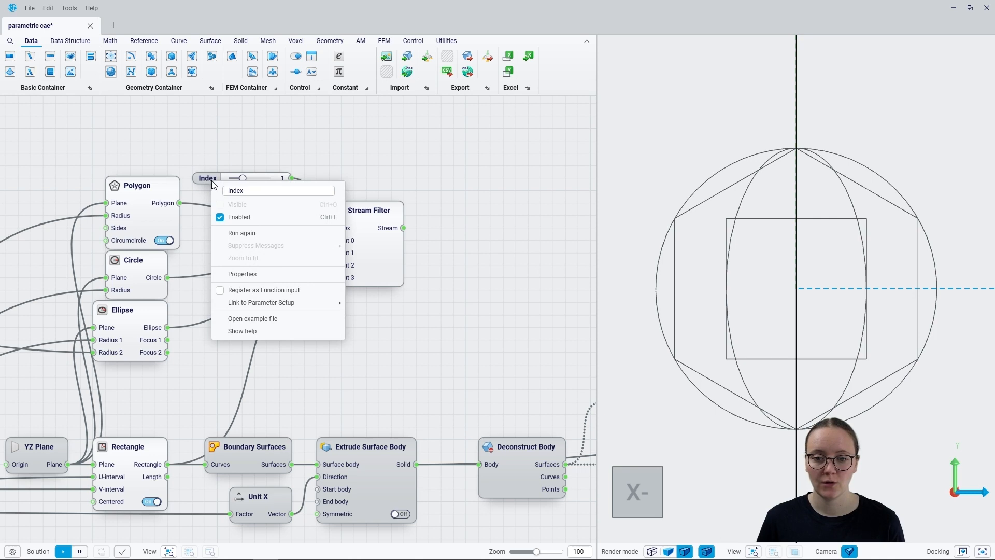
click(257, 303)
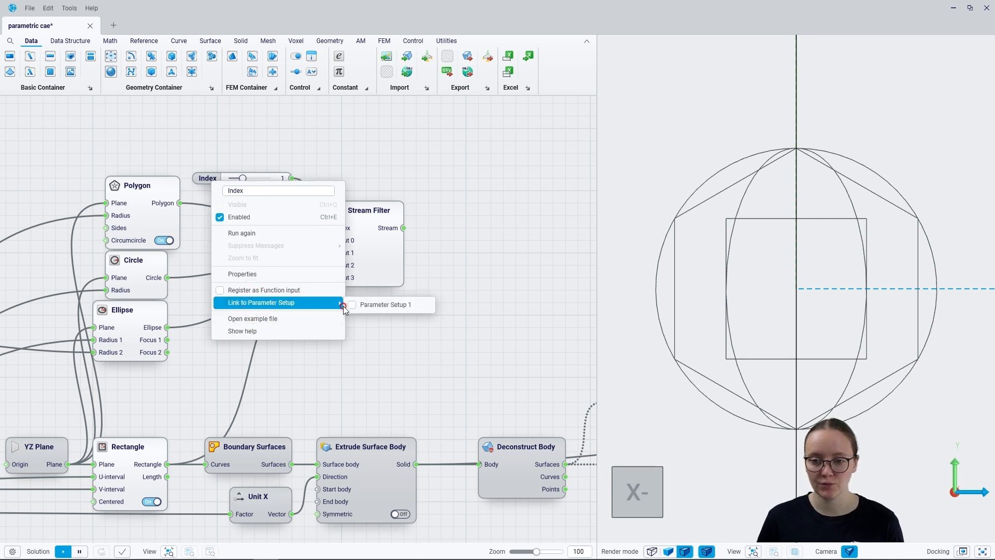
click(350, 309)
click(351, 308)
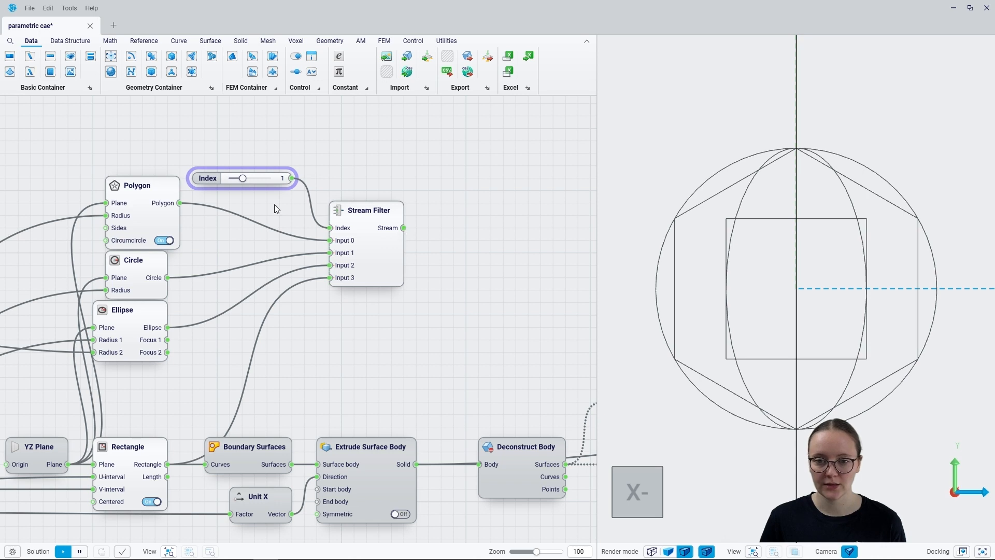
click(242, 178)
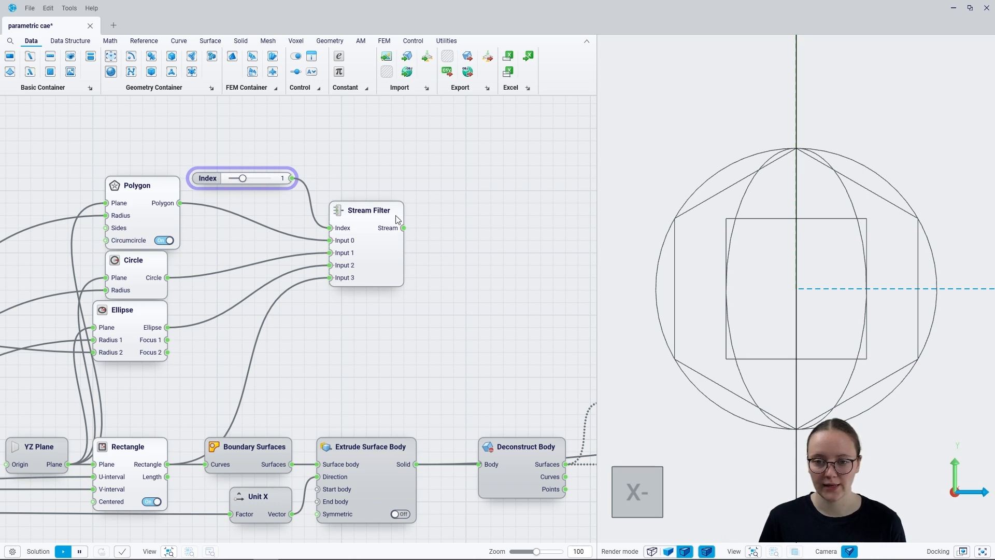
- Feed the Stream output into the Curves input of Boundary Surfaces, and rearrange the profile components with the Stream Filter between Rectangle and Boundary Surfaces
drag(404, 228, 207, 471)
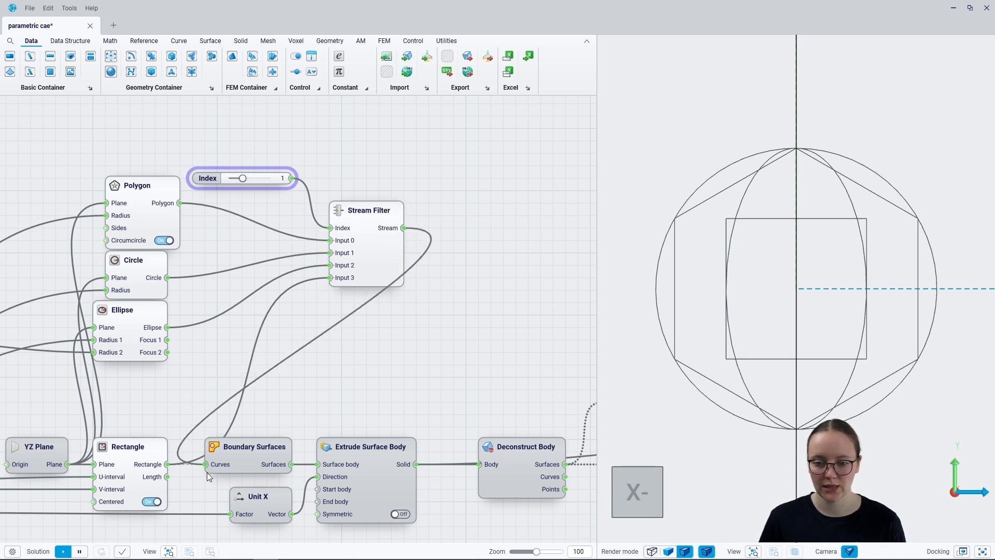
right_drag(374, 307, 468, 293)
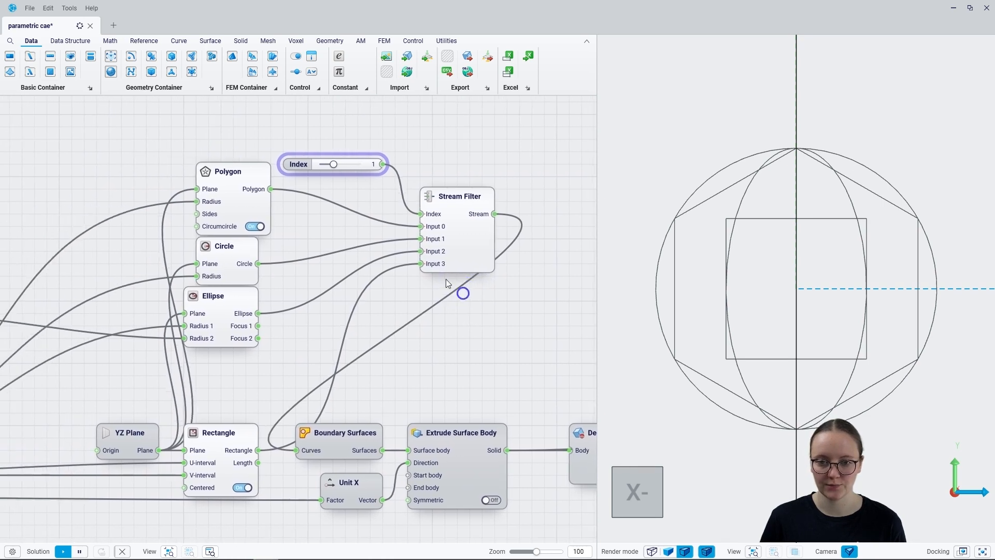
drag(130, 140, 541, 351)
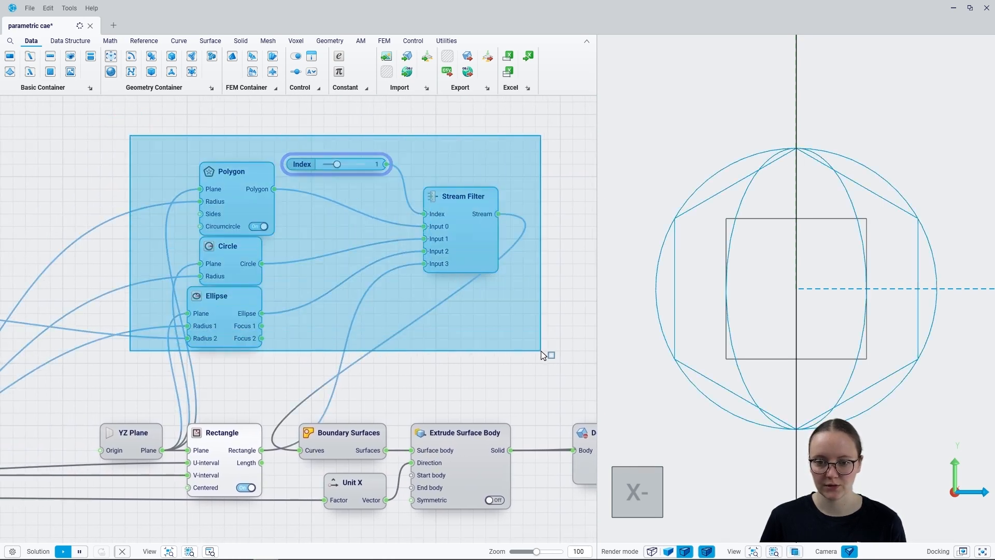
drag(462, 245, 250, 246)
right_drag(187, 477, 357, 448)
drag(307, 415, 58, 414)
drag(392, 417, 168, 416)
click(397, 419)
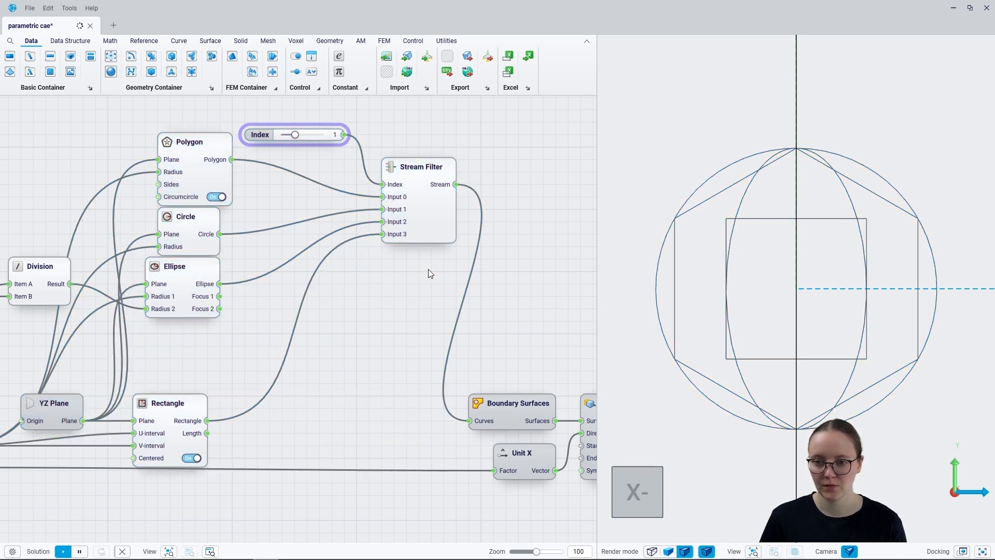
drag(437, 229, 382, 420)
click(455, 337)
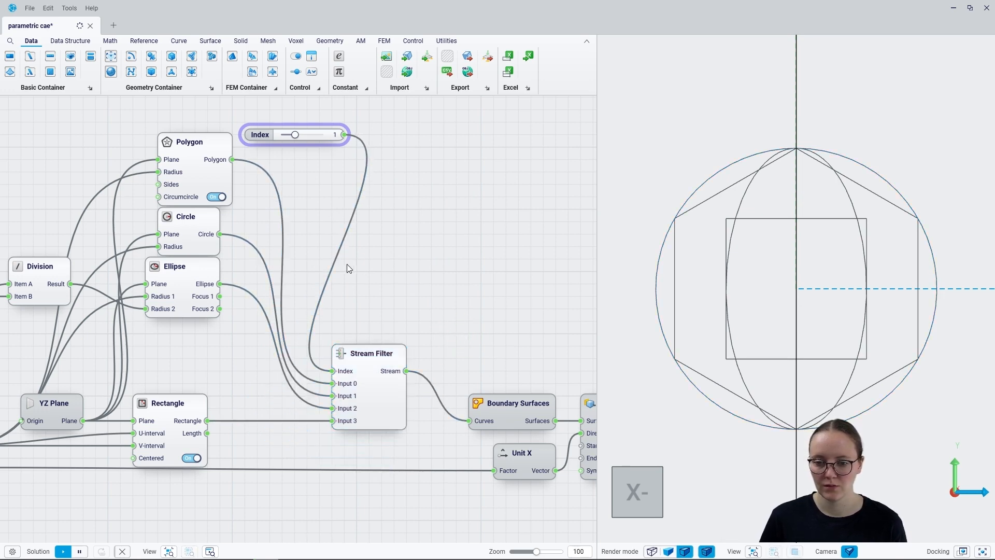
- Follow the recalculation to the OptiStruct Solver and hide the preview of all profile curves
scroll(349, 267, down, 5)
click(210, 551)
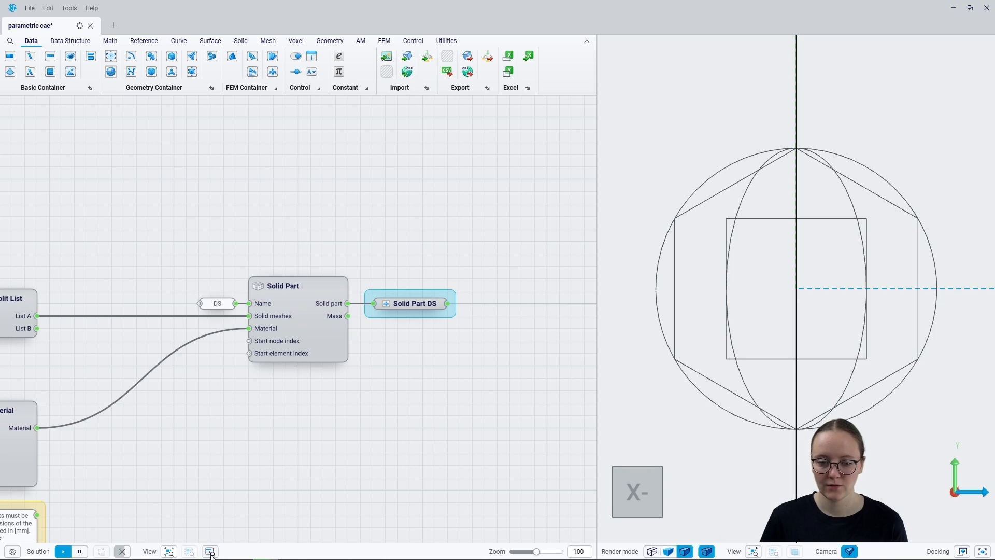
click(210, 550)
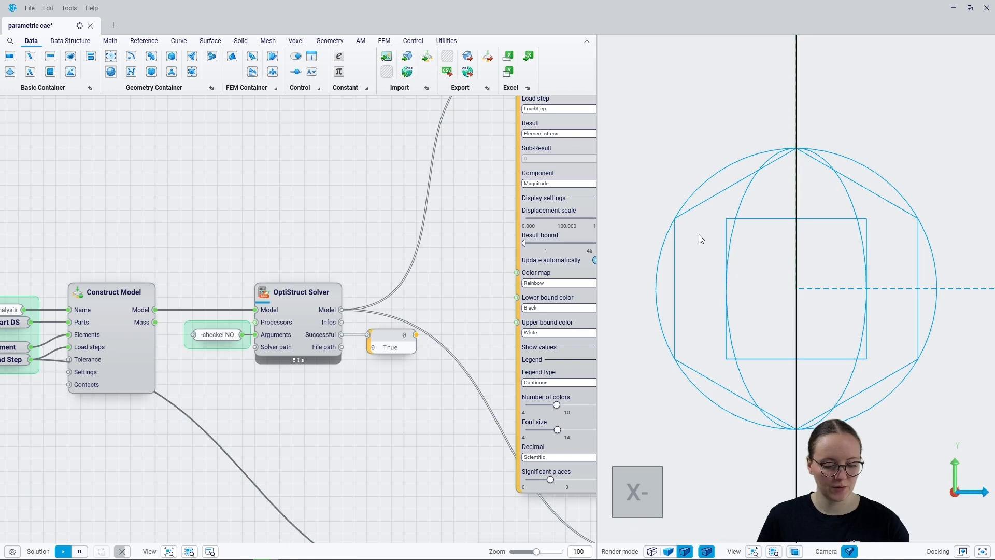
key(ctrl+q)
click(378, 176)
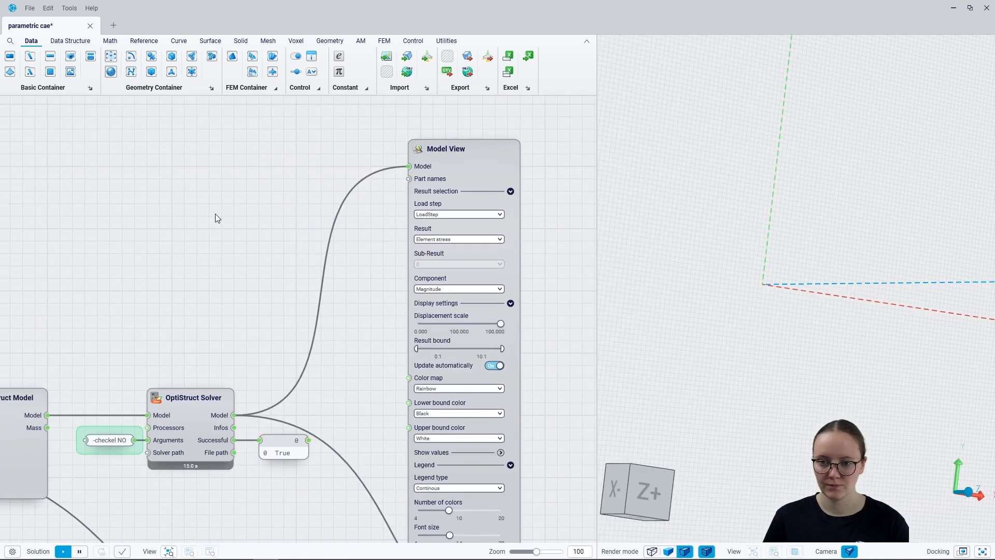
- Turn on the Model View preview and examine the element stress on the circular beam from several angles
click(505, 155)
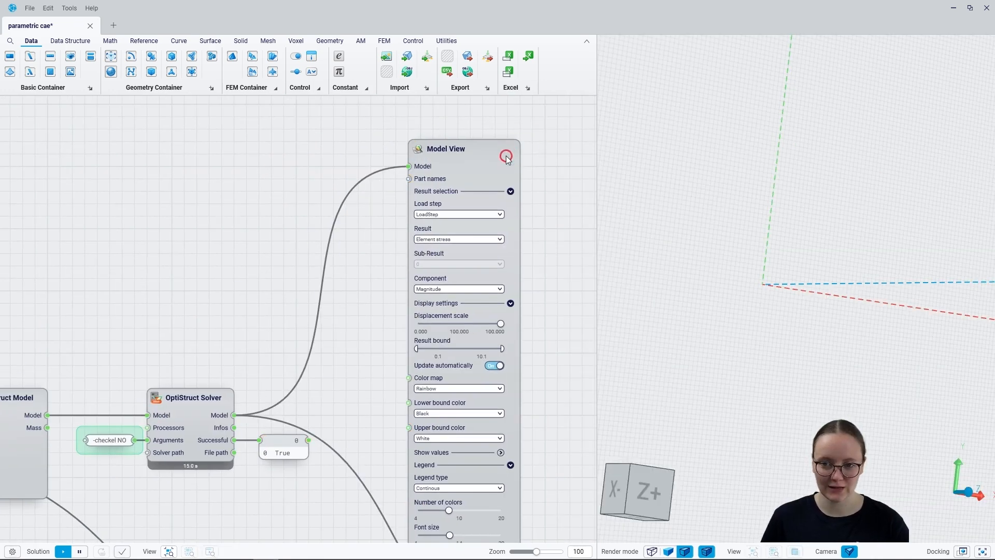
key(ctrl+q)
scroll(669, 192, down, 5)
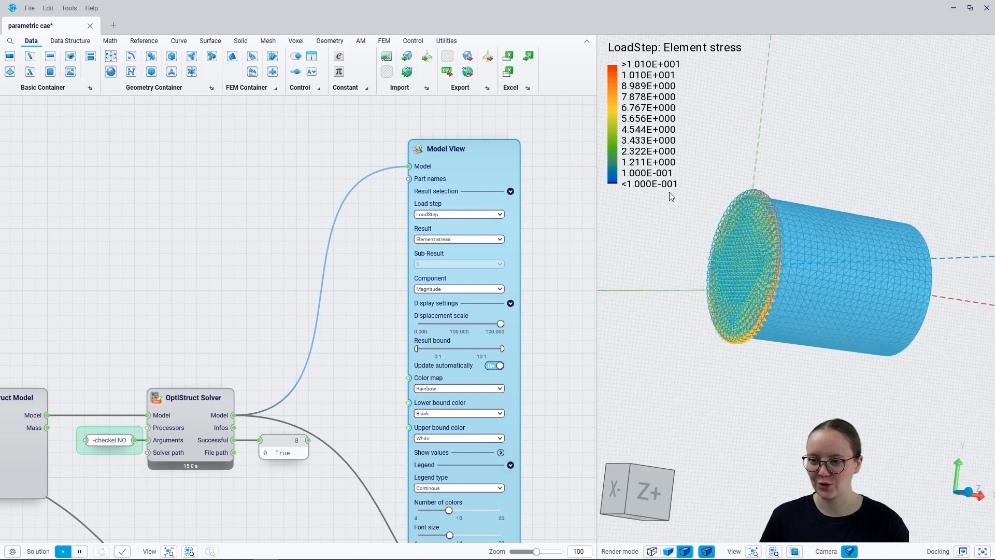
middle_drag(745, 245, 706, 316)
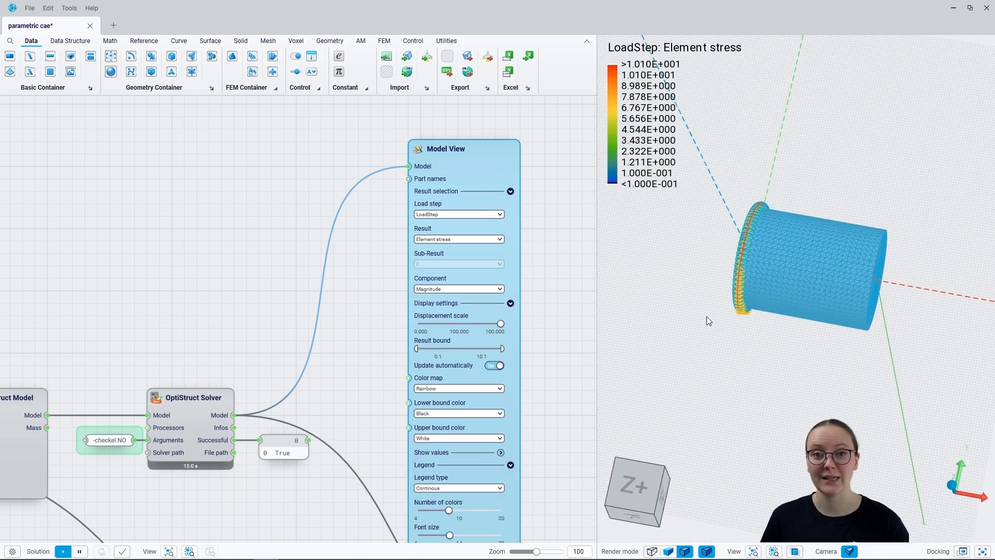
click(707, 316)
middle_drag(832, 310, 829, 282)
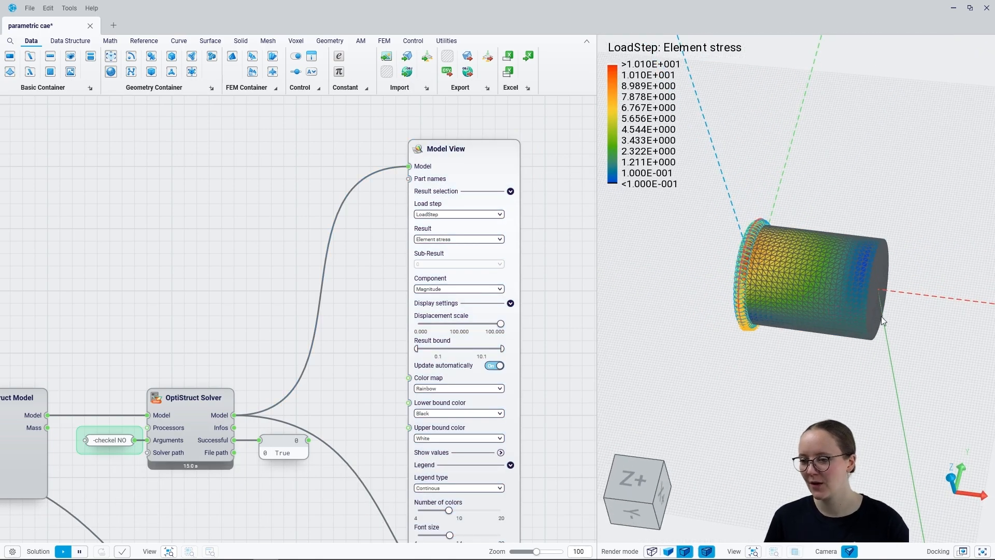
middle_drag(857, 288, 856, 287)
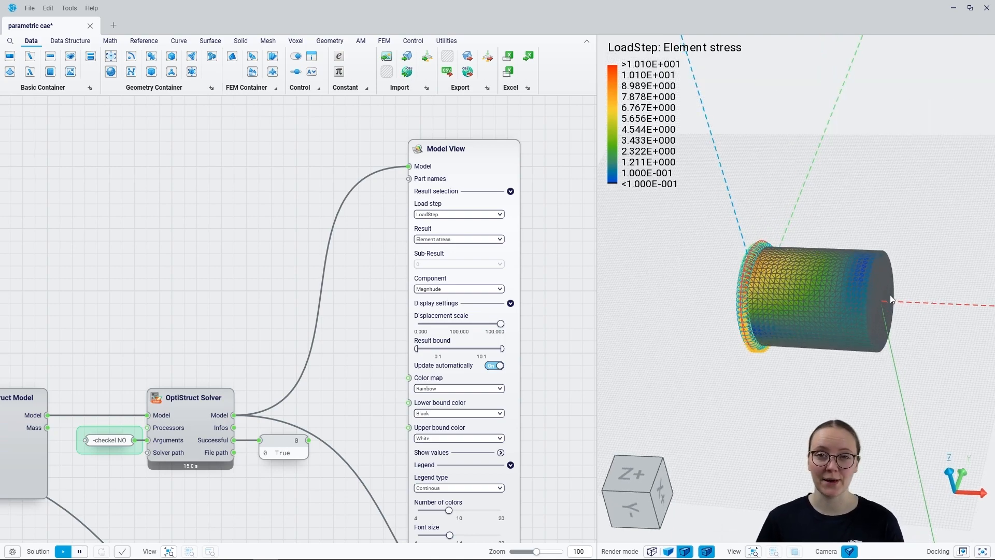
- Open the settings of Parameter Setup 1, review its parameters and responses including Index, and close them
scroll(393, 288, down, 10)
click(190, 266)
scroll(261, 303, up, 10)
click(219, 259)
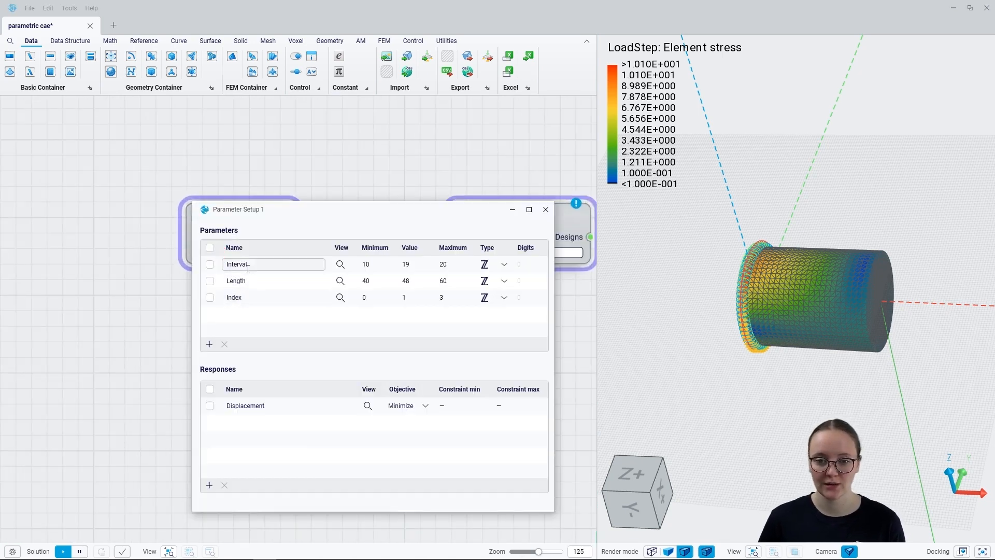
click(550, 210)
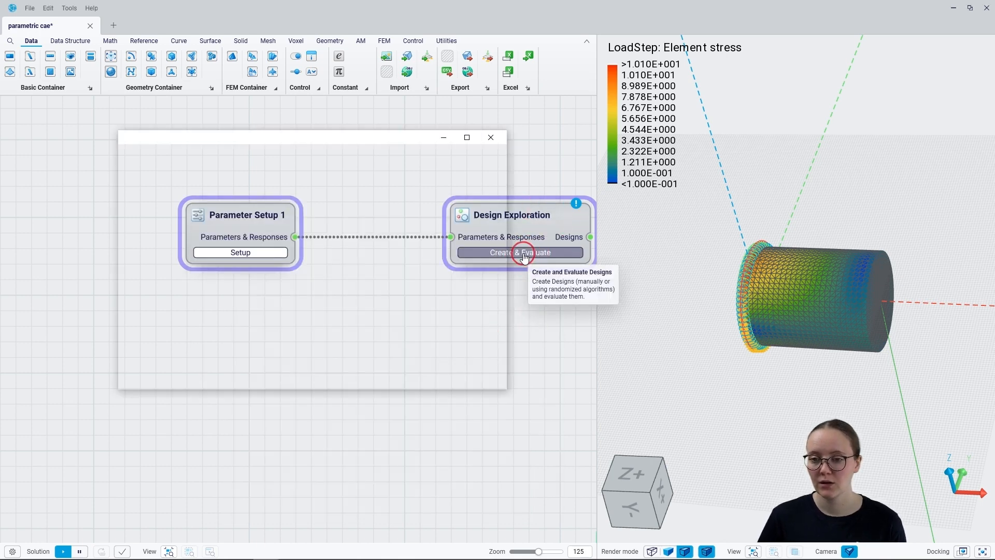
- Open the designs of the Design Exploration component and delete all existing designs
click(524, 254)
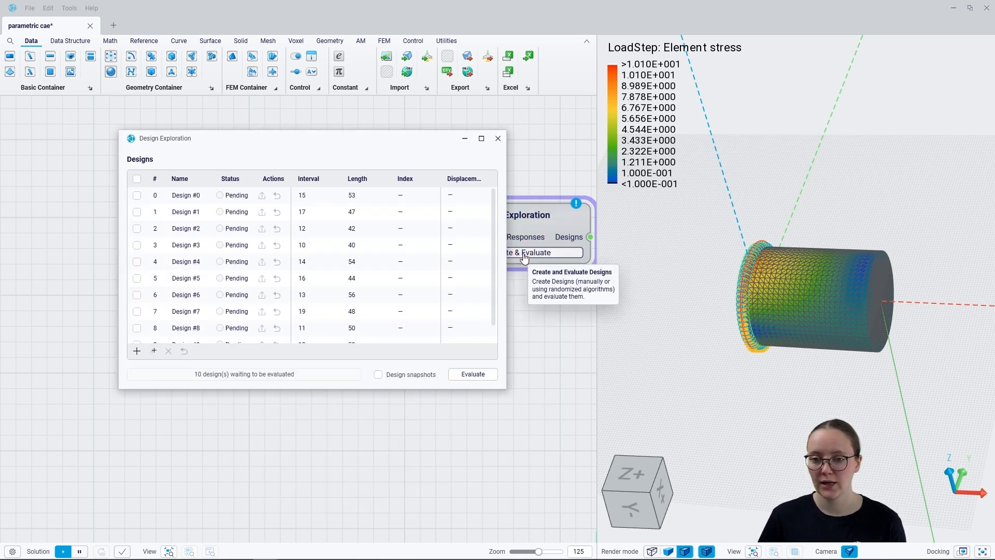
click(136, 179)
click(169, 352)
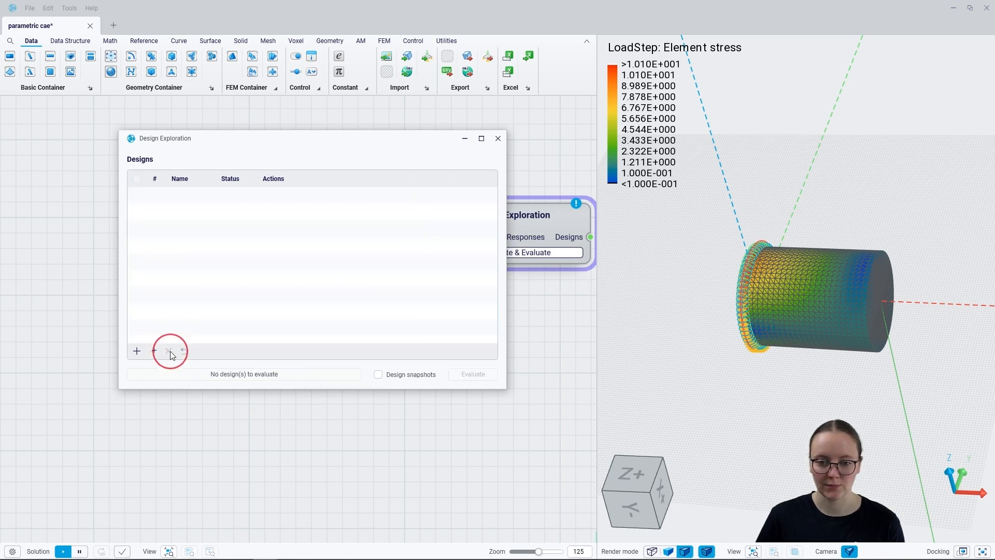
- Generate 10 designs with the Latin Hypercube algorithm and the name prefix "Design #"
click(153, 352)
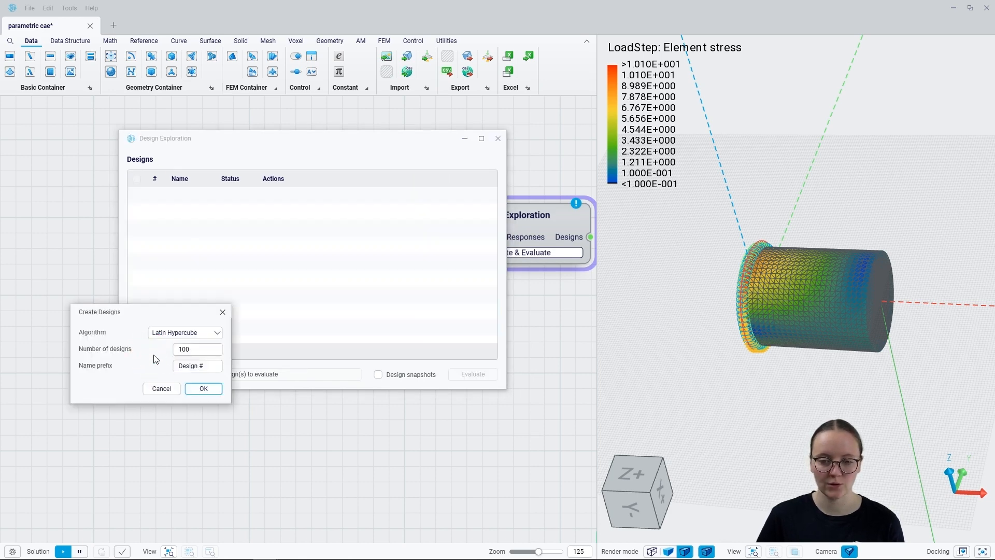
click(210, 351)
key(BackSpace)
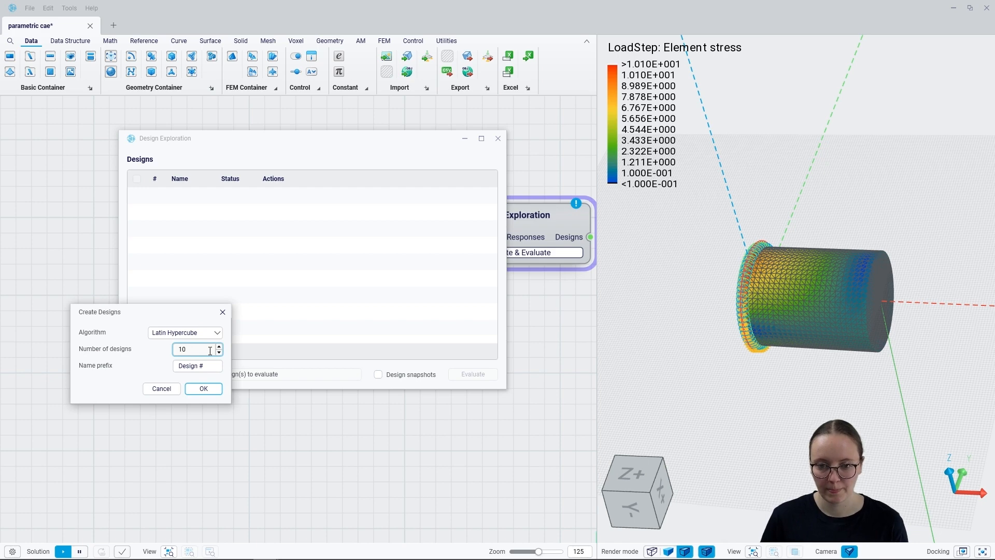
click(202, 389)
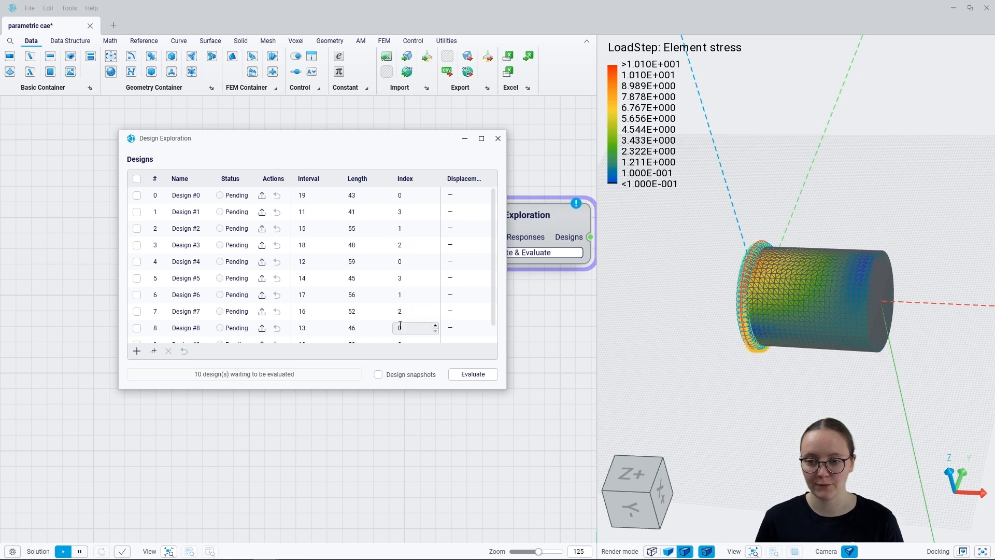
- Evaluate all ten generated designs in the Design Exploration and review their computed results
scroll(402, 244, down, 1)
scroll(403, 247, up, 1)
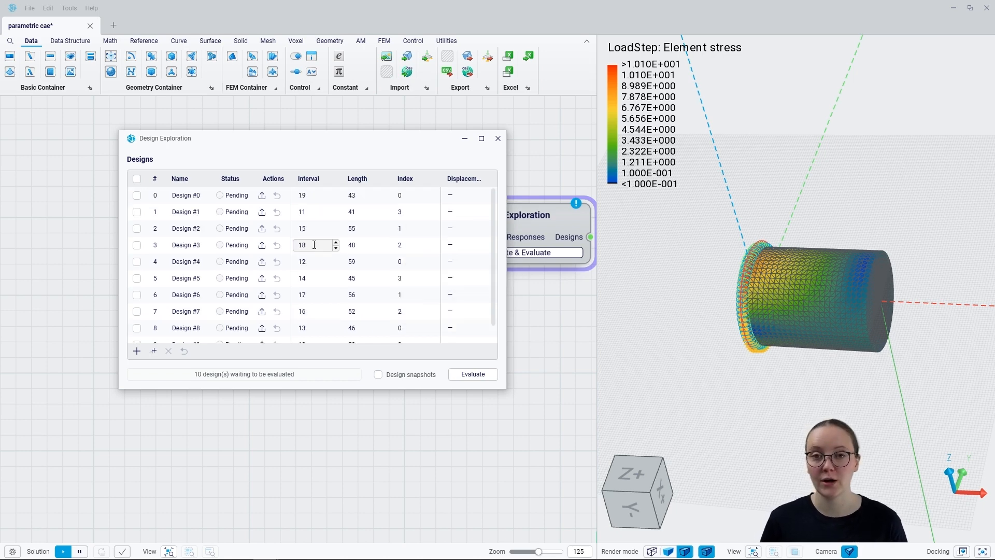
click(482, 375)
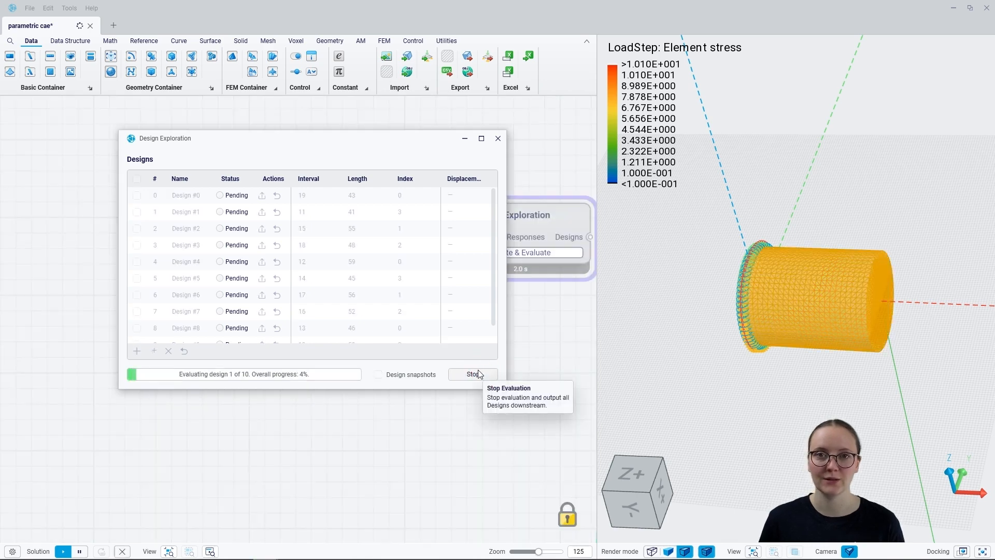
scroll(277, 431, down, 10)
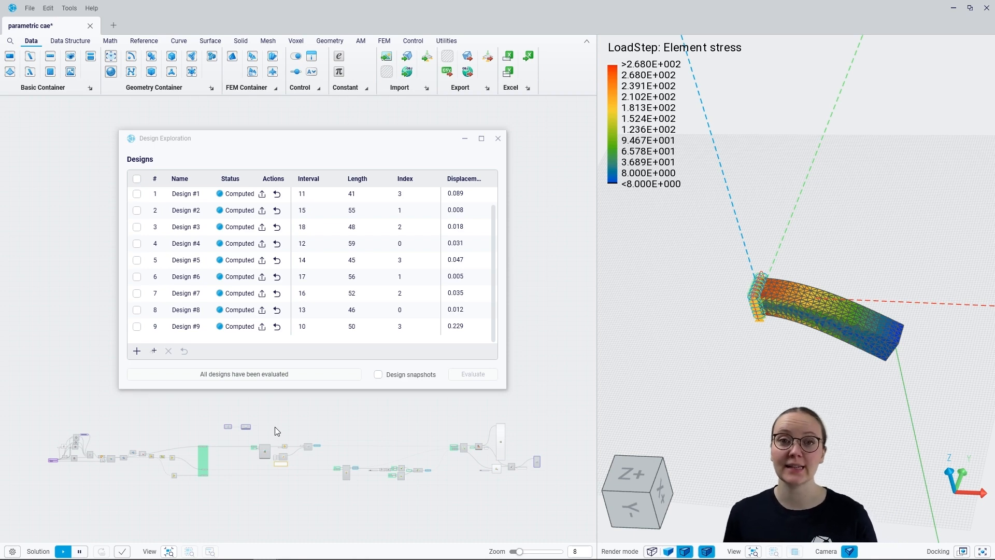
- Sort the designs by ascending displacement, apply Design #0 to the model and close the Design Exploration window
click(466, 180)
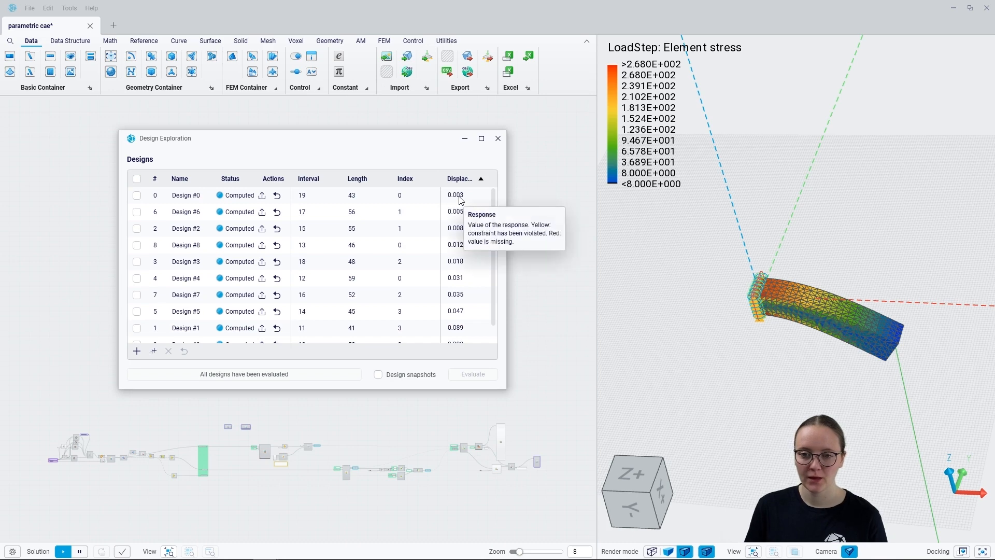
click(262, 196)
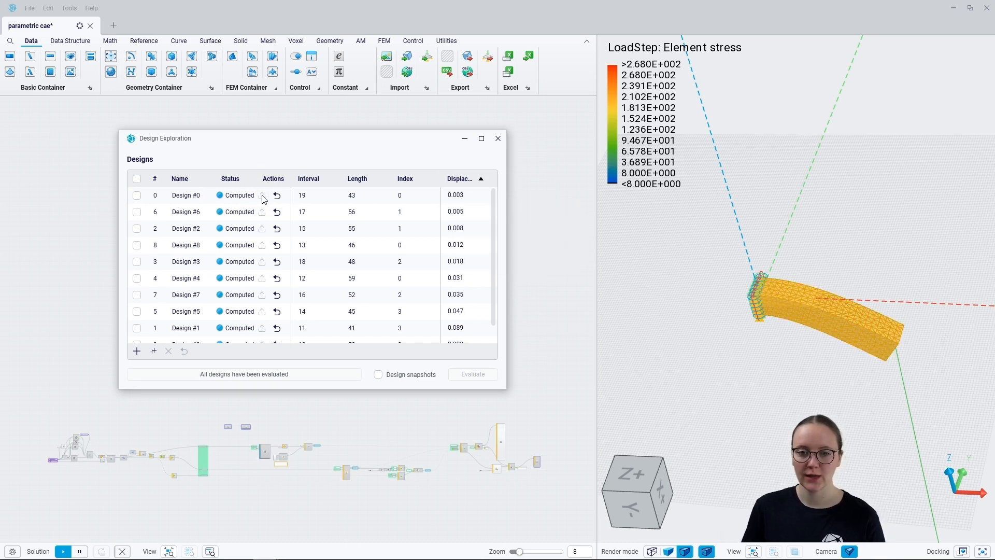
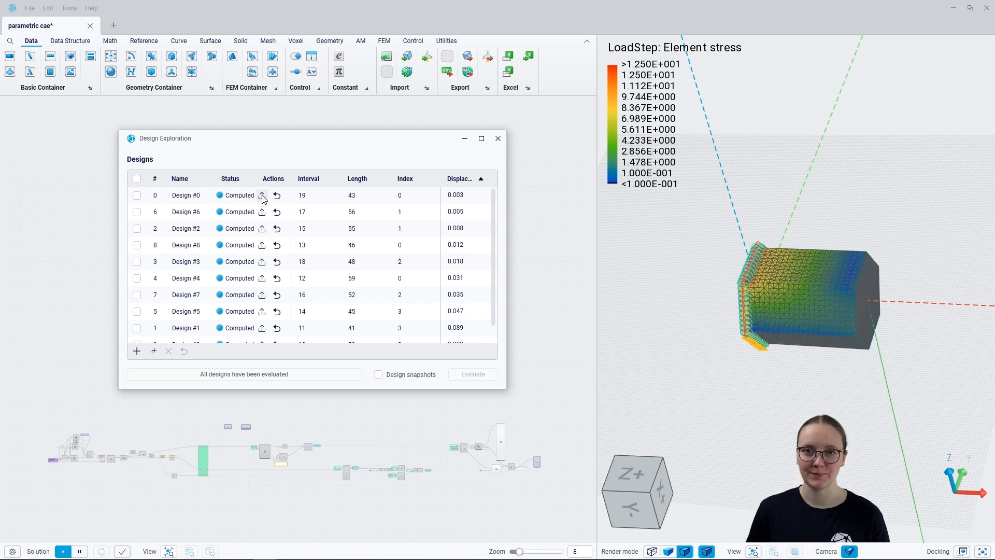
click(497, 139)
- Examine the surface-sorting section of the beam workflow and toggle the preview of its two List Item components
scroll(108, 468, up, 3)
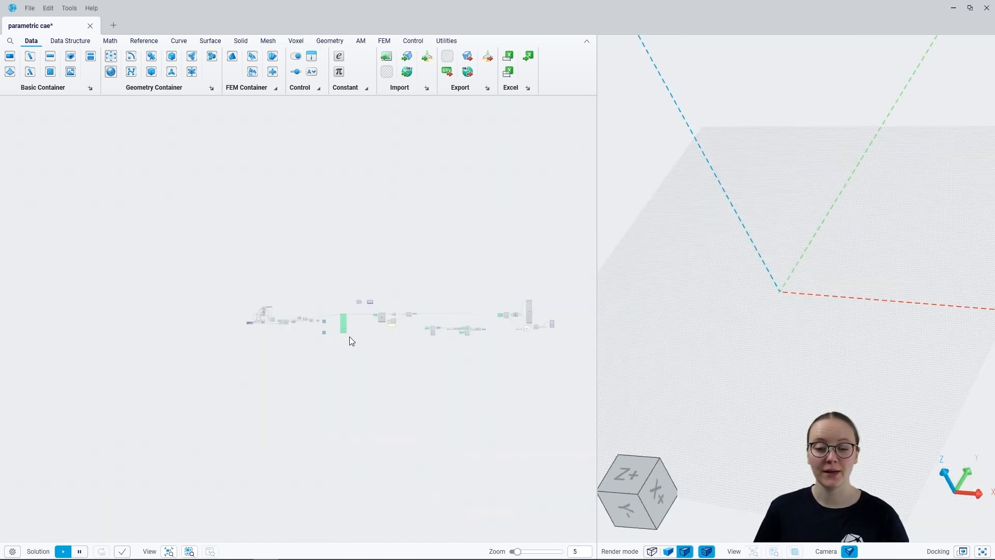
scroll(316, 330, up, 10)
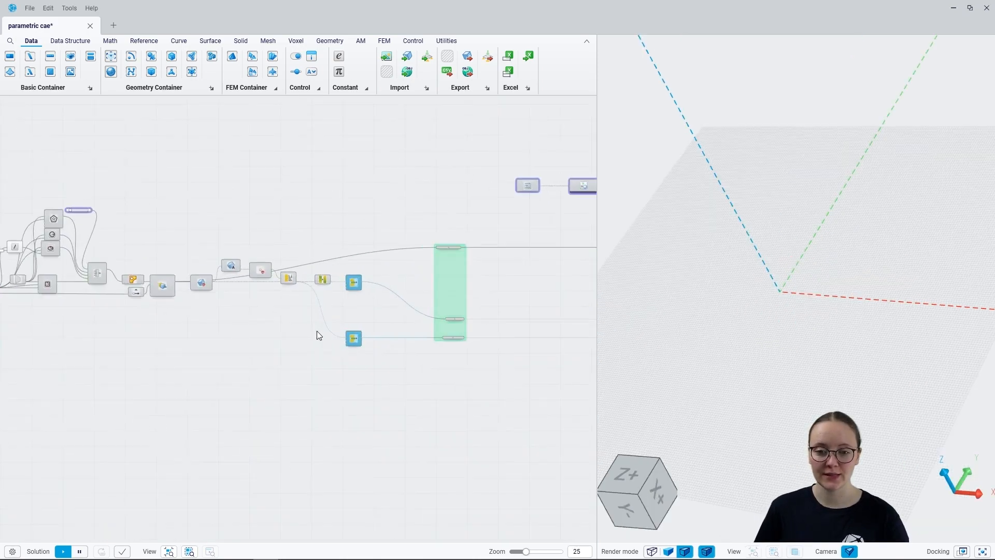
right_drag(188, 276, 183, 320)
scroll(184, 321, up, 4)
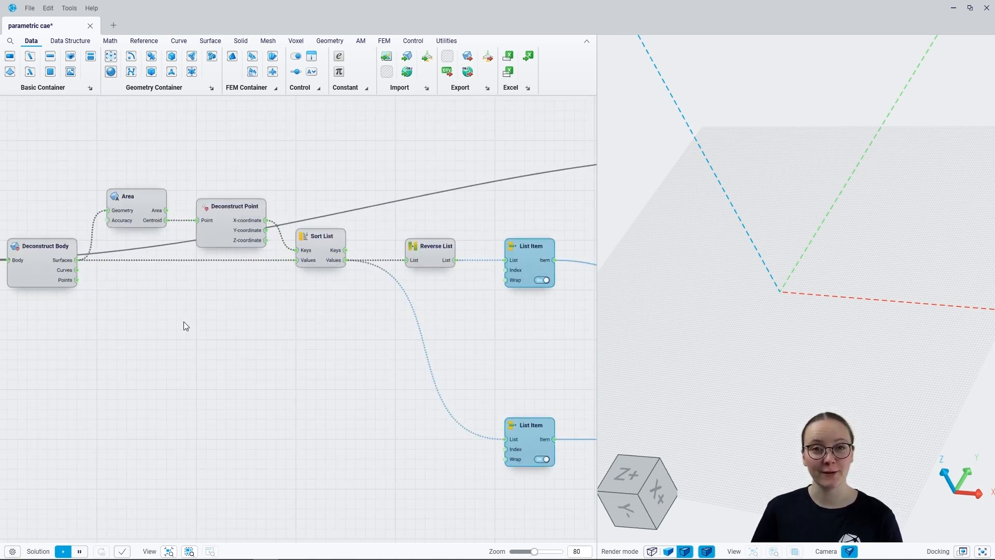
key(ctrl+q)
click(297, 359)
drag(740, 337, 775, 303)
mouse_move(759, 319)
middle_down()
mouse_move(729, 323)
mouse_move(736, 327)
middle_up()
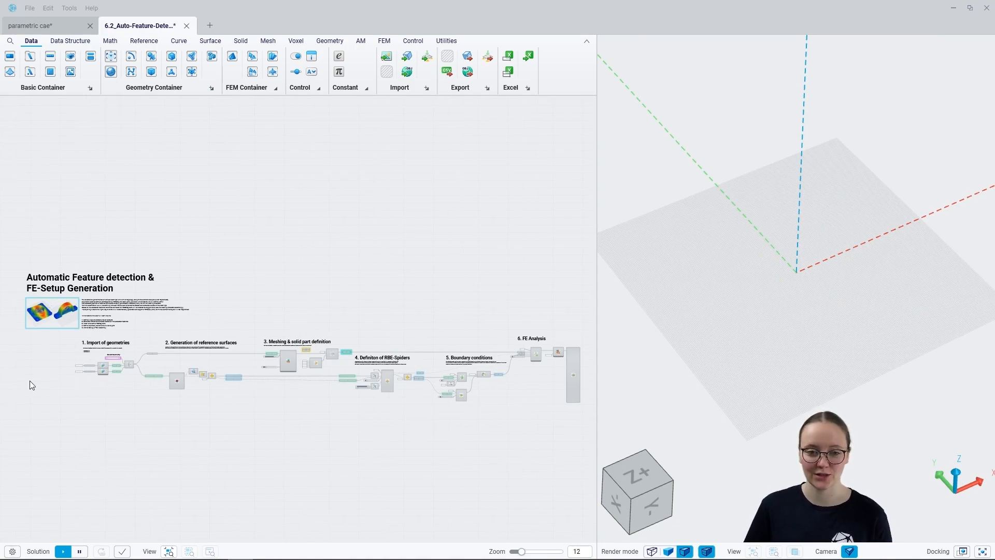
- Review the introduction and the geometry import section of the Automatic Feature detection & FE-Setup Generation workflow
scroll(26, 315, up, 5)
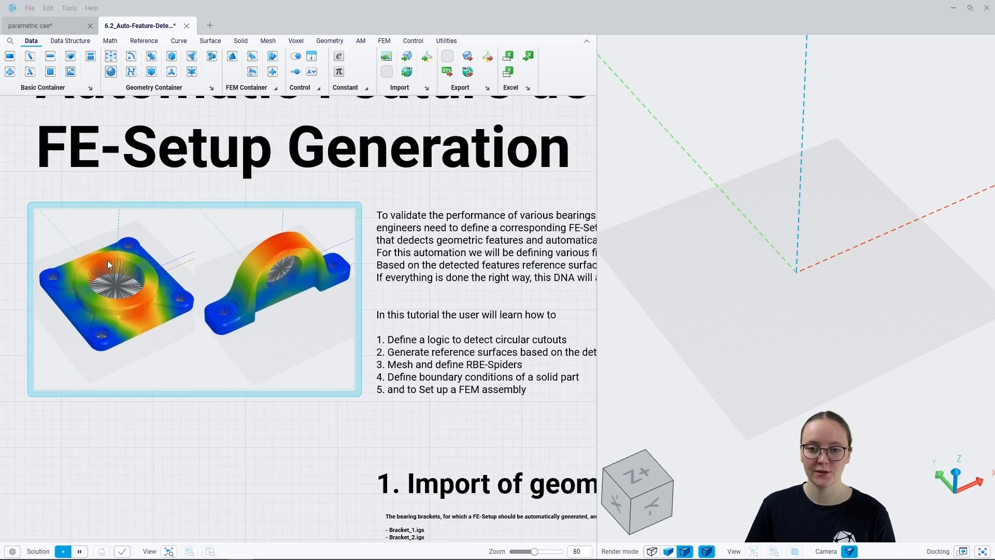
scroll(107, 260, down, 4)
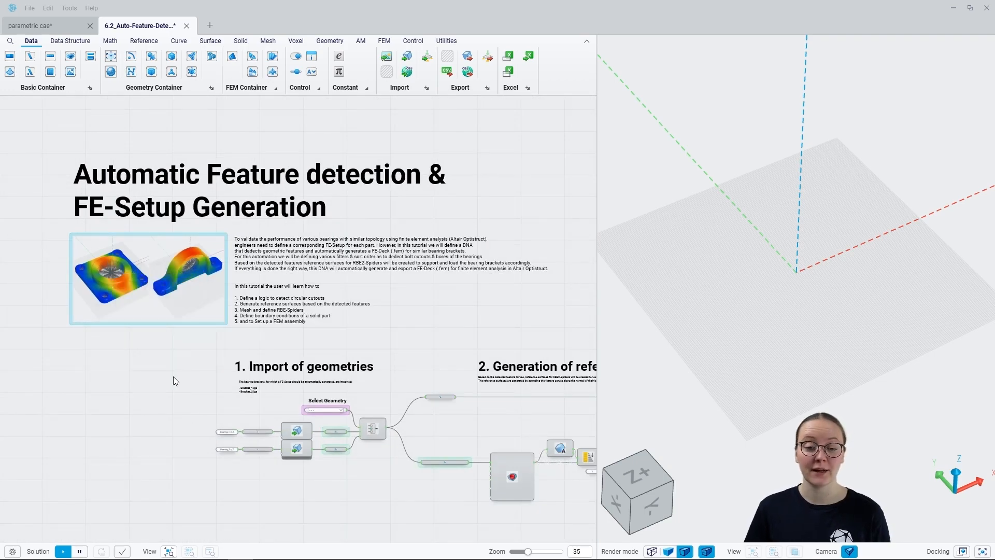
scroll(129, 274, up, 4)
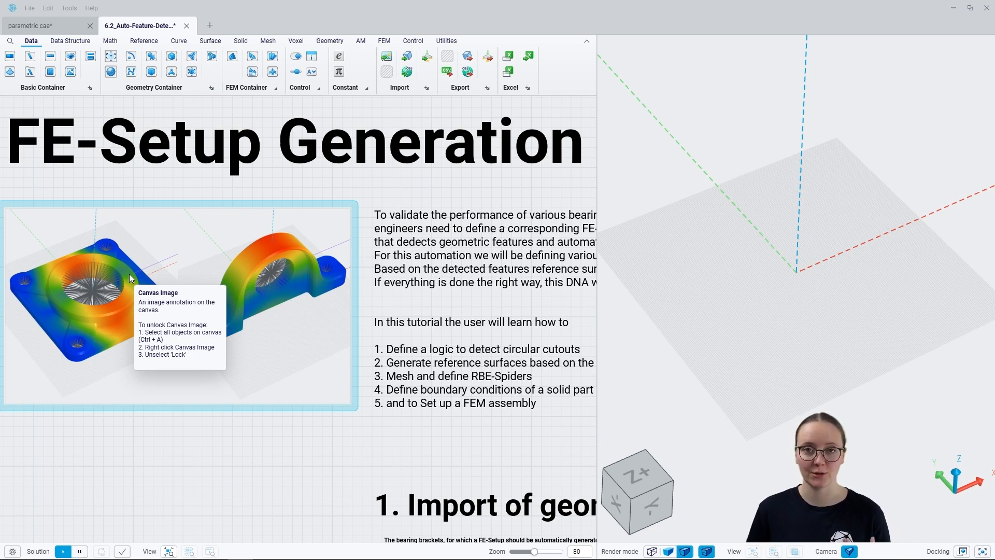
scroll(146, 239, down, 4)
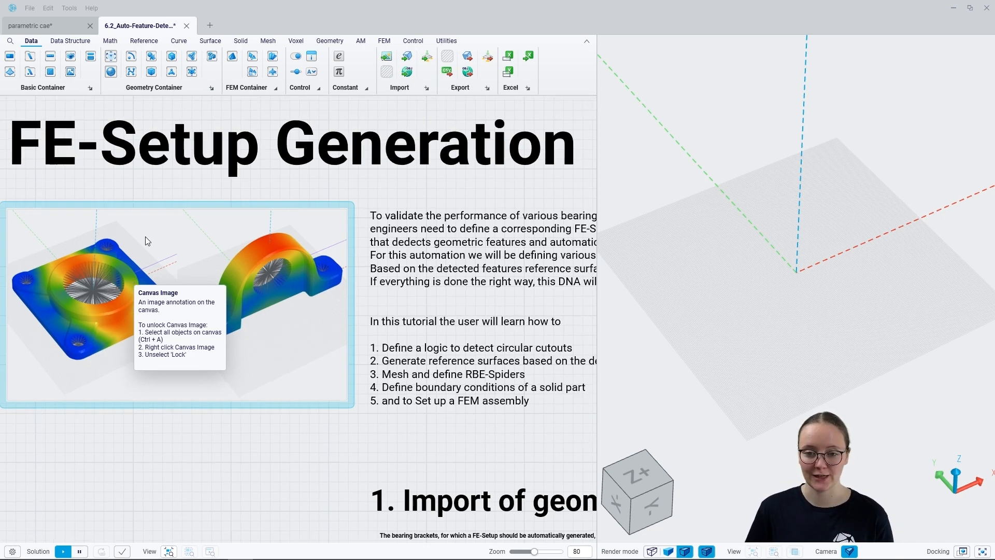
scroll(316, 468, up, 4)
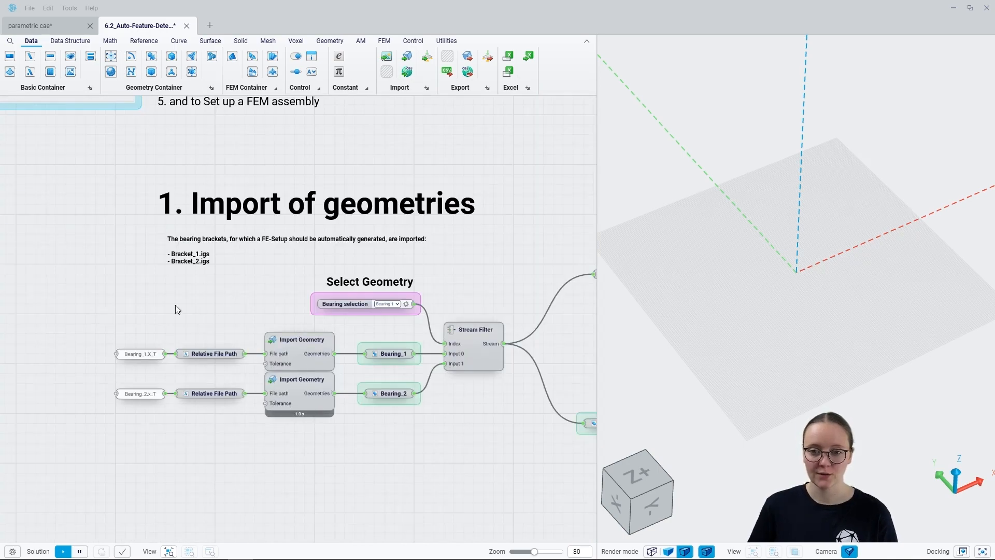
scroll(156, 312, down, 4)
- Review the workflow sections from the generation of reference surfaces through meshing, RBE-Spiders and boundary conditions to the FE Analysis
middle_drag(529, 404, 258, 402)
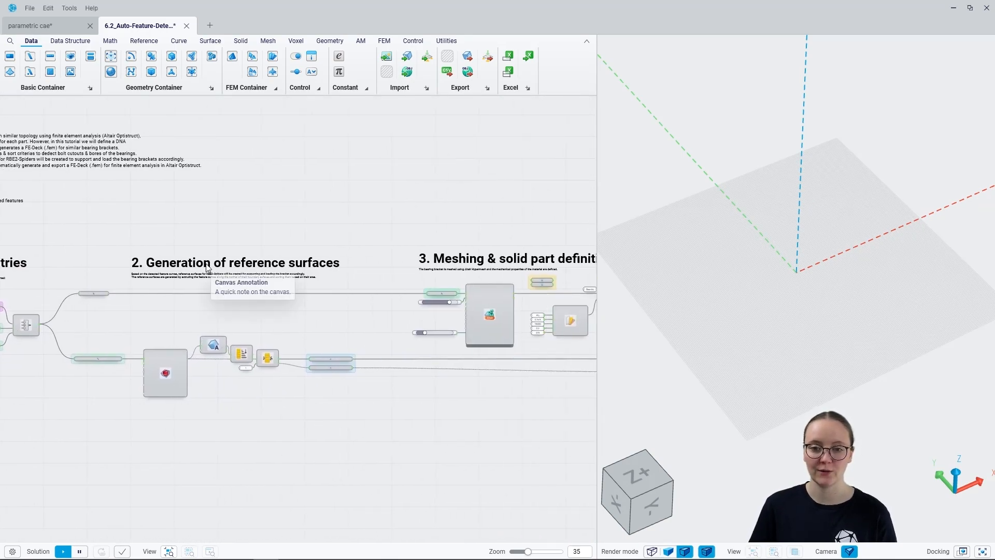
scroll(203, 268, down, 2)
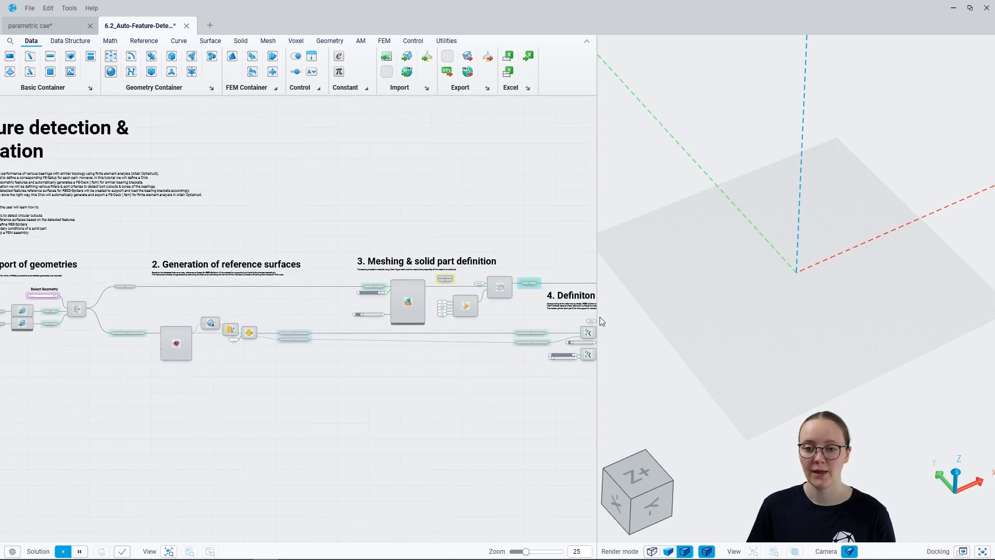
middle_drag(498, 408, 288, 407)
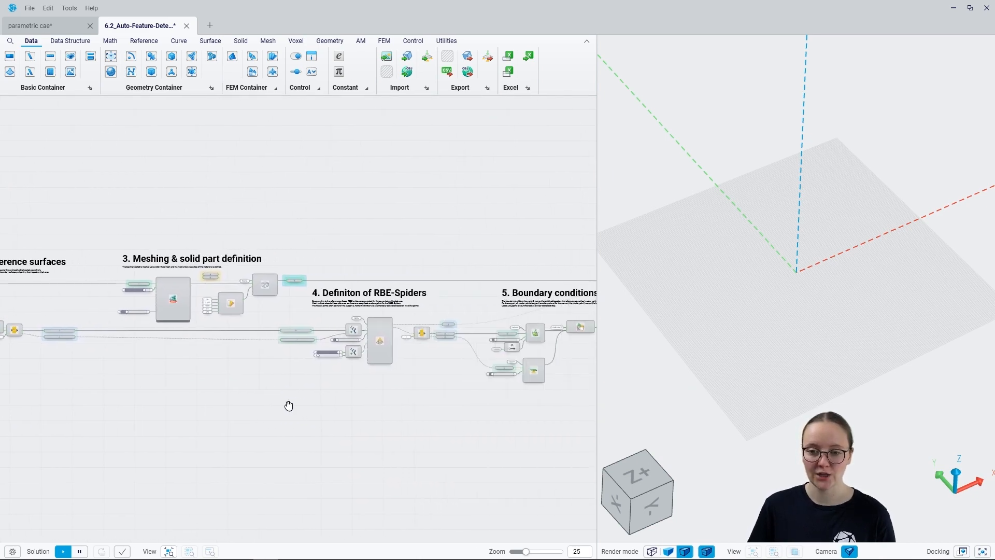
middle_drag(515, 399, 360, 392)
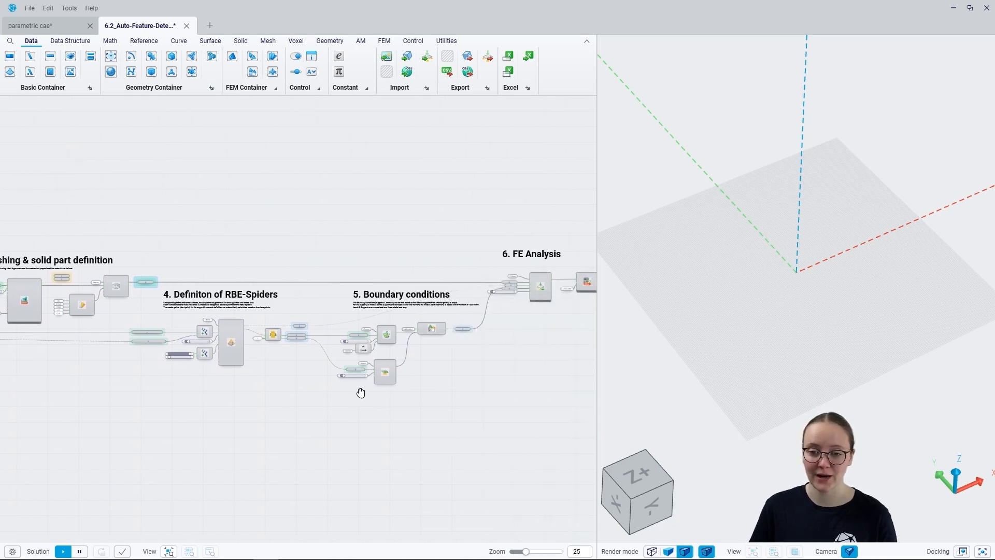
middle_drag(518, 357, 269, 364)
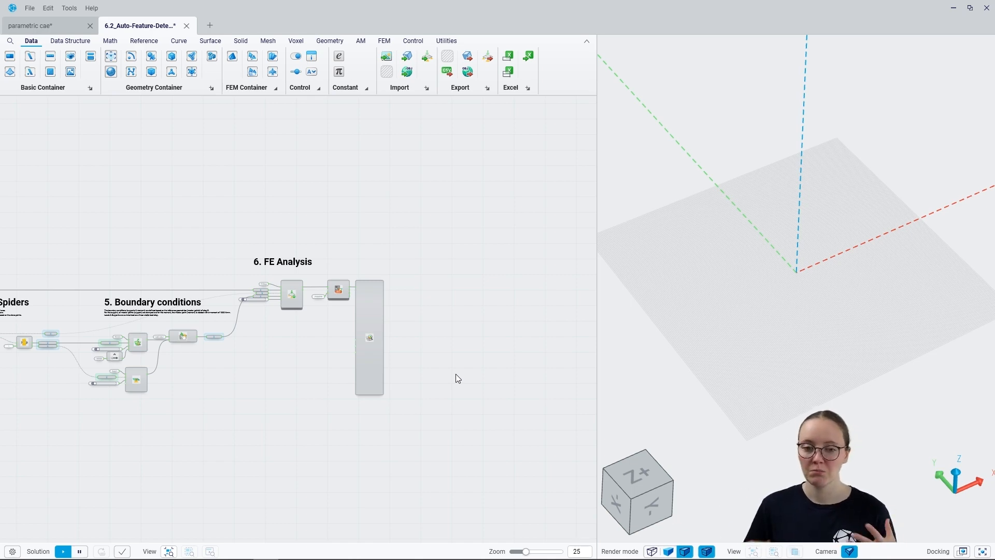
right_drag(228, 446, 491, 438)
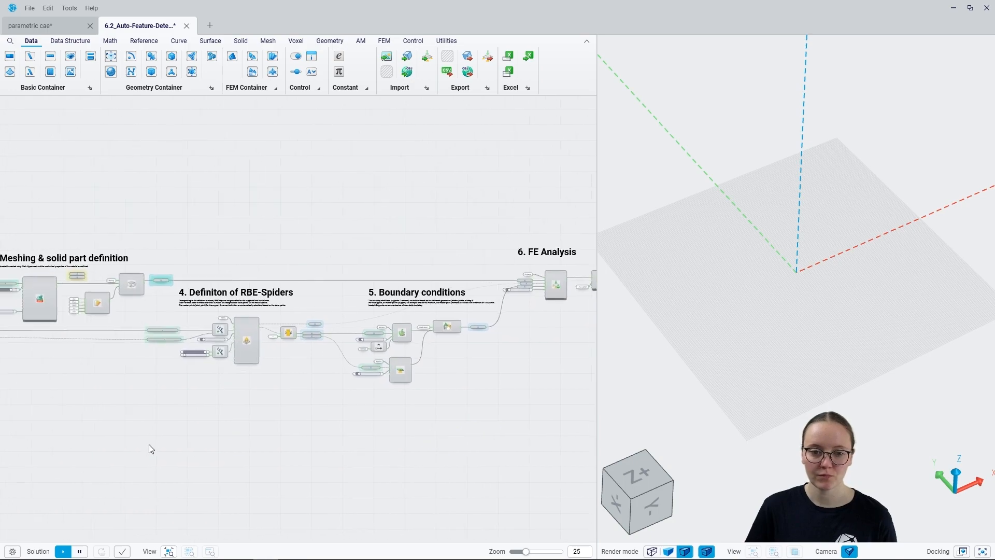
right_drag(147, 443, 409, 455)
right_drag(195, 417, 417, 419)
- Preview the geometry of the Bearing_2 and Bearing_1 Import Geometry components one after the other, hiding each again
scroll(93, 323, up, 8)
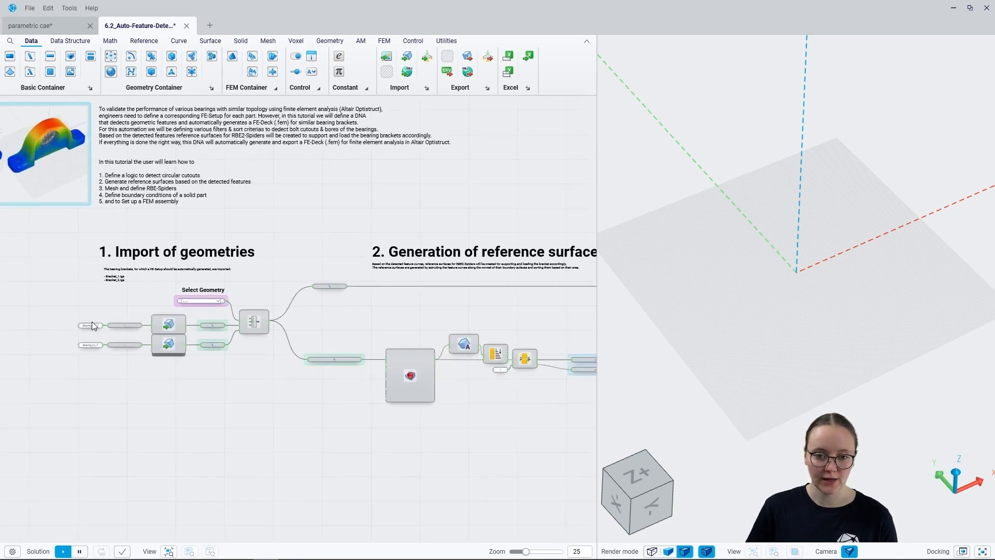
click(262, 363)
key(ctrl+q)
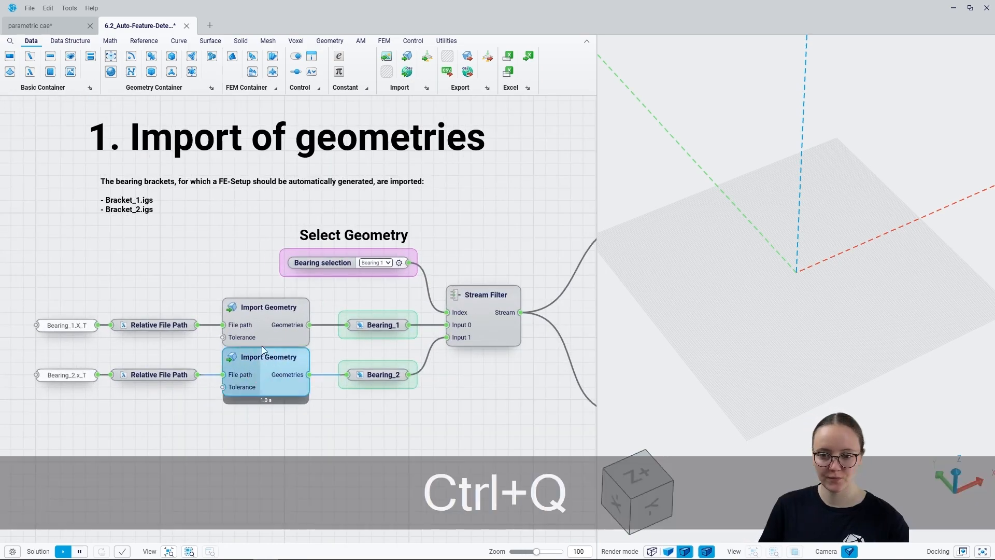
mouse_move(790, 297)
right_down()
mouse_move(785, 252)
mouse_move(729, 254)
mouse_move(769, 267)
right_up()
key(ctrl+q)
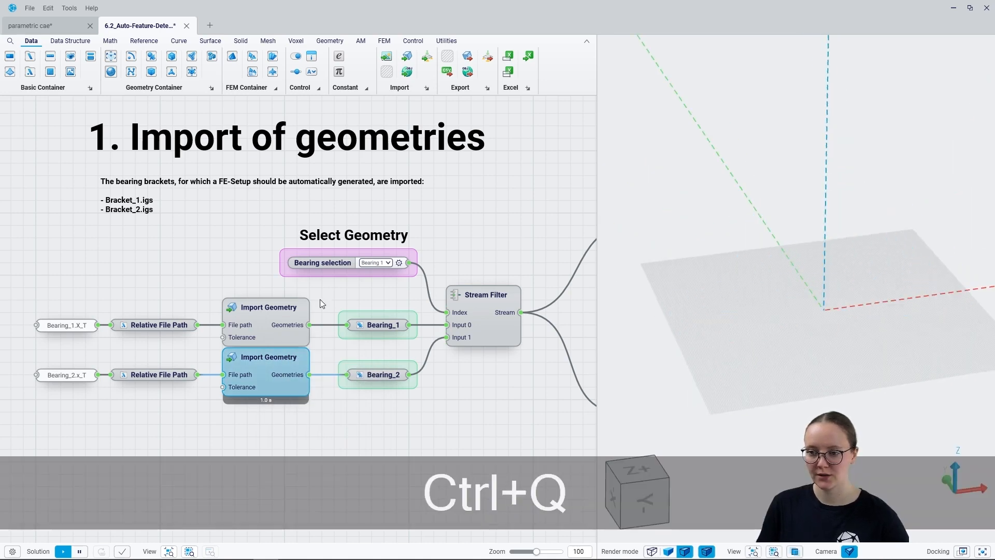
click(230, 318)
key(ctrl+q)
right_drag(794, 339, 793, 336)
key(ctrl+q)
- Turn on the preview of the Extract Cylindrical Surfaces component in the reference surfaces section
scroll(185, 271, down, 4)
right_drag(388, 351, 215, 302)
scroll(331, 288, up, 5)
click(332, 288)
key(ctrl+q)
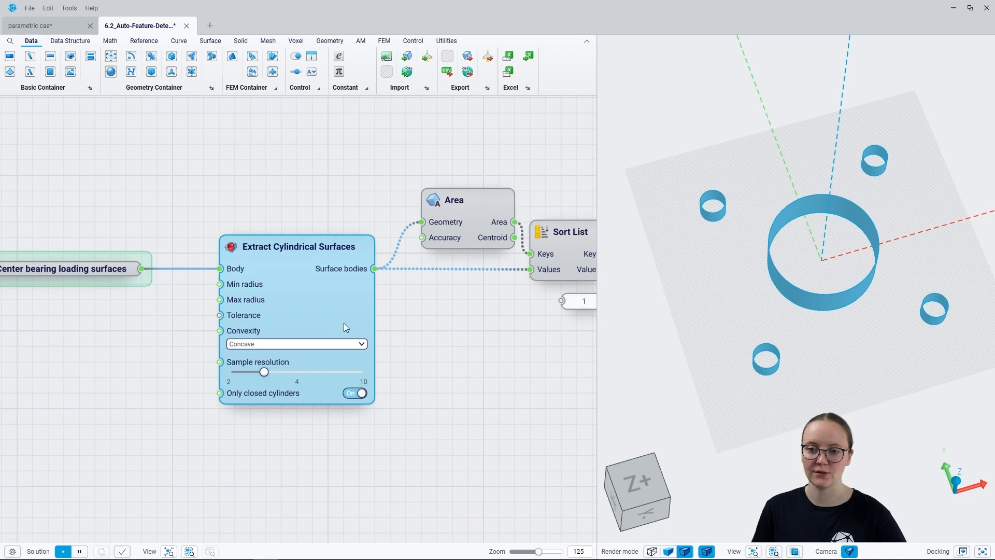
- Turn on the preview of the Connector Spider component in the RBE-Spiders section and clear the selection
scroll(256, 323, down, 2)
right_drag(594, 366, 204, 353)
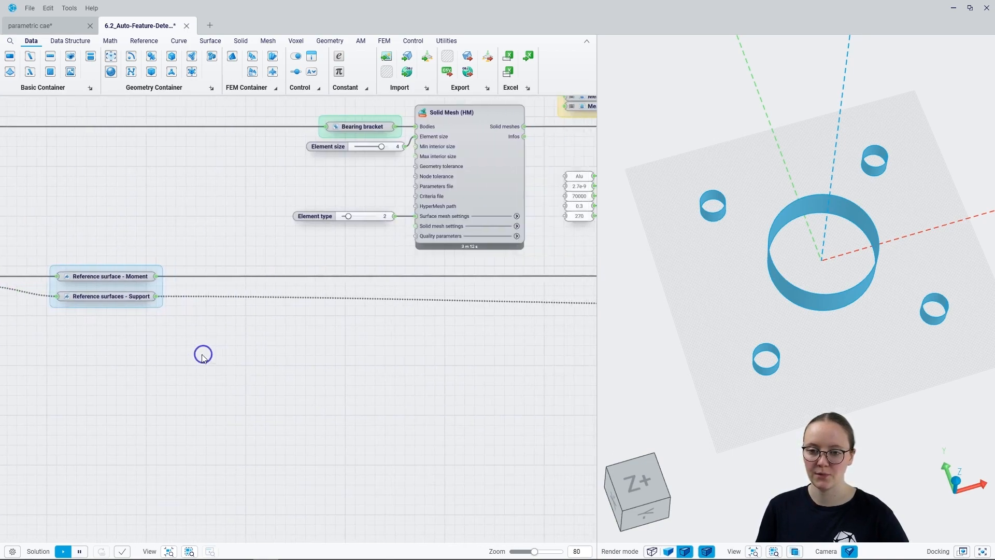
click(406, 285)
key(ctrl+q)
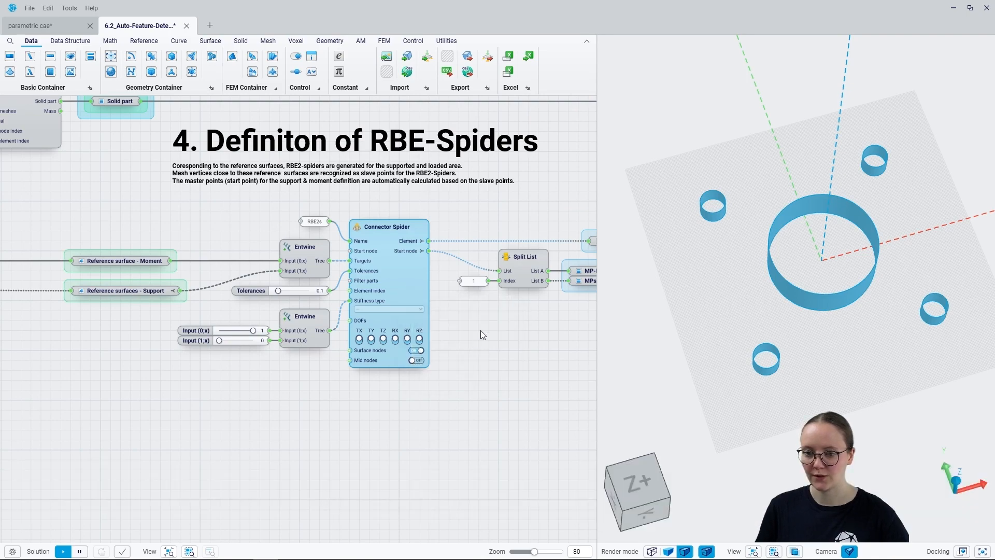
click(481, 331)
- Turn on the preview of the first large component under FE Analysis and examine the bracket mesh with its spiders
scroll(475, 330, down, 5)
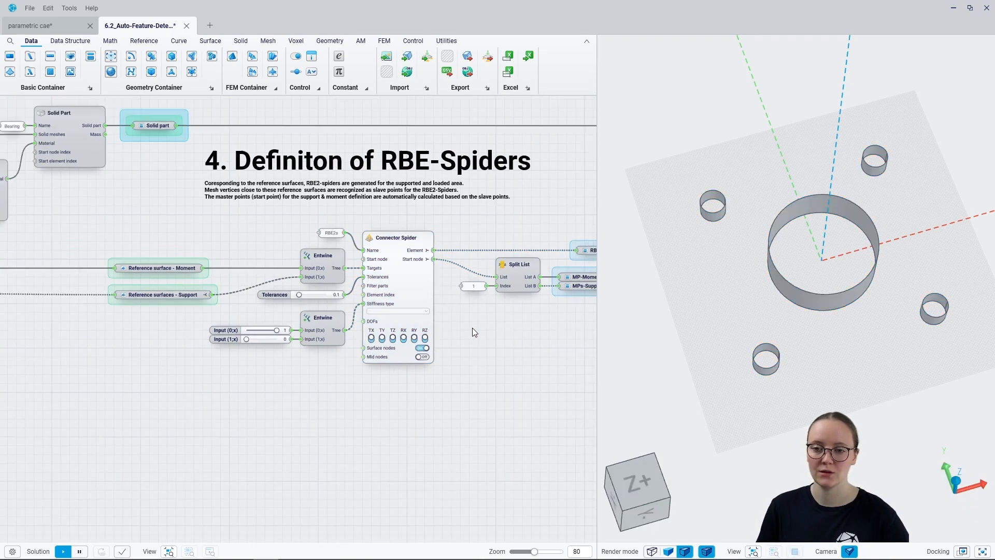
right_drag(469, 337, 173, 349)
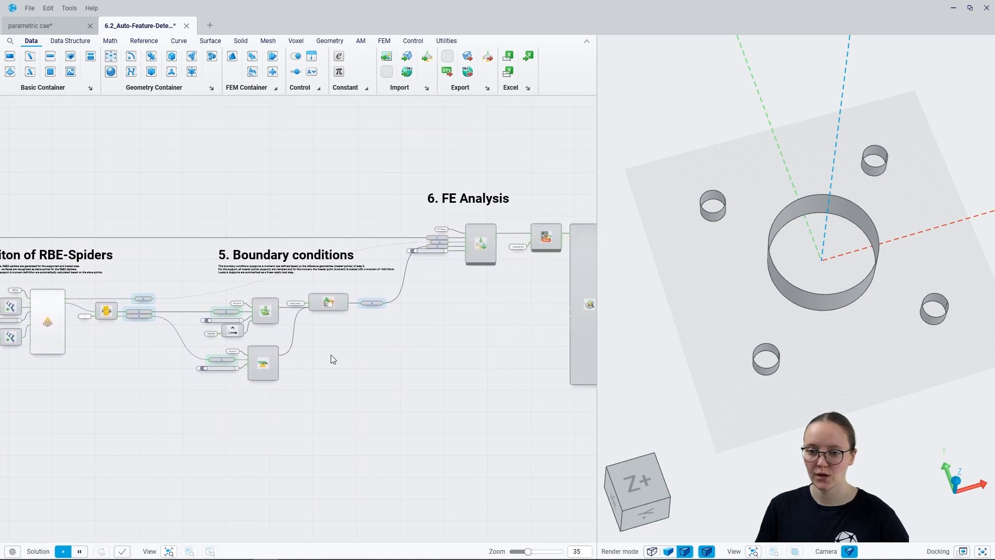
click(471, 255)
key(ctrl+q)
click(506, 311)
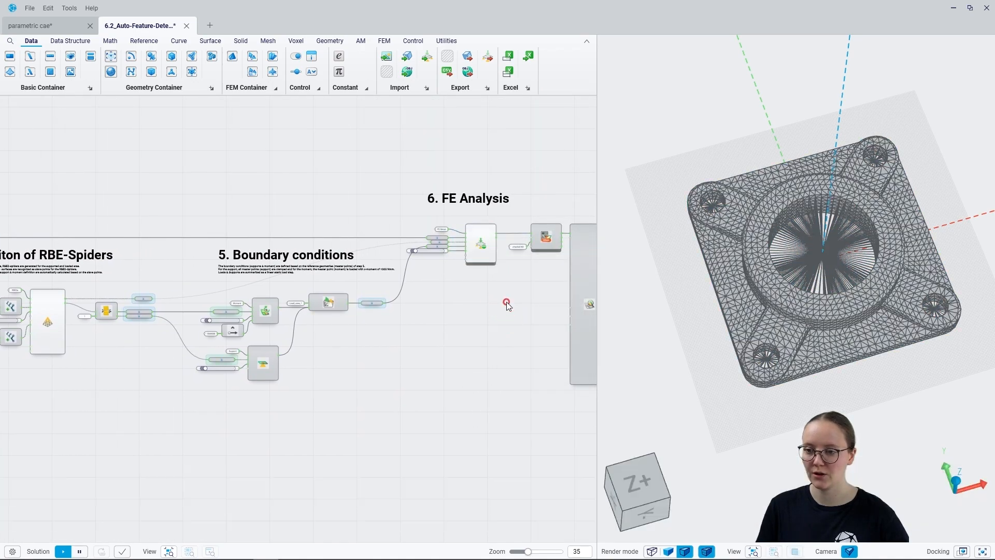
scroll(498, 299, down, 1)
scroll(499, 300, down, 6)
scroll(818, 232, up, 8)
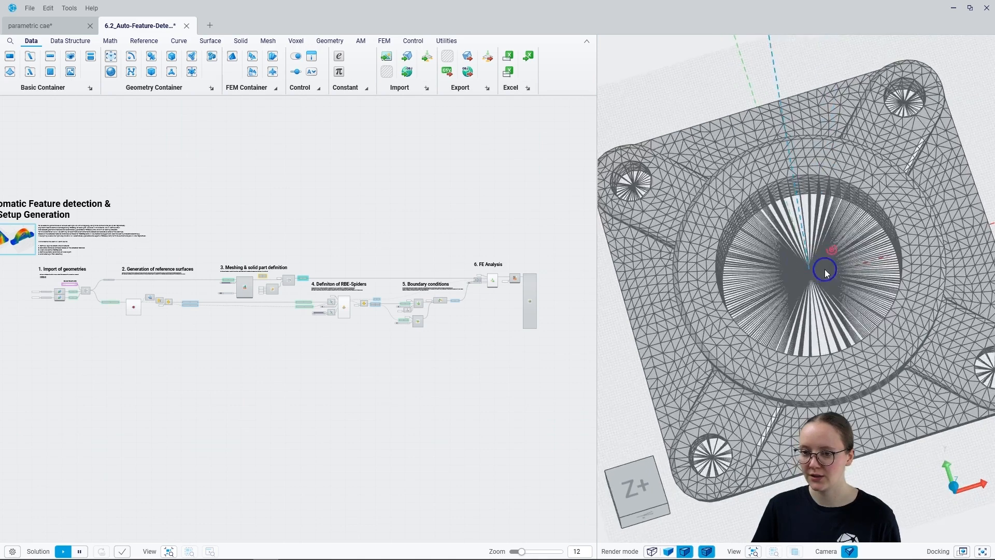
mouse_move(810, 271)
right_down()
mouse_move(825, 322)
mouse_move(824, 277)
right_up()
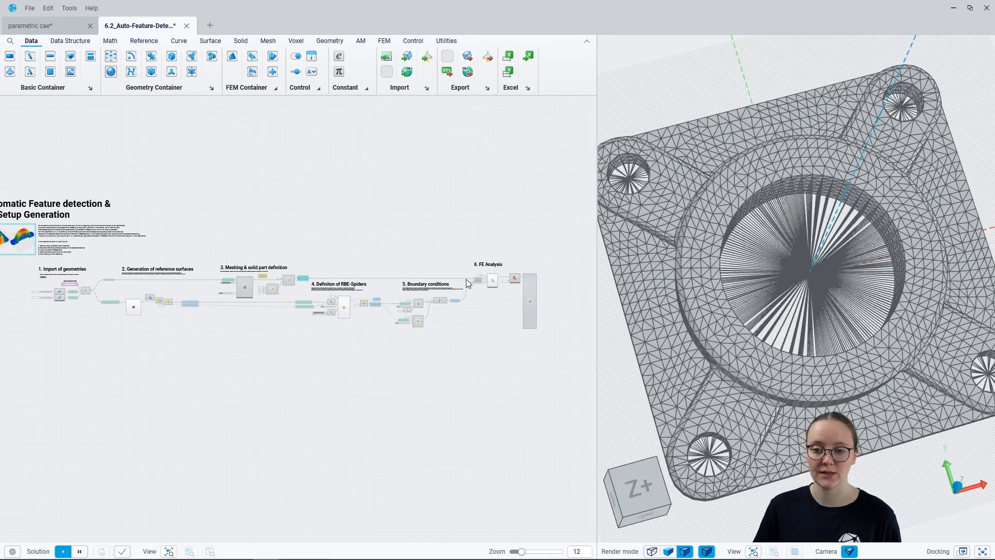
- Switch the Bearing selection in the geometry import section to Bearing 2
scroll(479, 296, down, 2)
scroll(202, 300, up, 14)
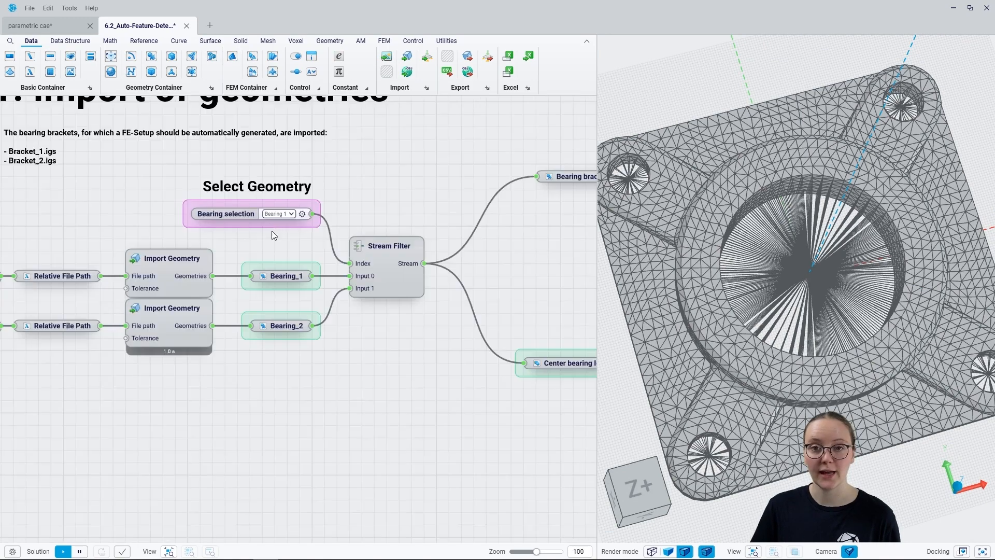
click(279, 214)
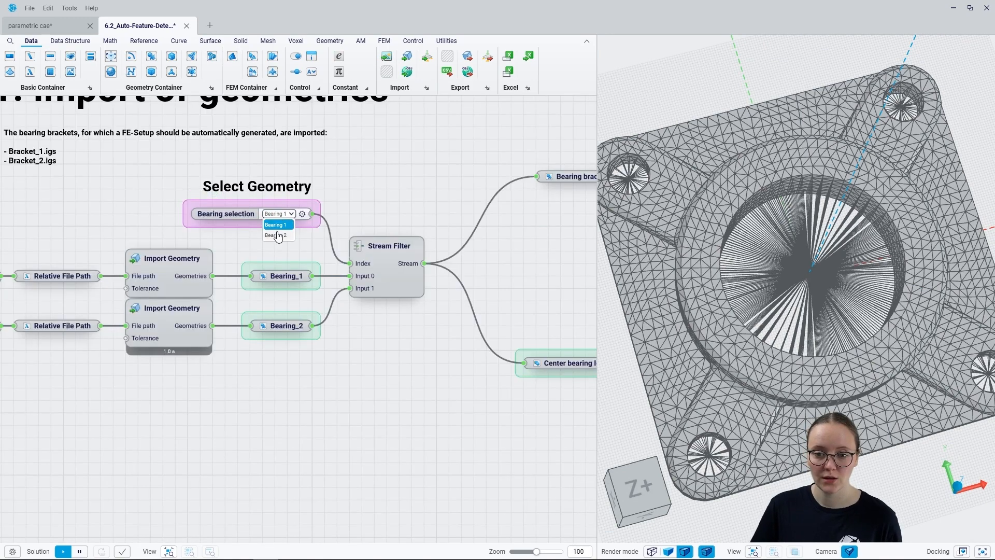
click(277, 231)
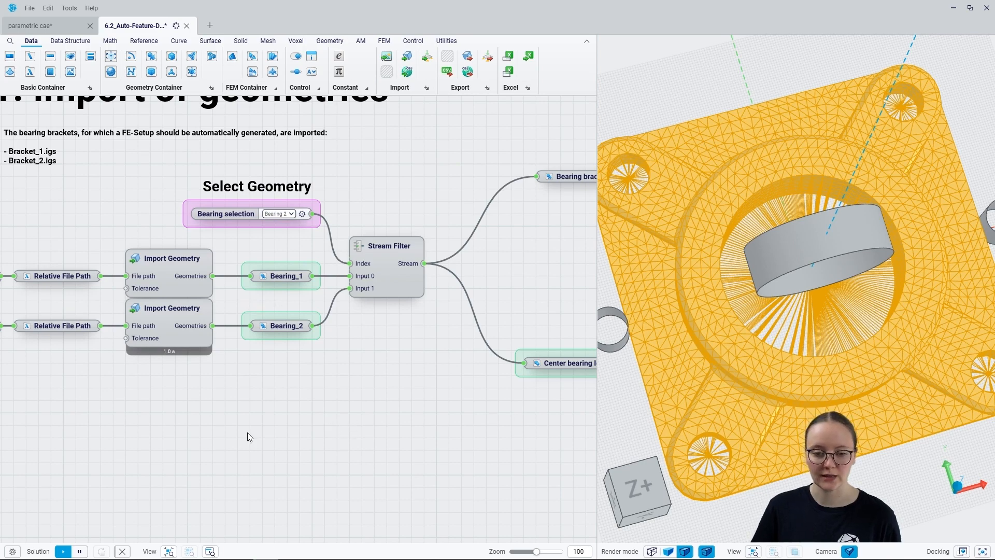
- Examine the mesh and spider elements of the second bearing bracket up close and from several angles
scroll(812, 250, down, 2)
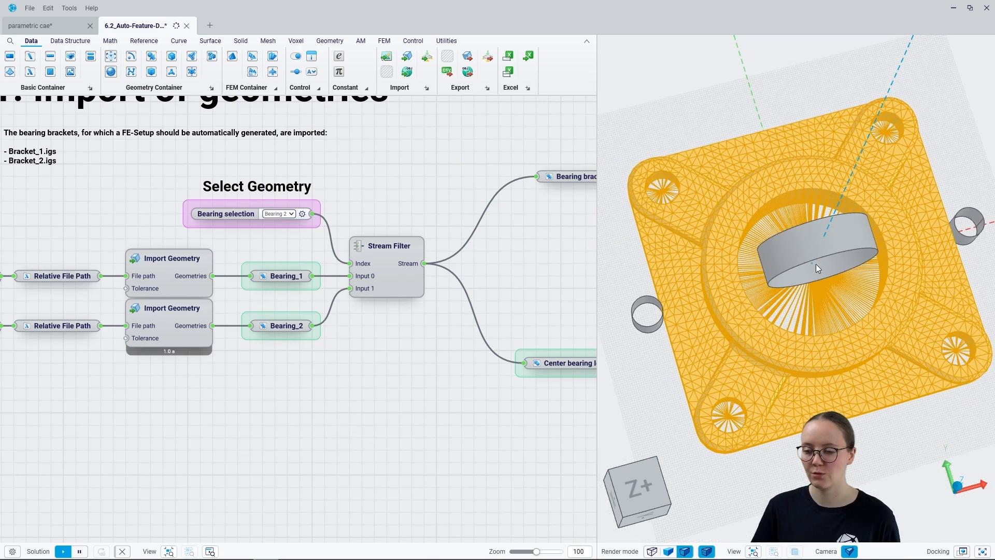
middle_drag(816, 275, 798, 175)
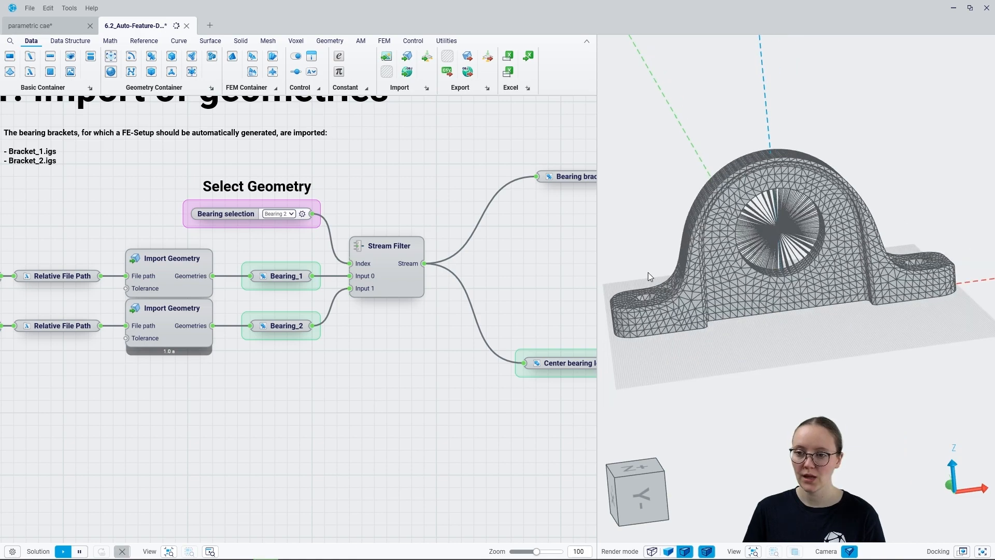
scroll(647, 274, up, 1)
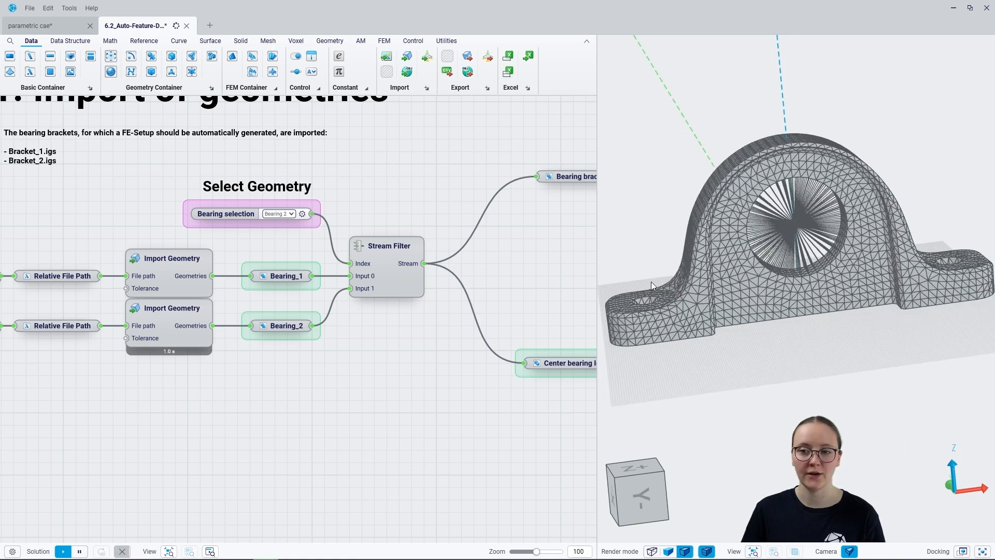
middle_drag(743, 251, 734, 229)
scroll(796, 227, up, 5)
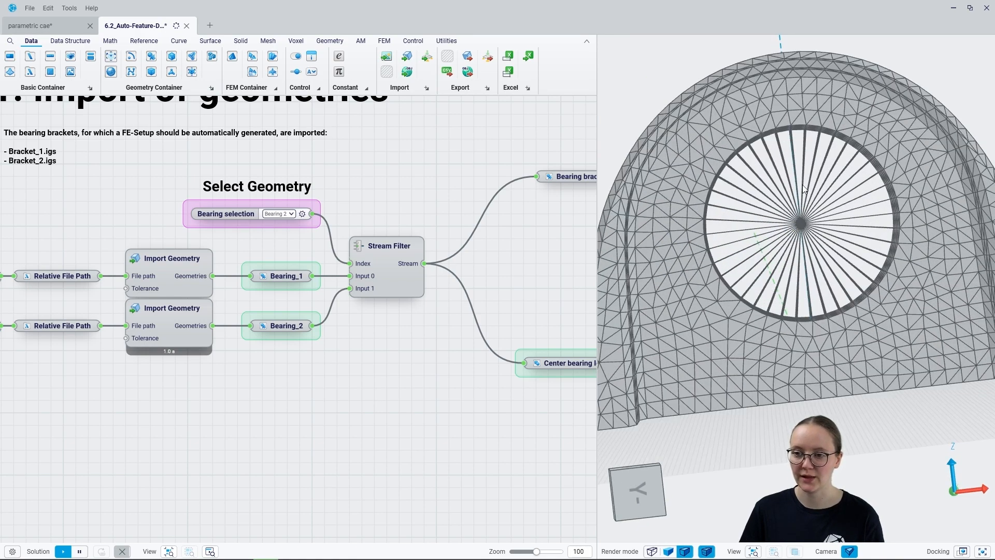
middle_drag(791, 227, 824, 171)
scroll(824, 170, down, 3)
middle_drag(809, 207, 759, 263)
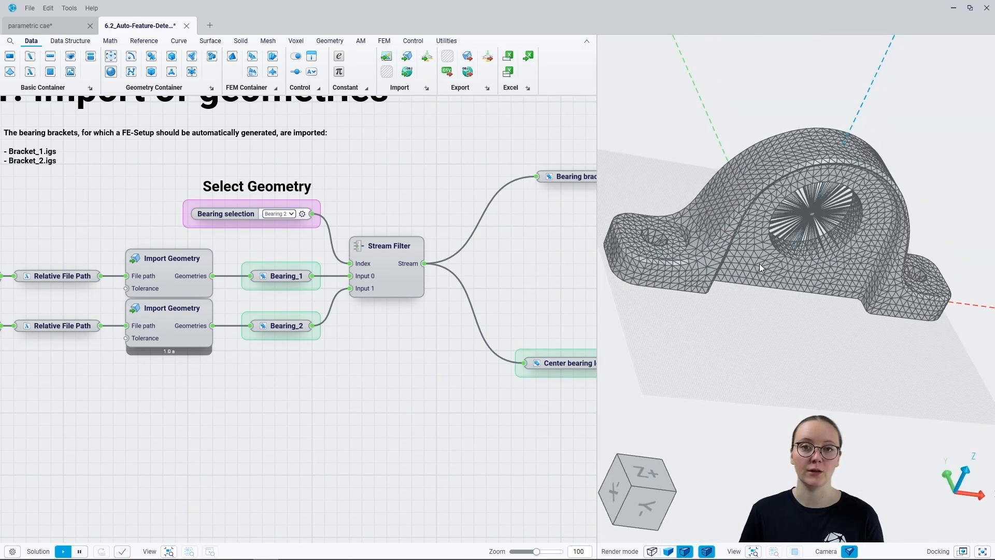